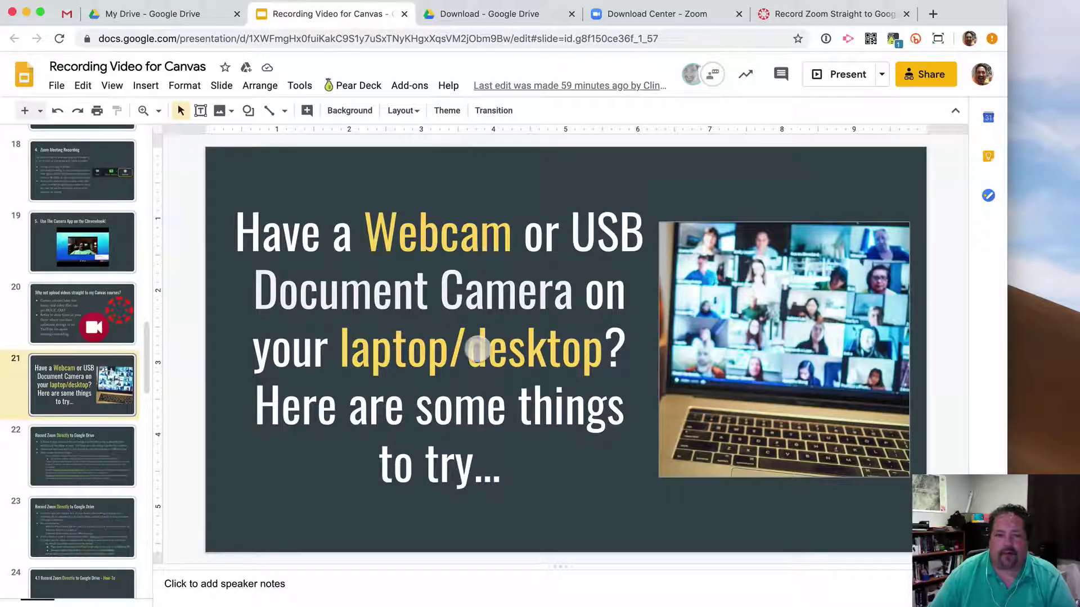
Show slide 22, 'Record Zoom Directly to Google Drive', from the filmstrip.
scroll(85, 433, "down", 2)
scroll(85, 422, "down", 2)
left_click(85, 298)
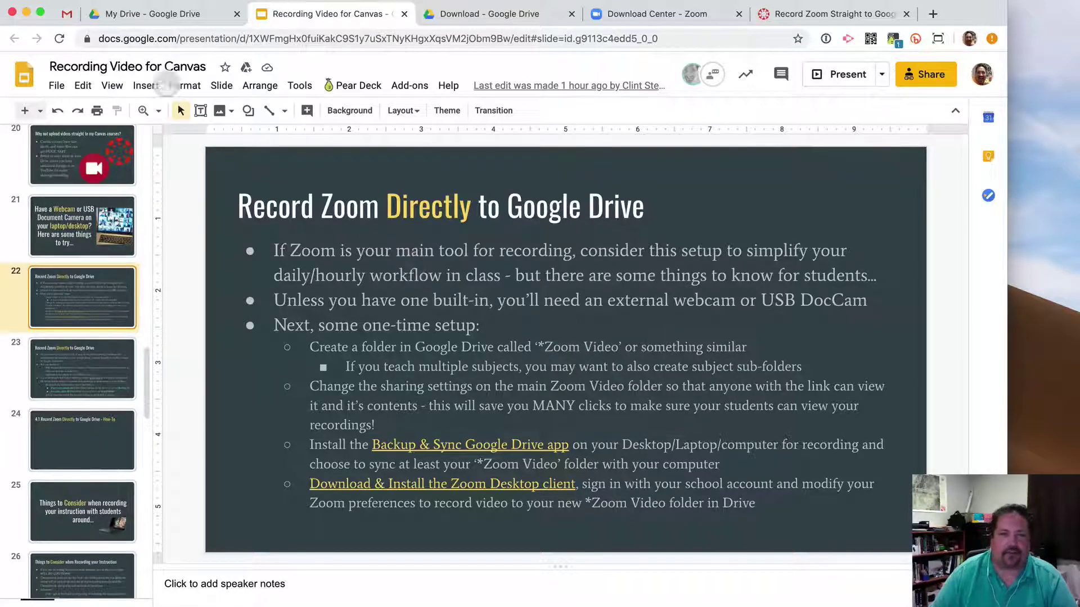
Create a new folder named '*Zoom Videos' in My Drive.
left_click(144, 14)
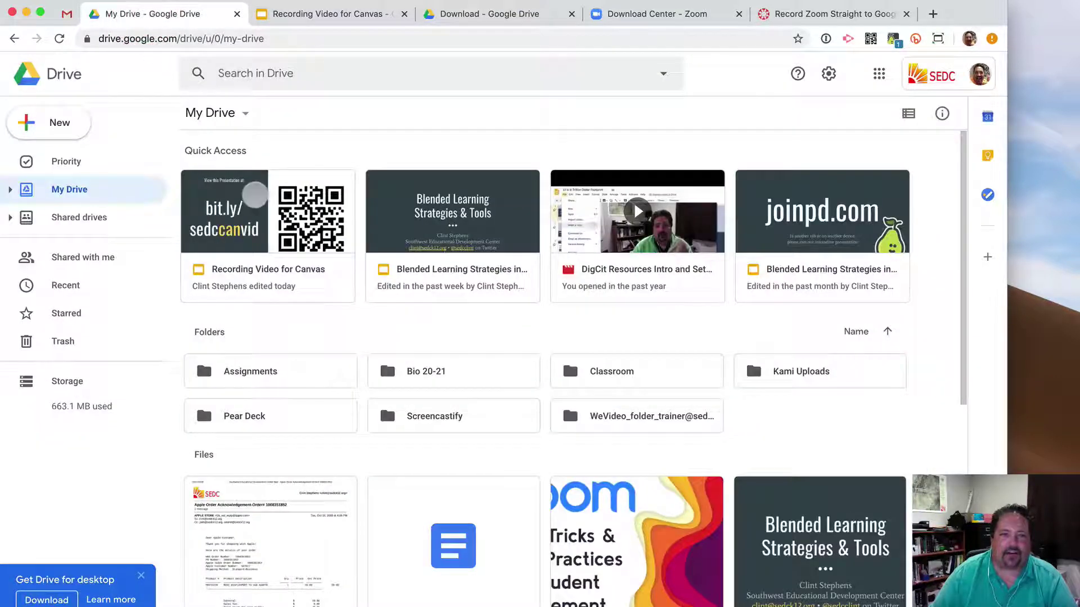
left_click(54, 121)
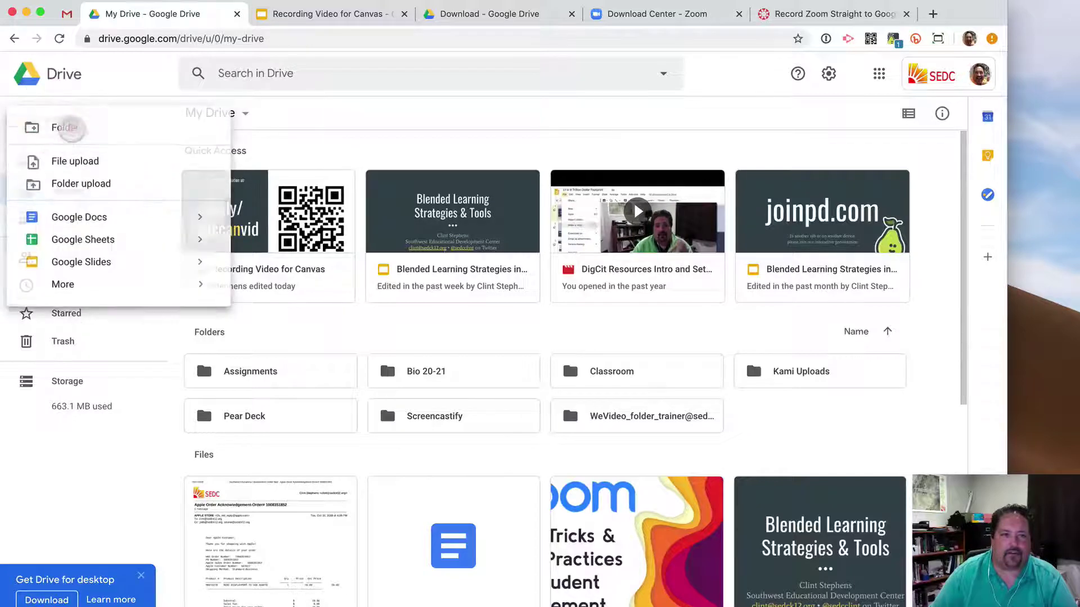
left_click(65, 124)
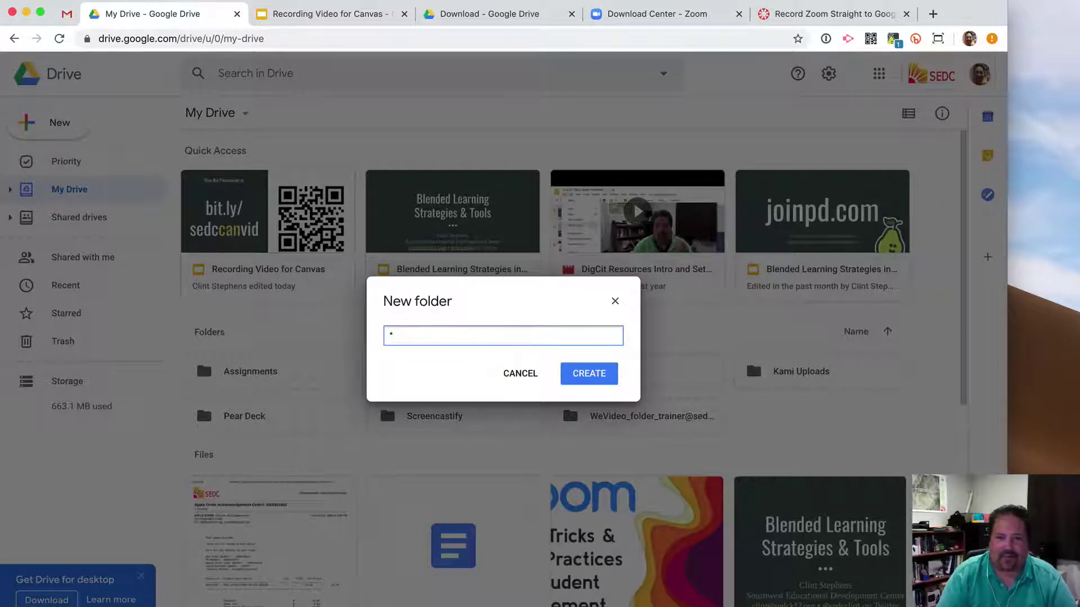
type("*Zoom Videos")
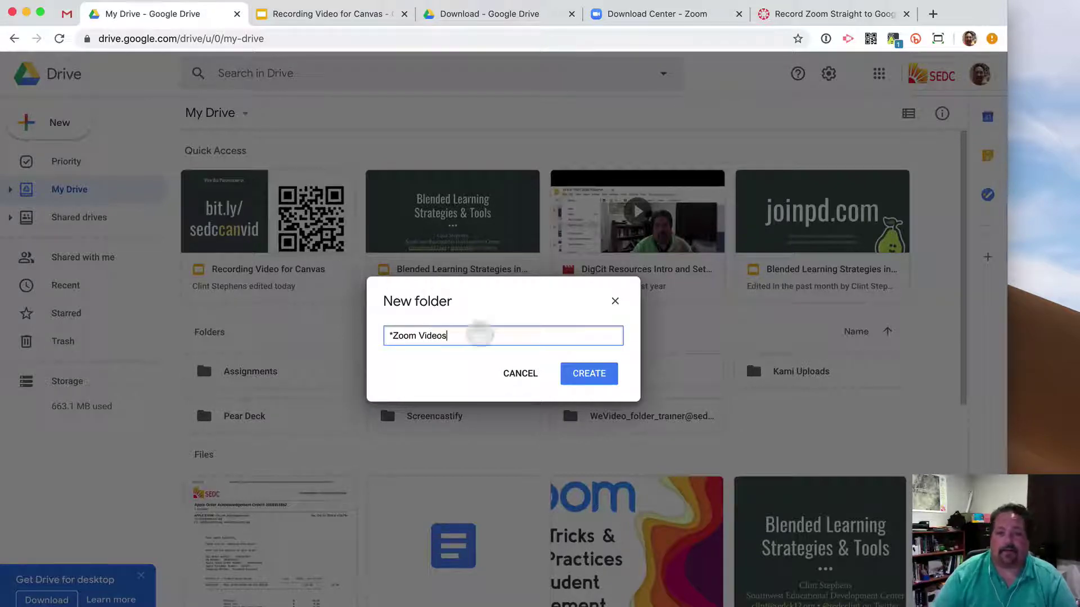
left_click(589, 374)
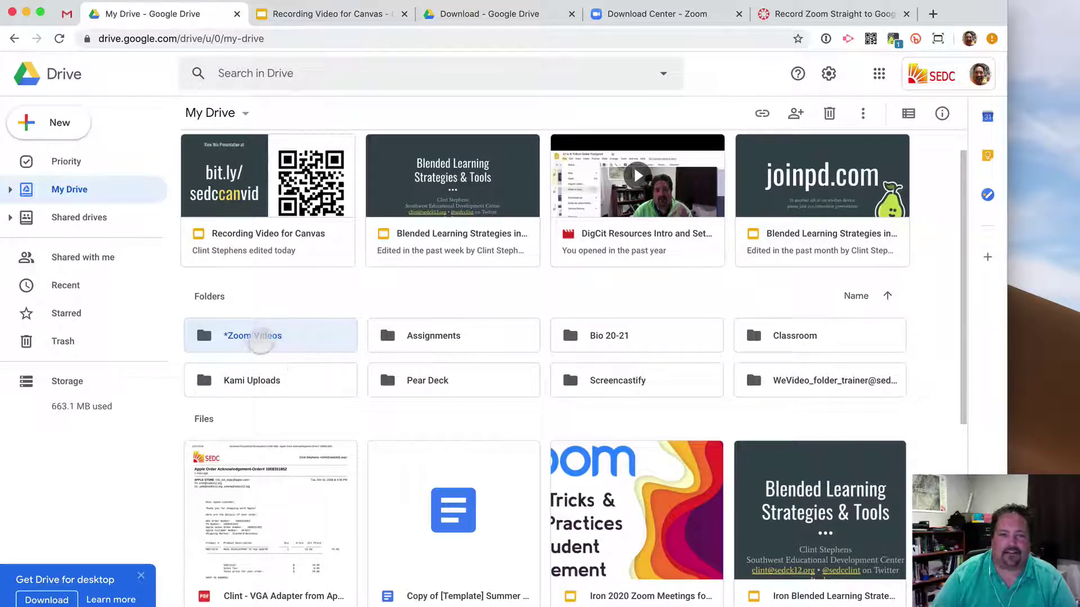
Add a 'Biology' subfolder inside *Zoom Videos, then go back to My Drive.
double_click(261, 337)
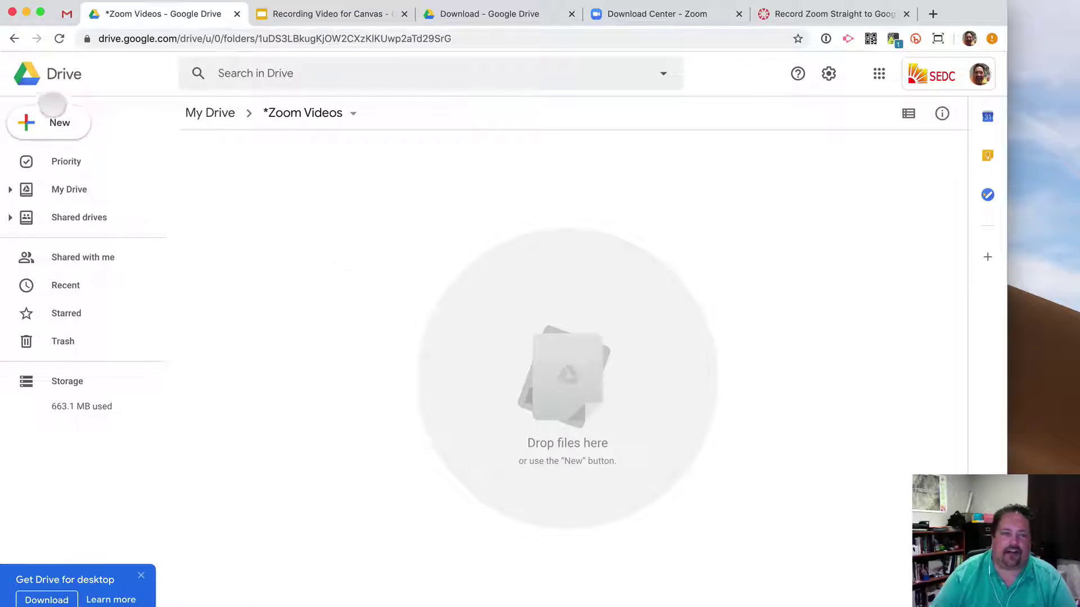
left_click(54, 120)
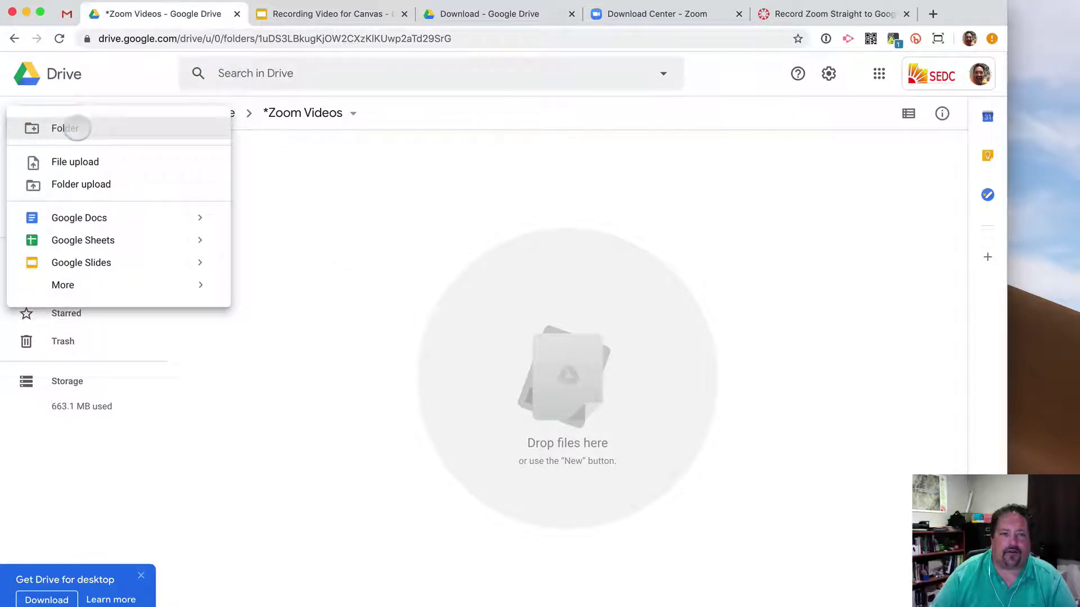
left_click(108, 128)
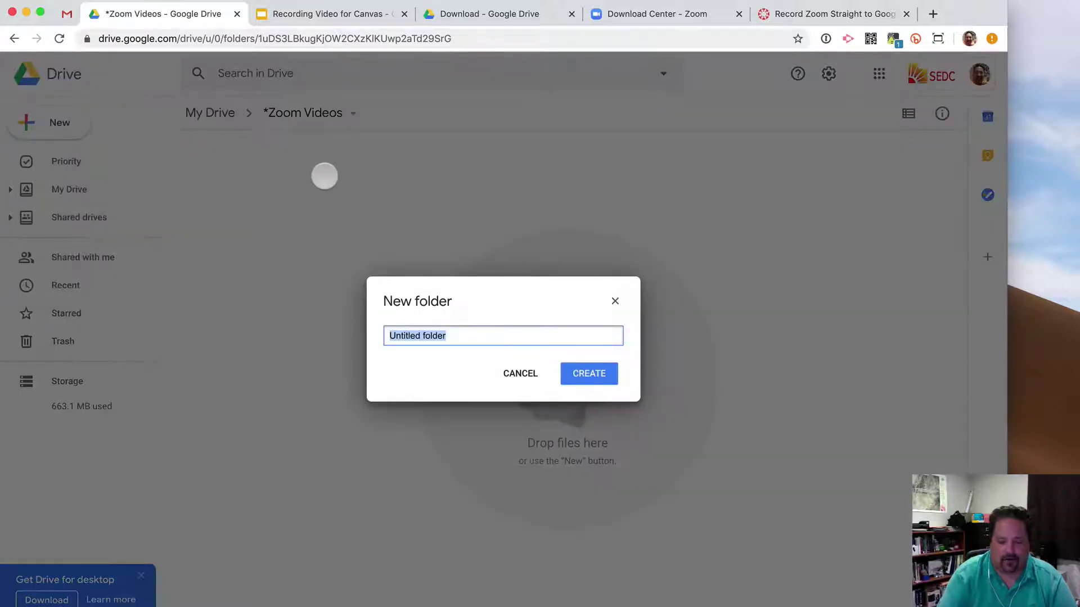
type("Biology")
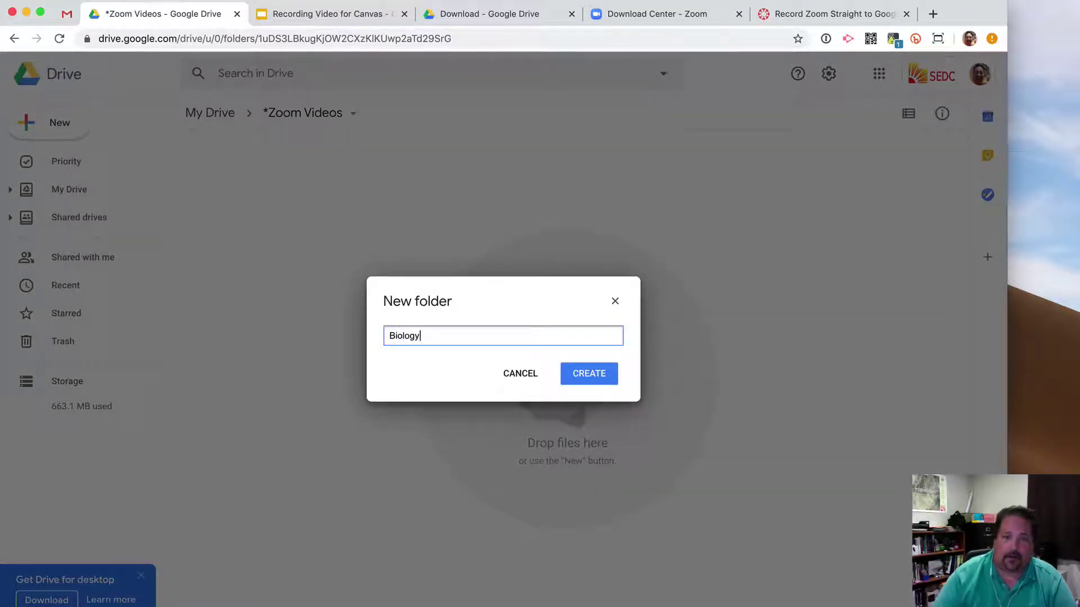
left_click(591, 373)
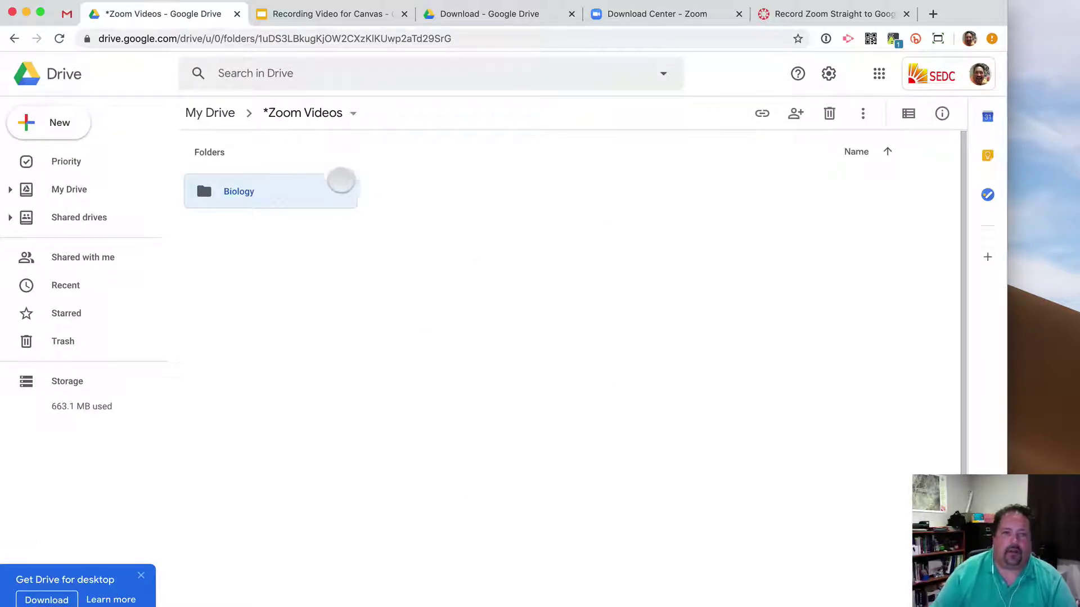
left_click(211, 111)
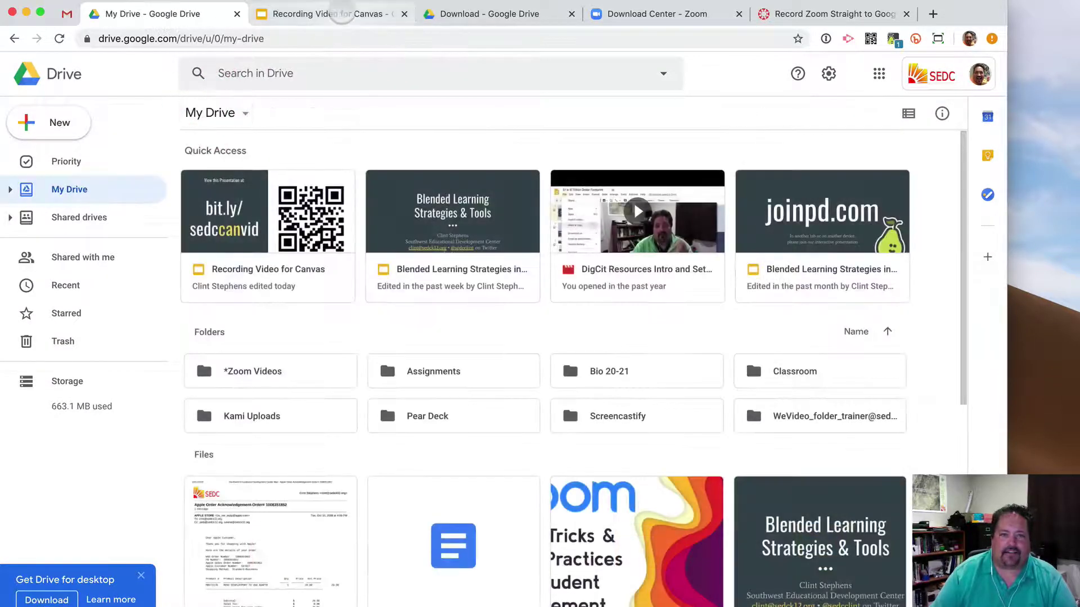
Share *Zoom Videos so anyone with the link can view it, and copy its link.
left_click(332, 14)
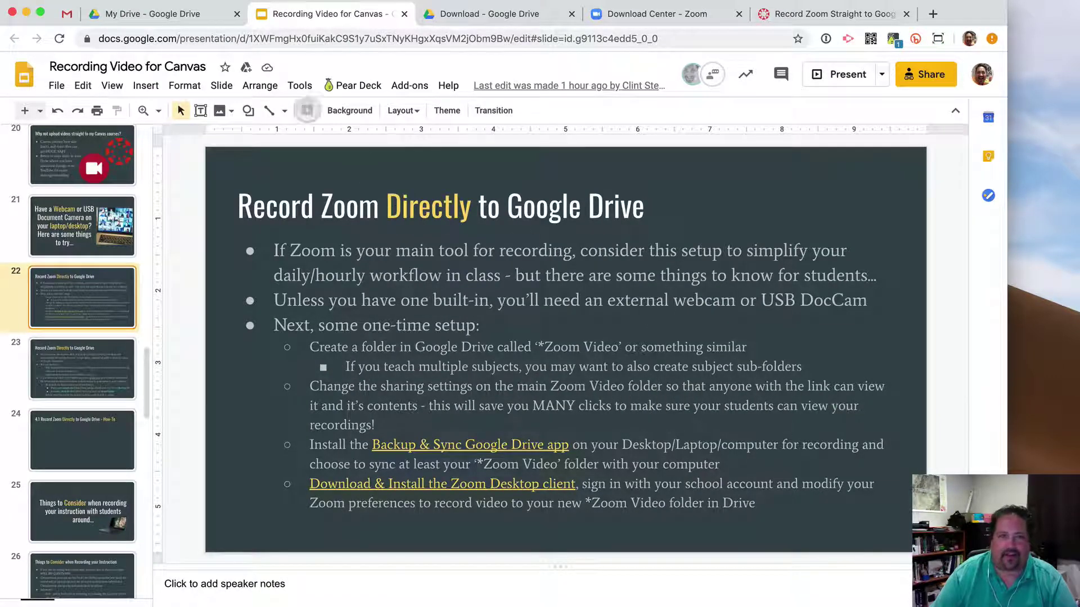
left_click(174, 13)
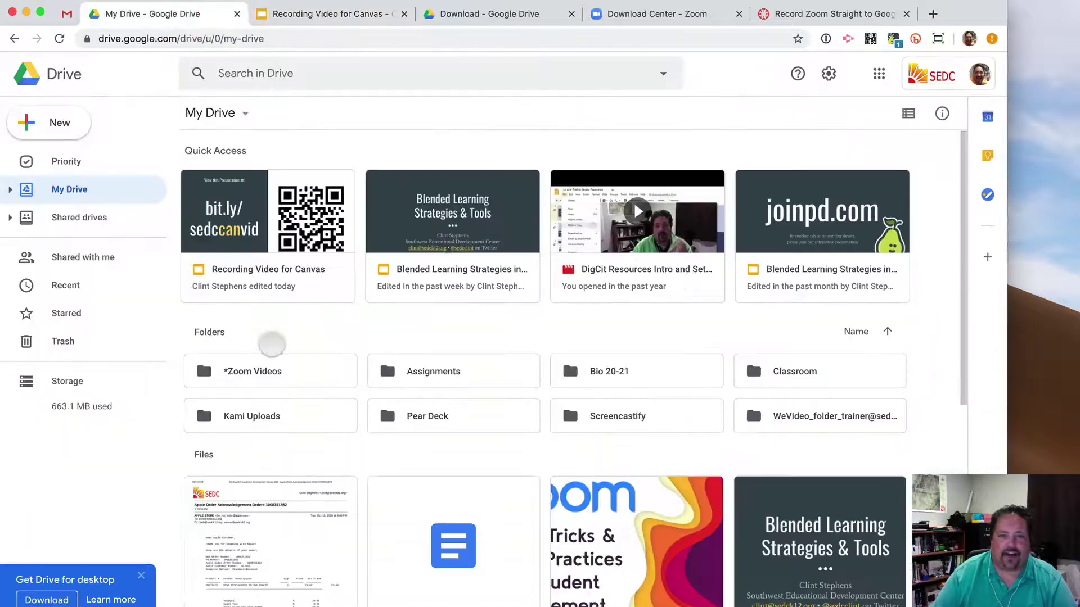
right_click(267, 366)
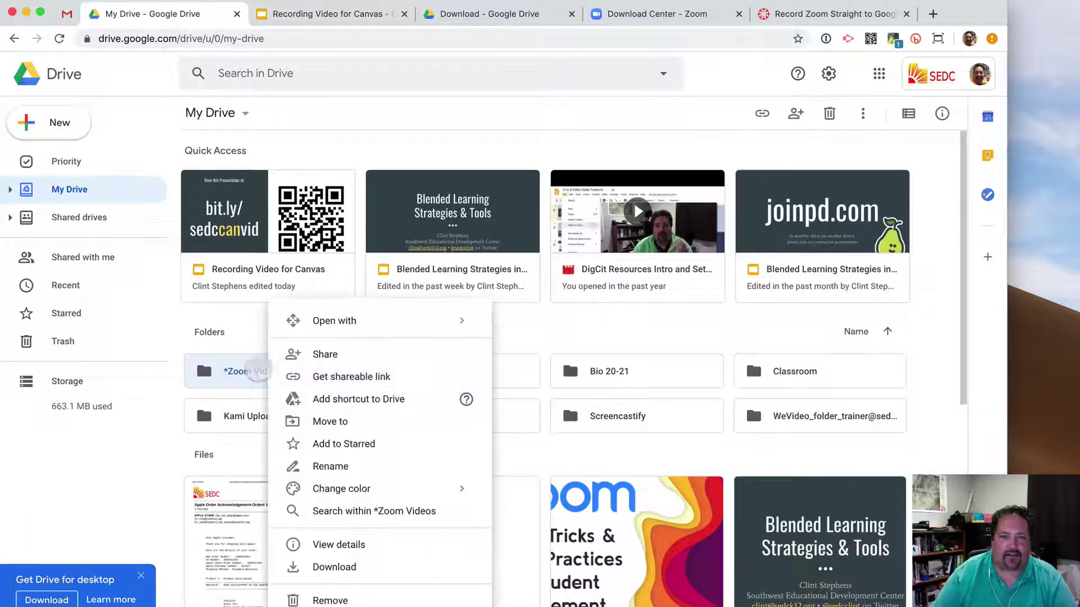
left_click(325, 355)
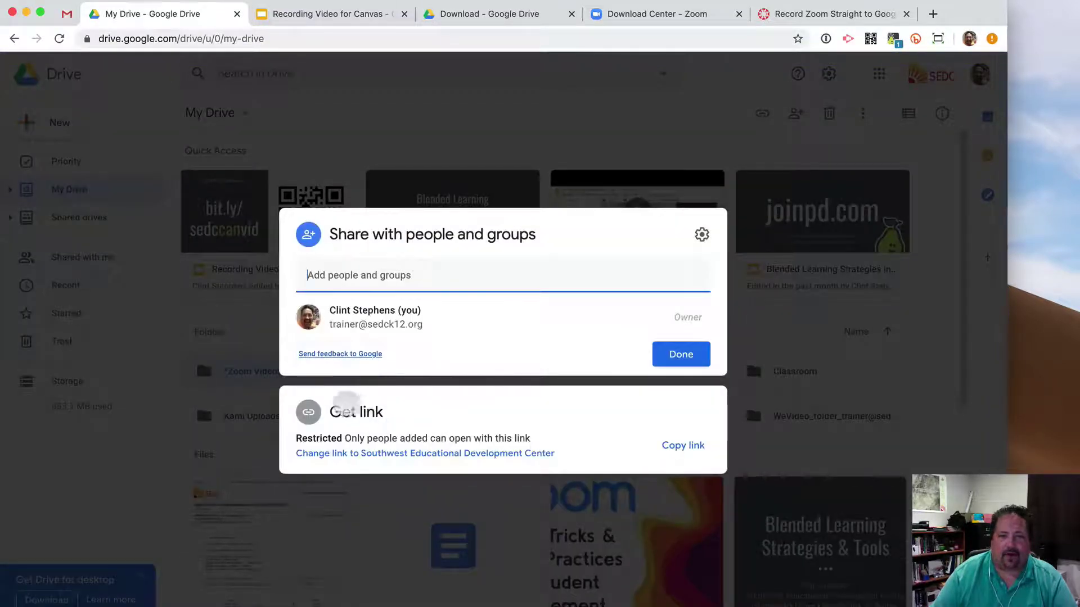
left_click(466, 408)
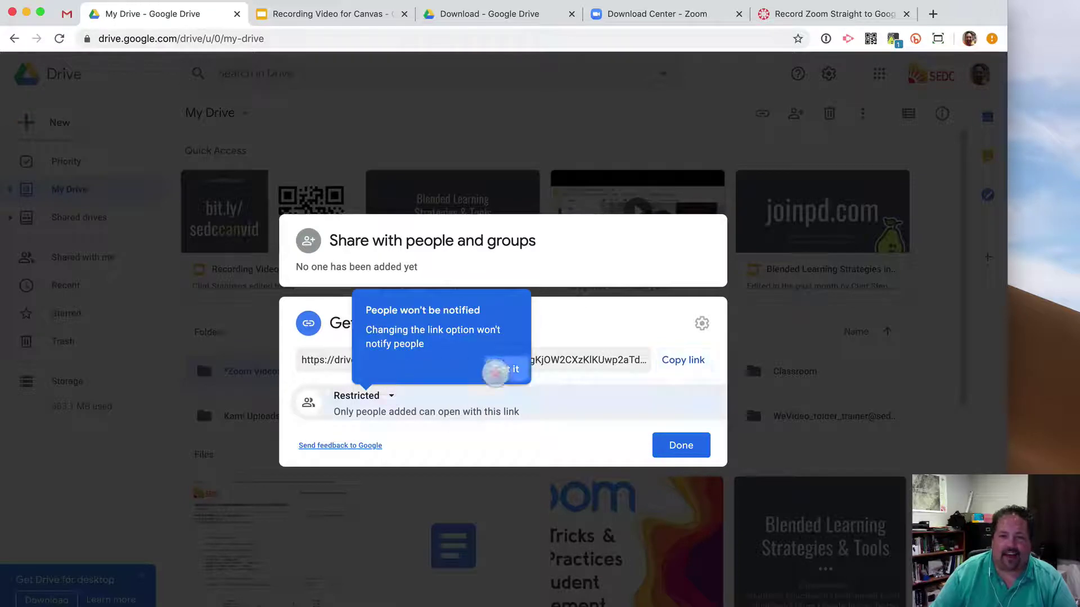
left_click(496, 369)
left_click(372, 395)
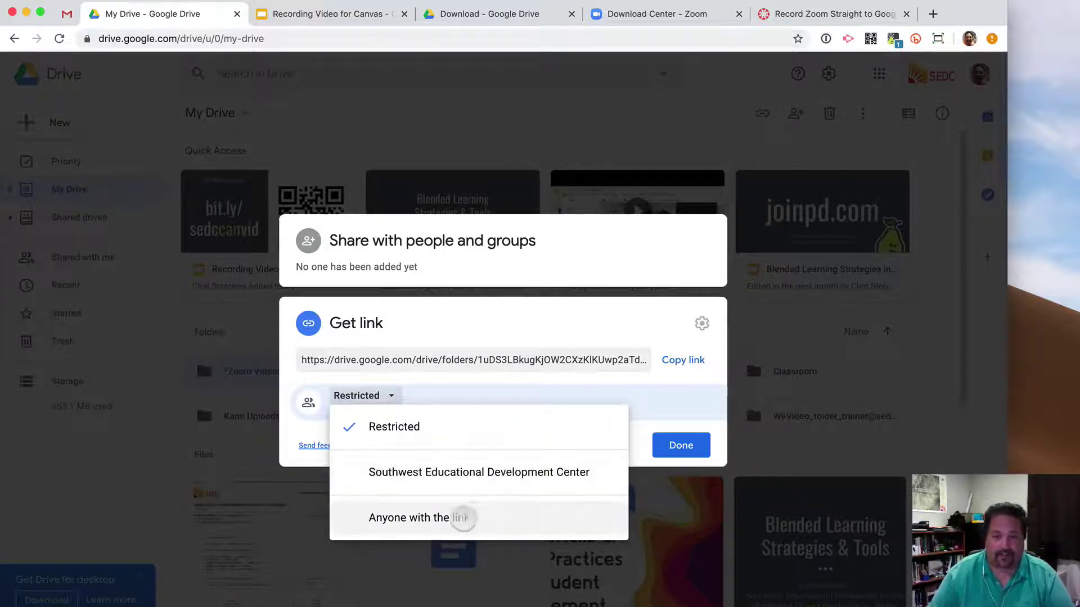
left_click(462, 517)
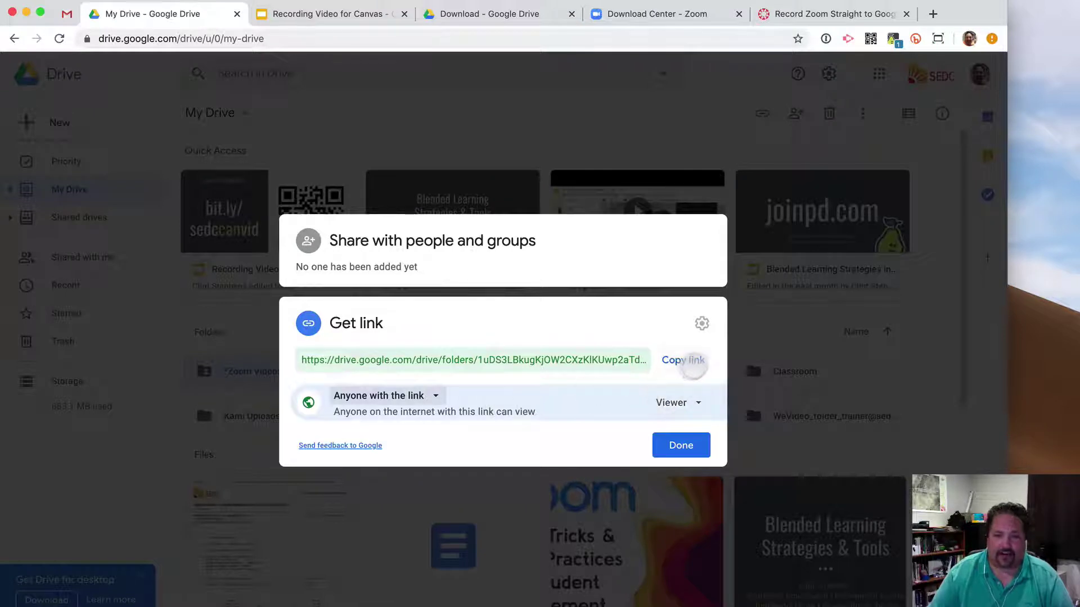
left_click(686, 360)
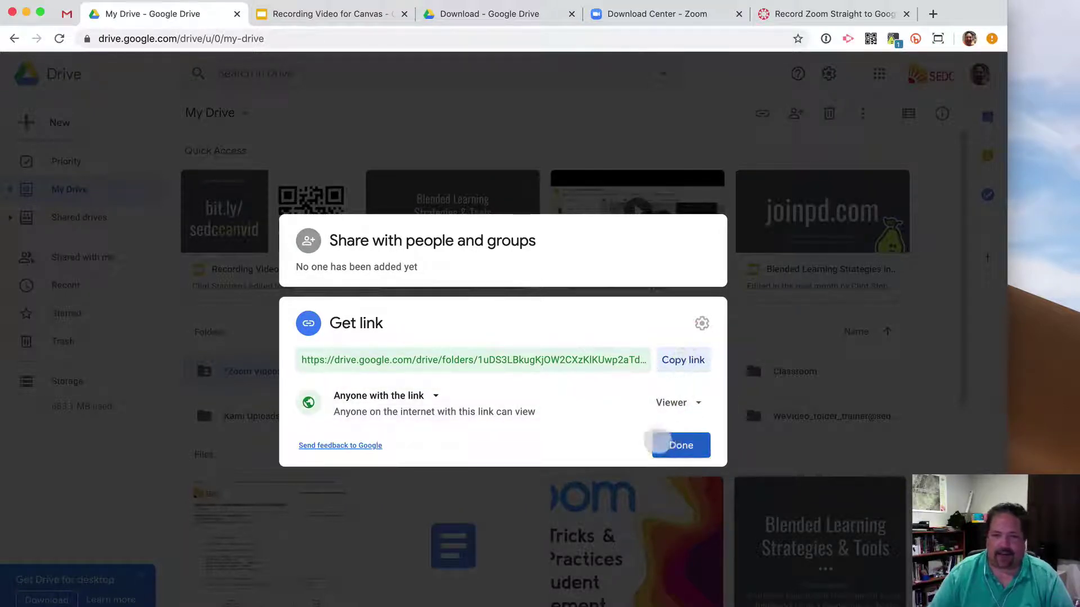
left_click(692, 445)
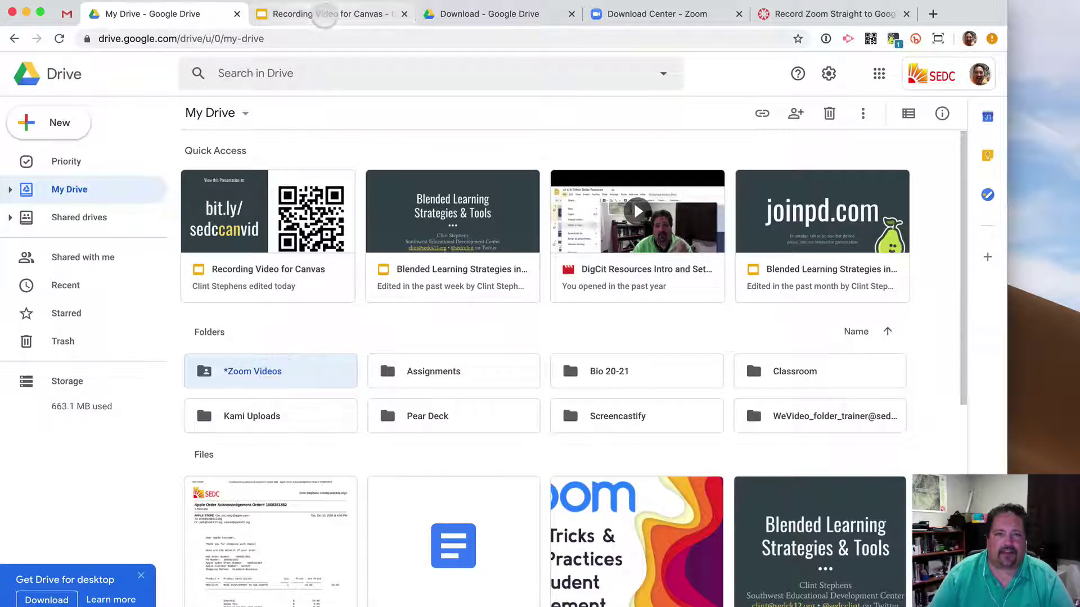
Download Backup and Sync for Mac from the Google Drive download page, accepting the terms.
left_click(324, 14)
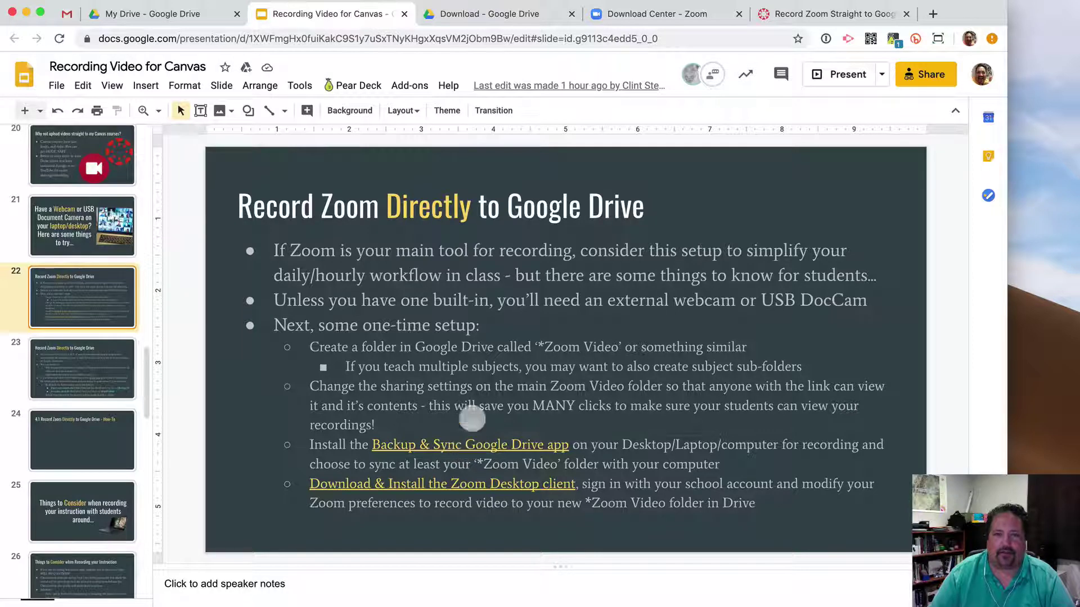
left_click(494, 12)
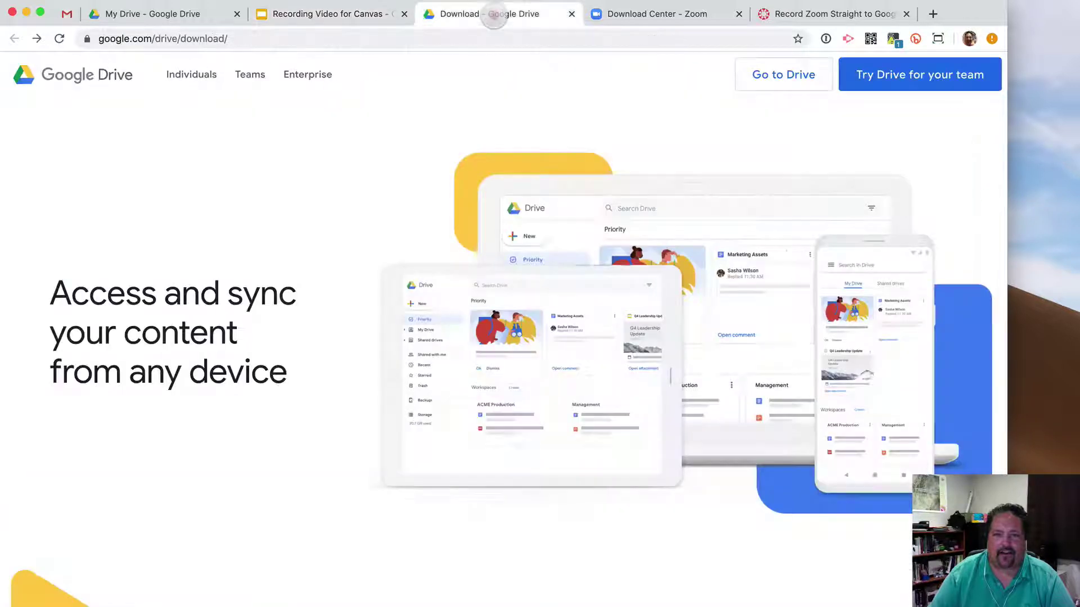
scroll(433, 287, "down", 5)
scroll(423, 306, "down", 2)
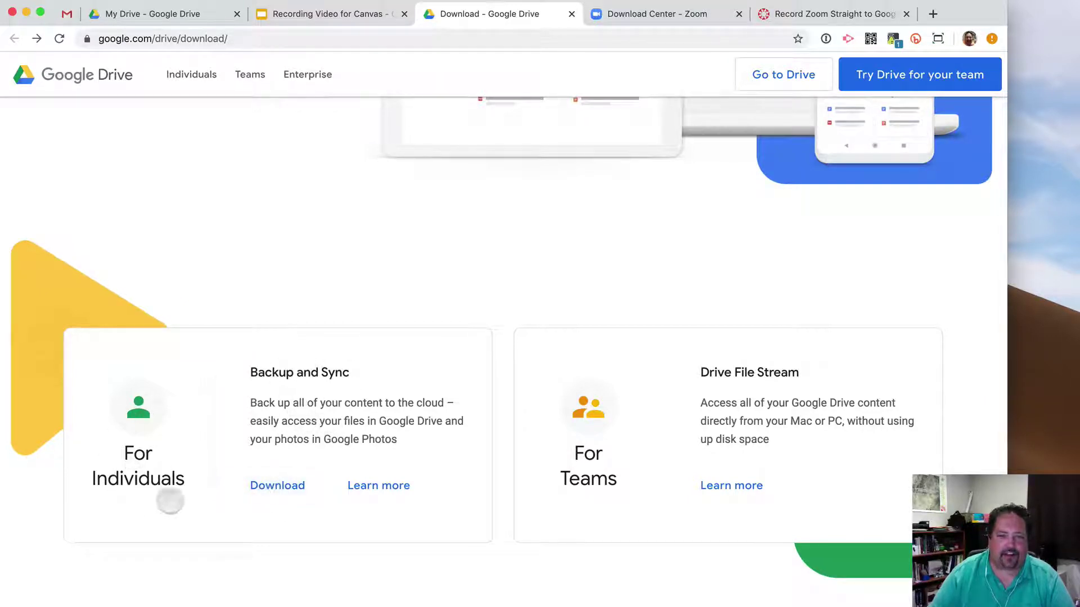
left_click(277, 486)
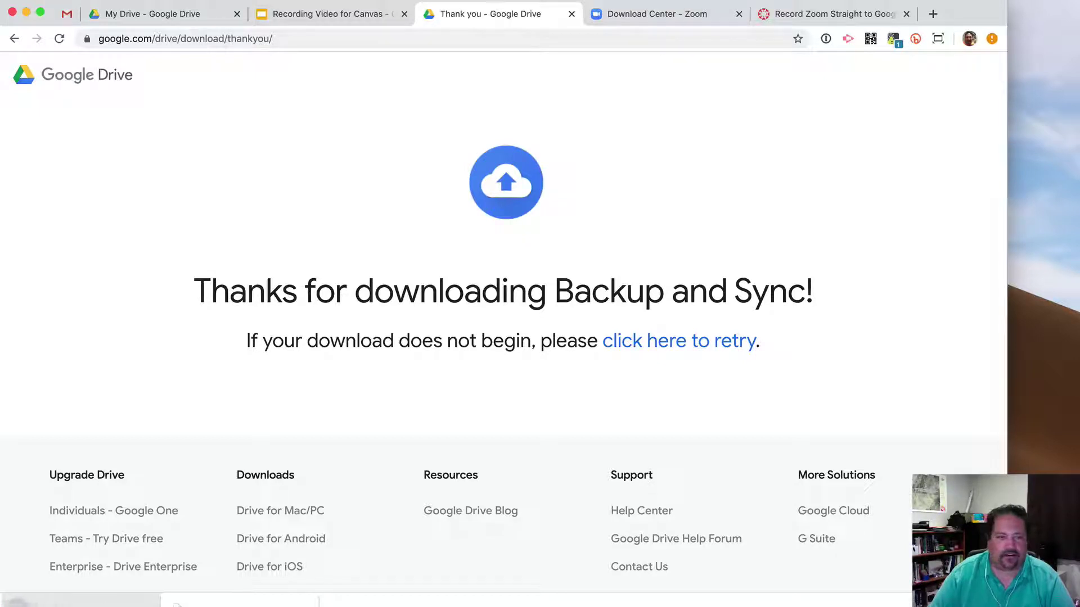
Install Backup and Sync into Applications with administrator permission, handling the older-copy prompt.
left_click(20, 603)
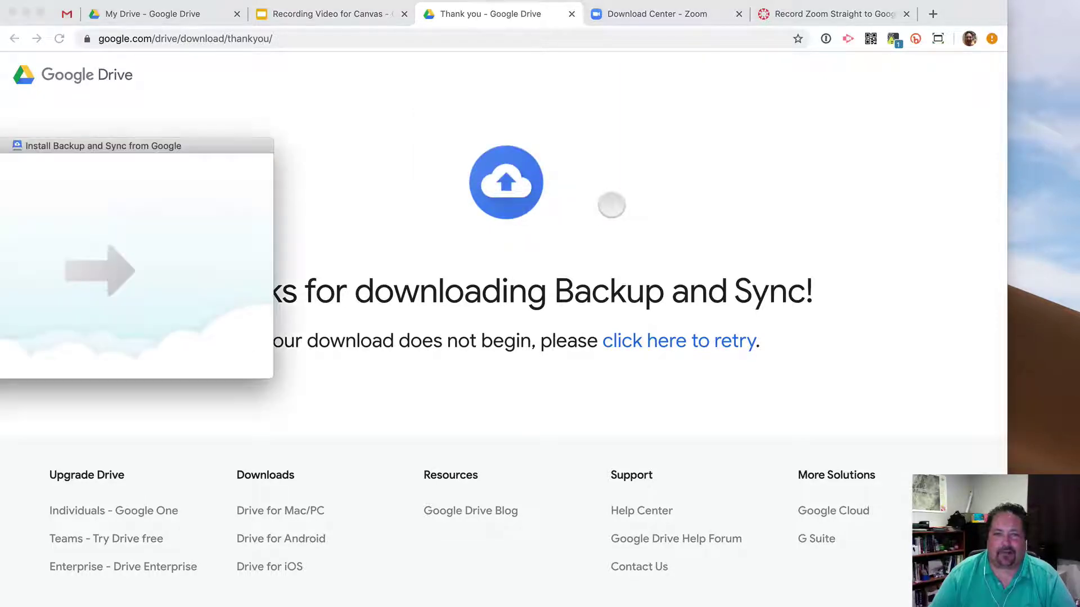
left_click_drag(166, 140, 589, 131)
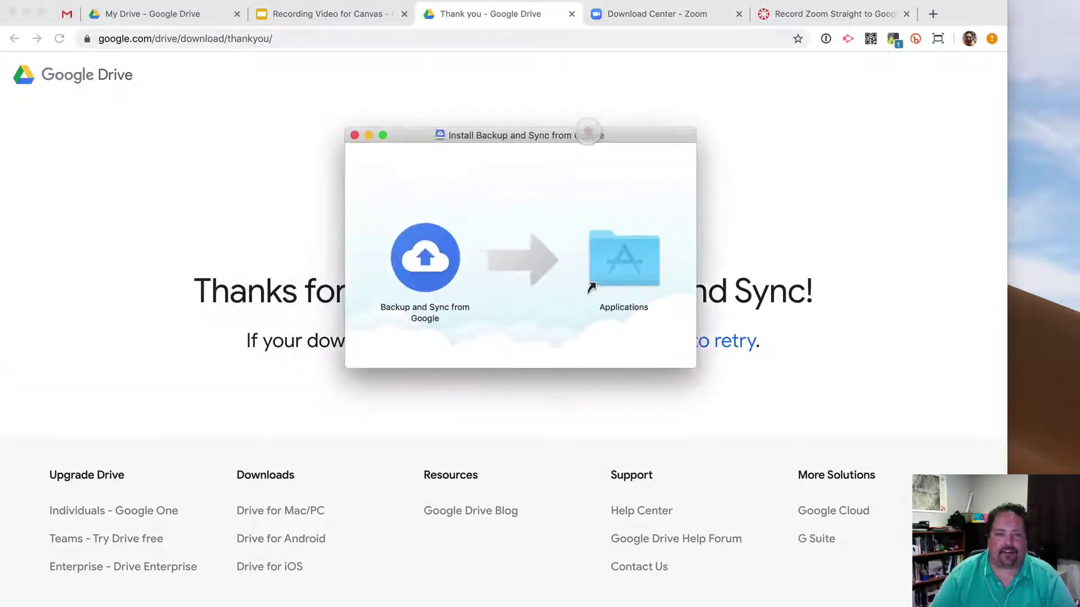
left_click_drag(411, 270, 601, 271)
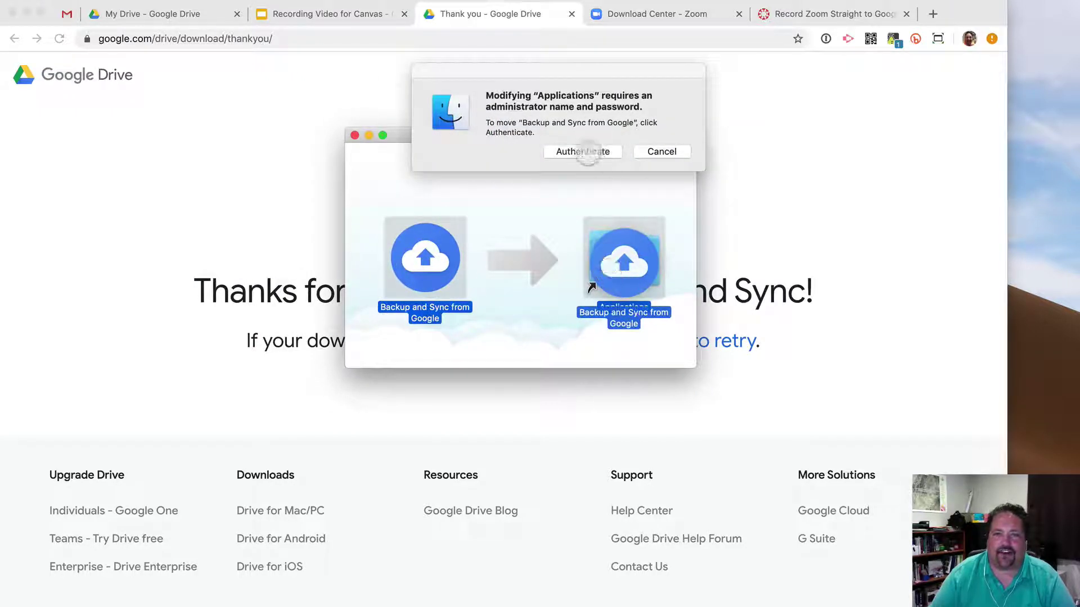
left_click(588, 152)
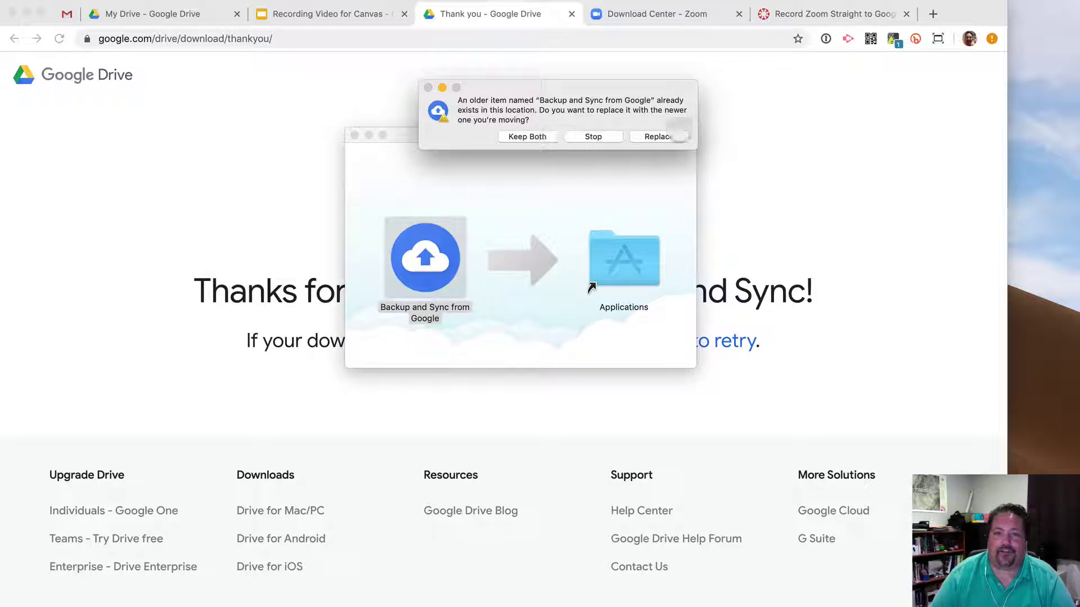
left_click(595, 136)
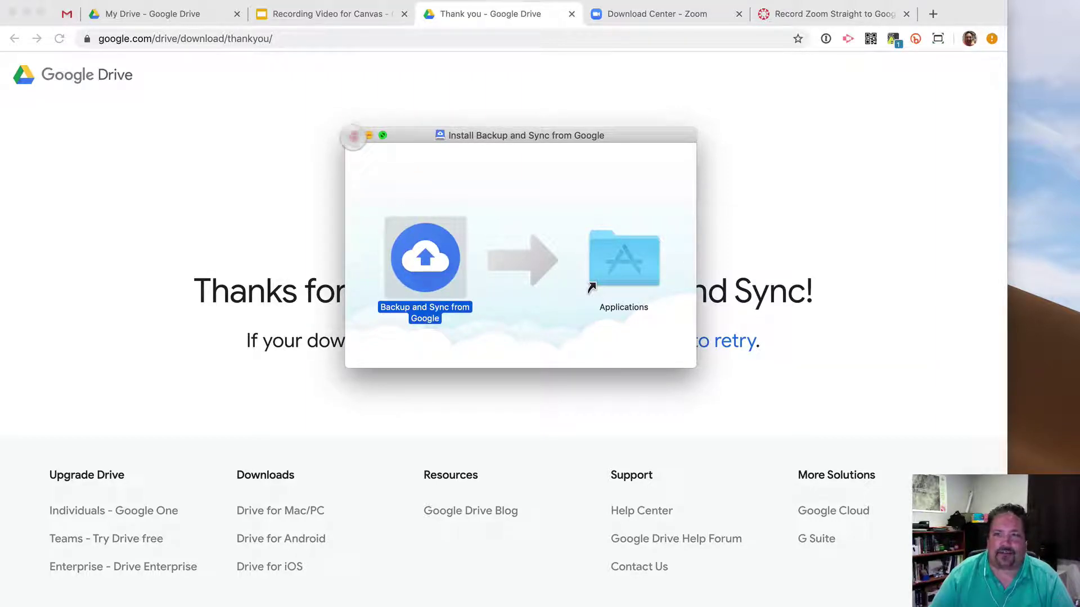
left_click(353, 136)
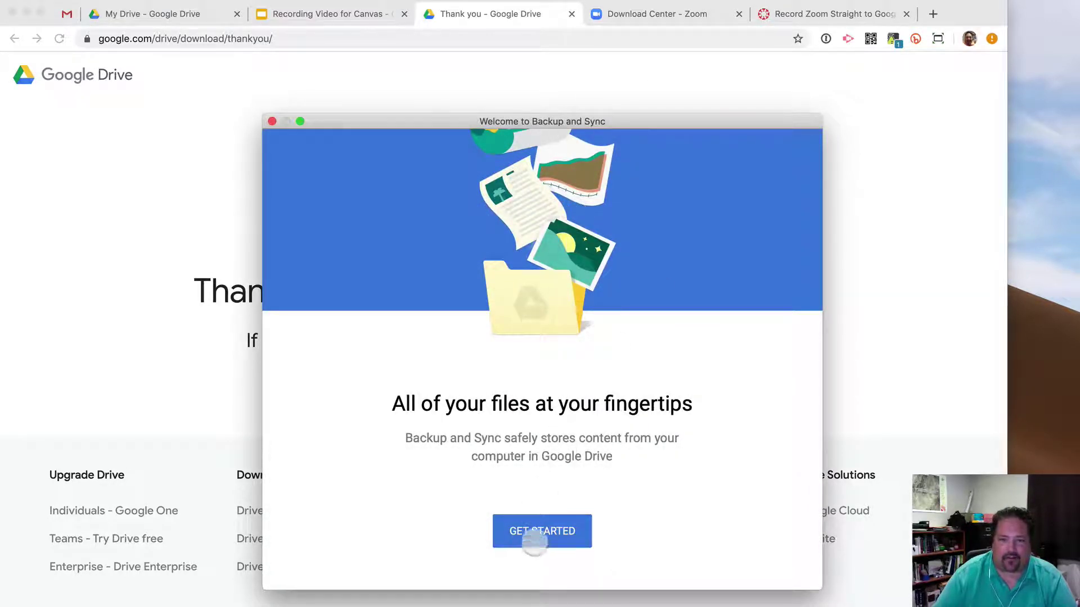
Sign in with the school account e-mail and password, and exclude Pictures from the backup.
left_click(534, 535)
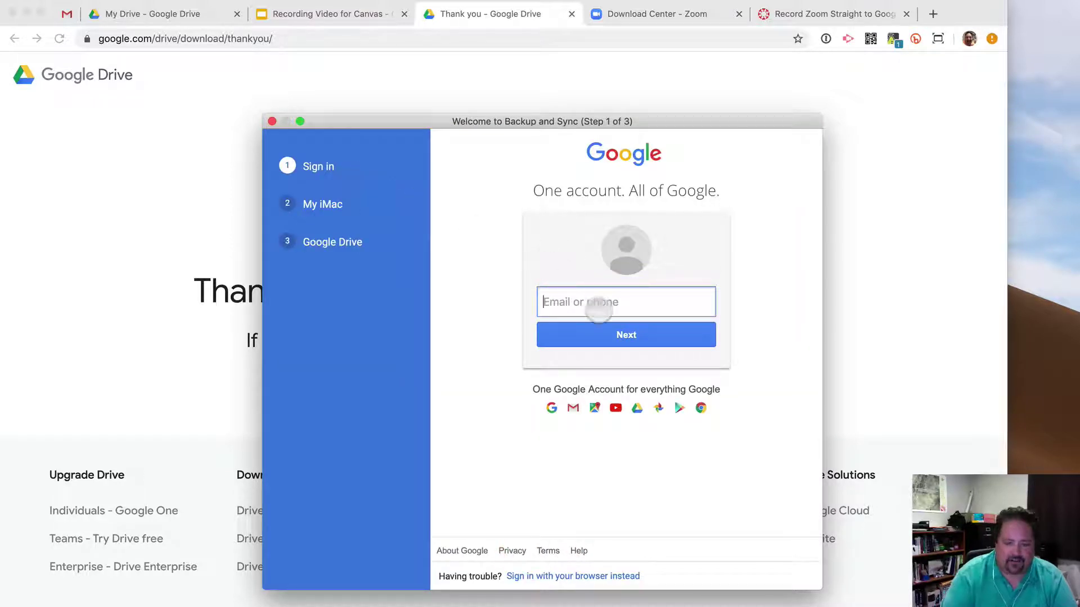
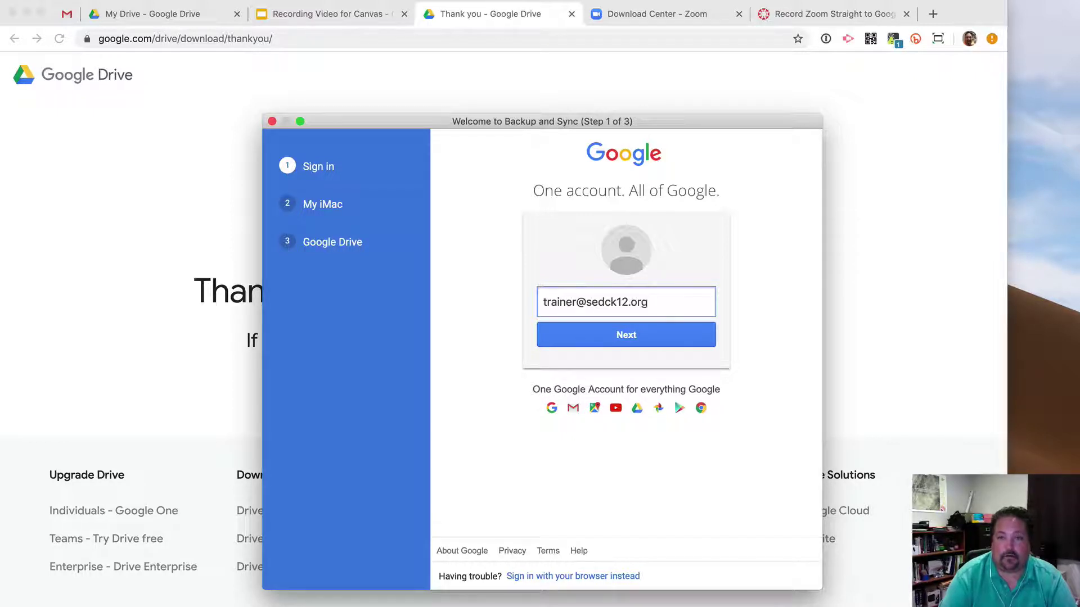
key("Return")
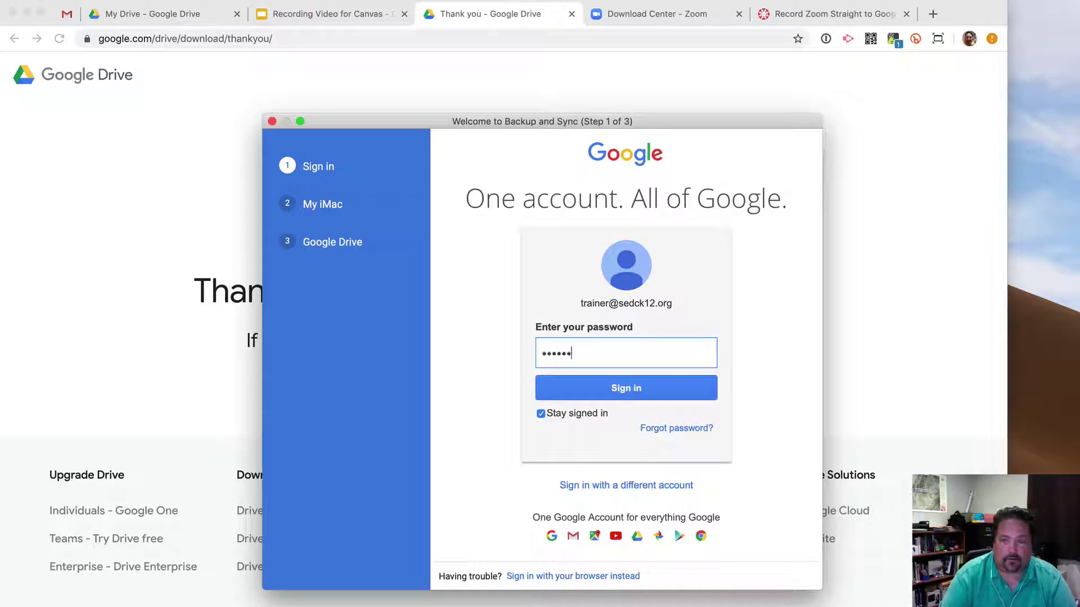
key("Return")
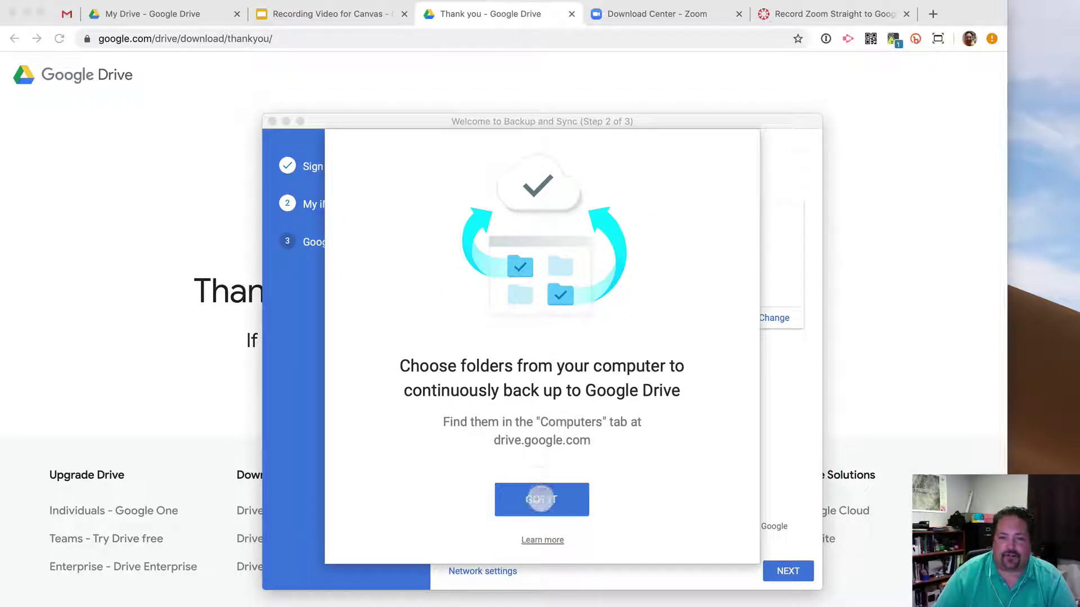
left_click(541, 500)
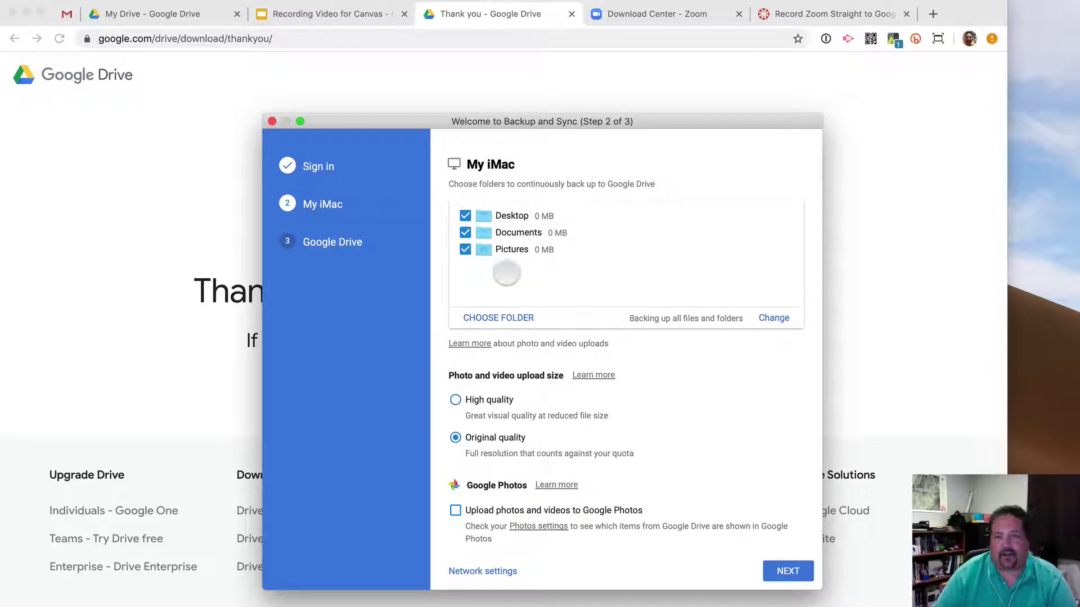
left_click(465, 250)
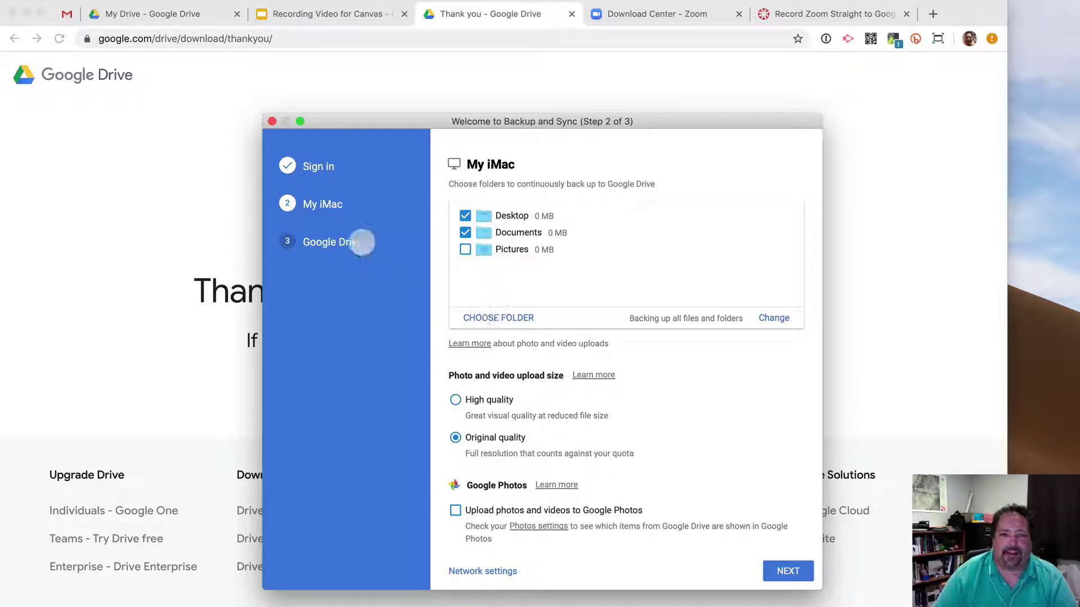
Sync only *Zoom Videos from My Drive, start syncing, and allow System Events access.
left_click(783, 569)
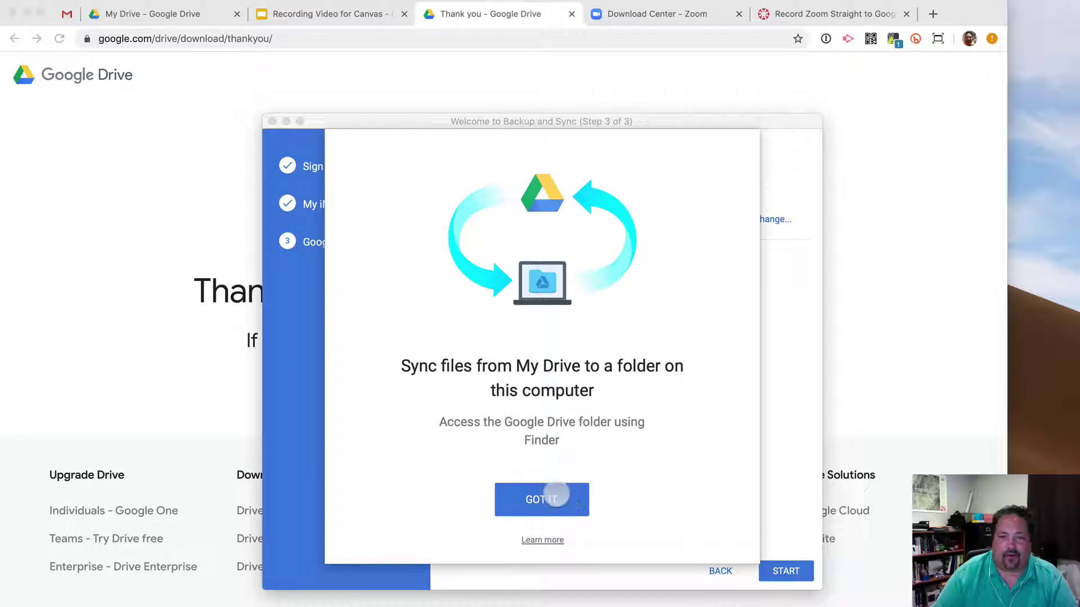
left_click(555, 495)
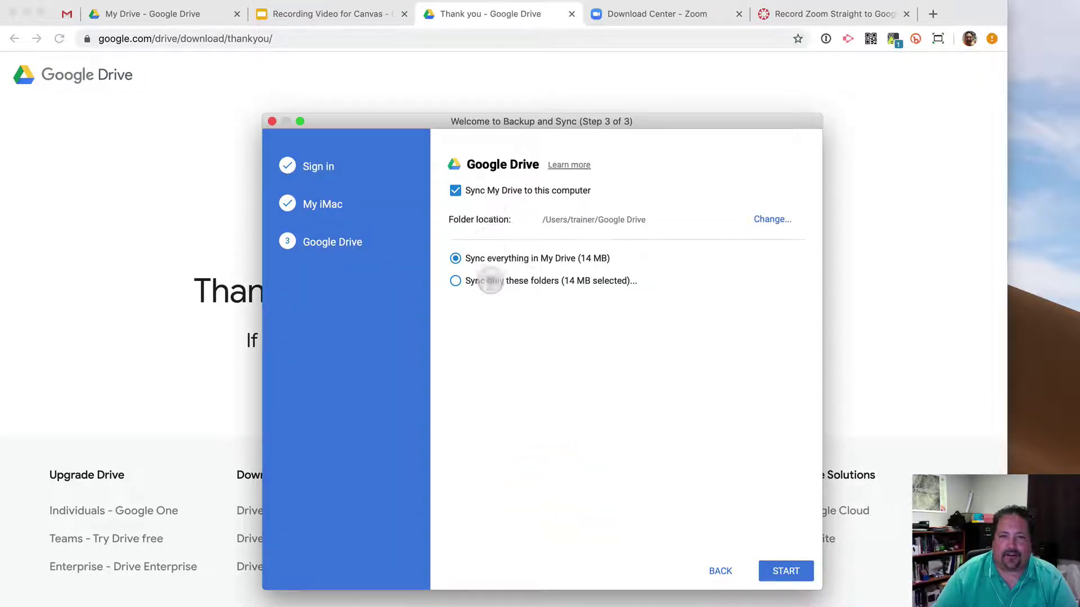
left_click(490, 280)
left_click(459, 306)
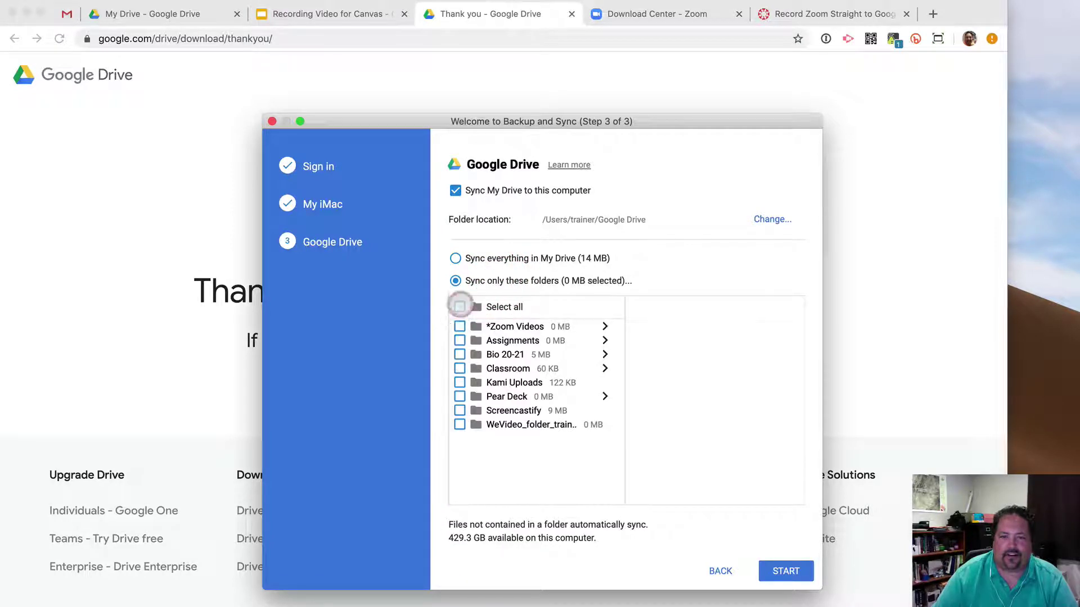
left_click(459, 326)
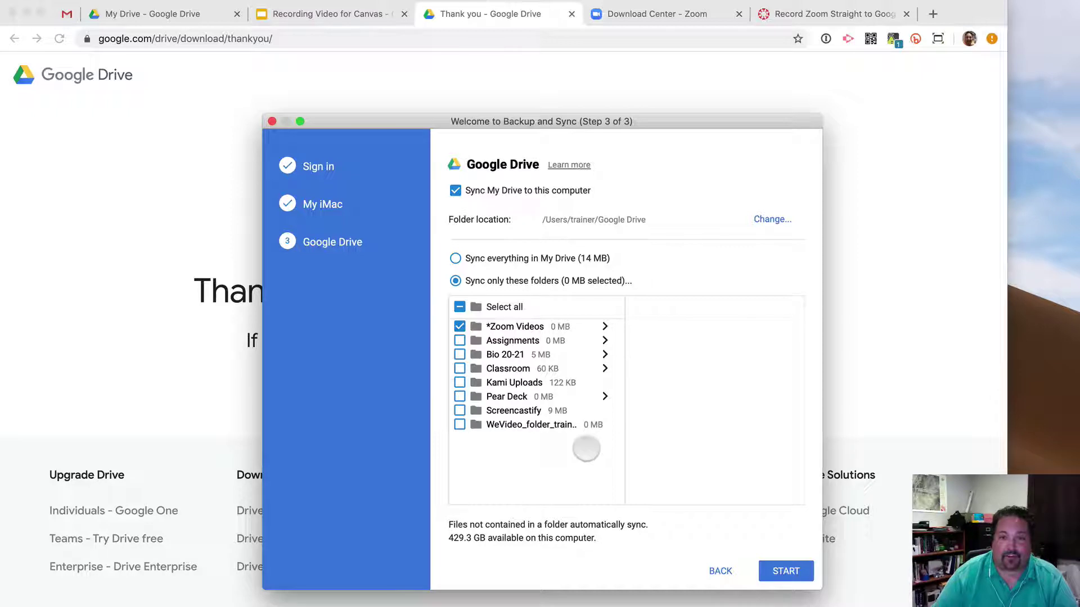
left_click(787, 574)
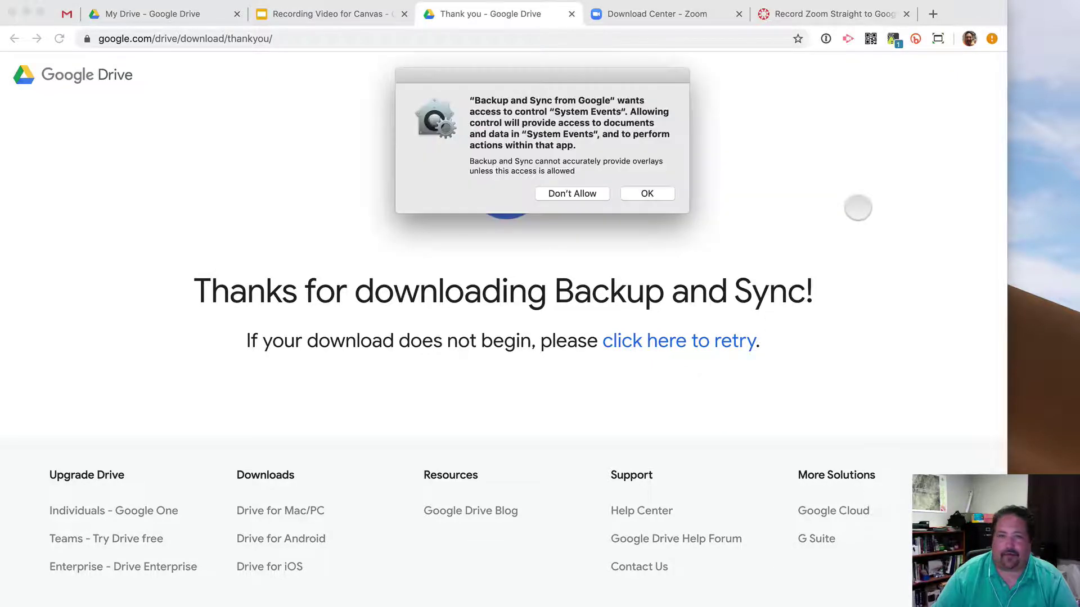
left_click(647, 193)
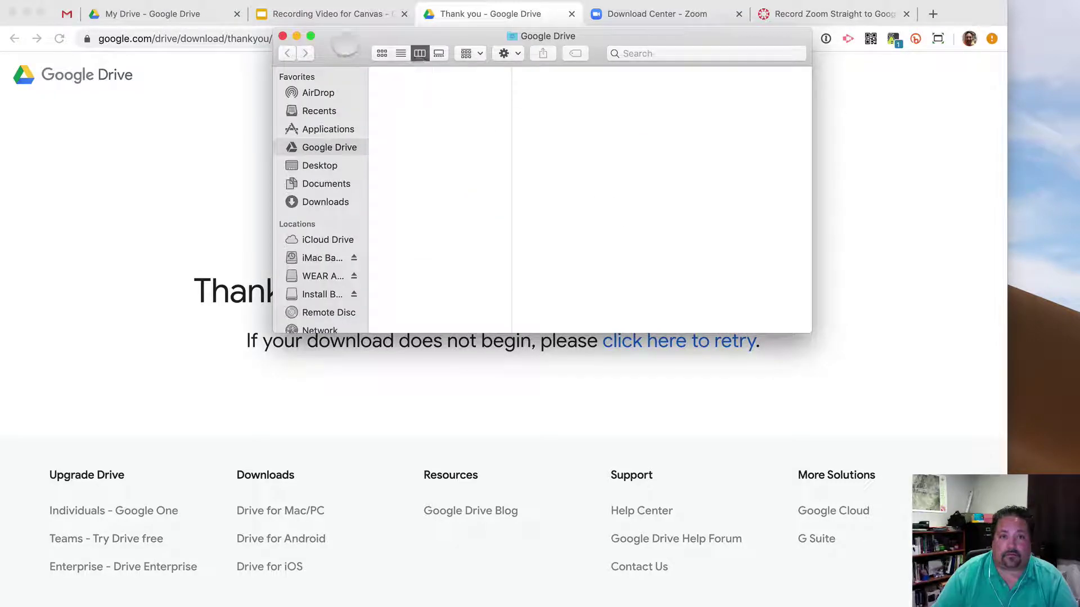
left_click(344, 44)
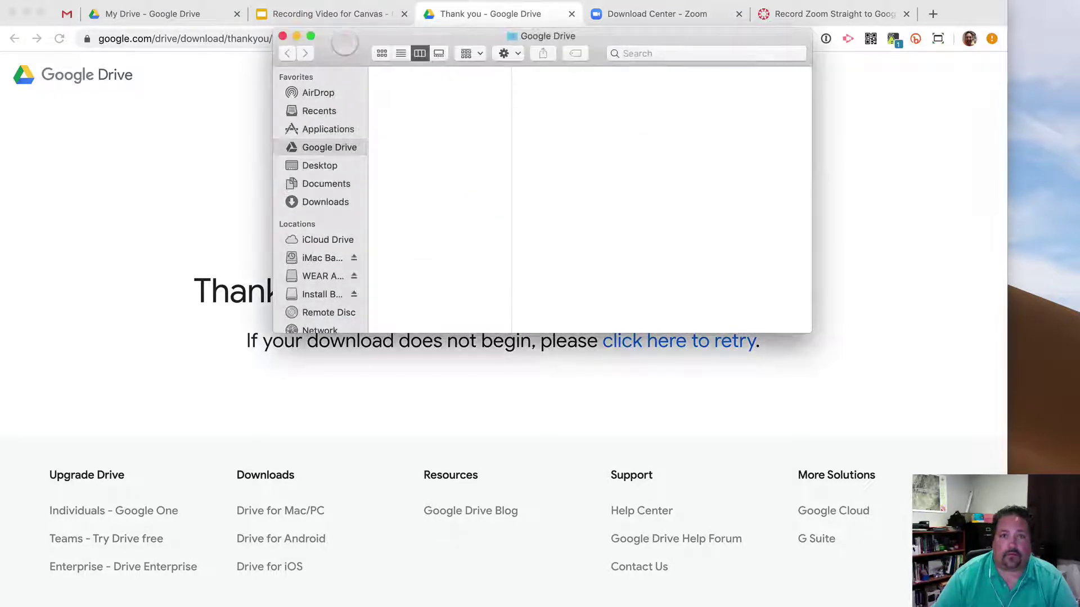
left_click_drag(344, 44, 807, 433)
Show the Recording Video for Canvas slides alongside the signed-in Zoom Home window.
left_click(772, 285)
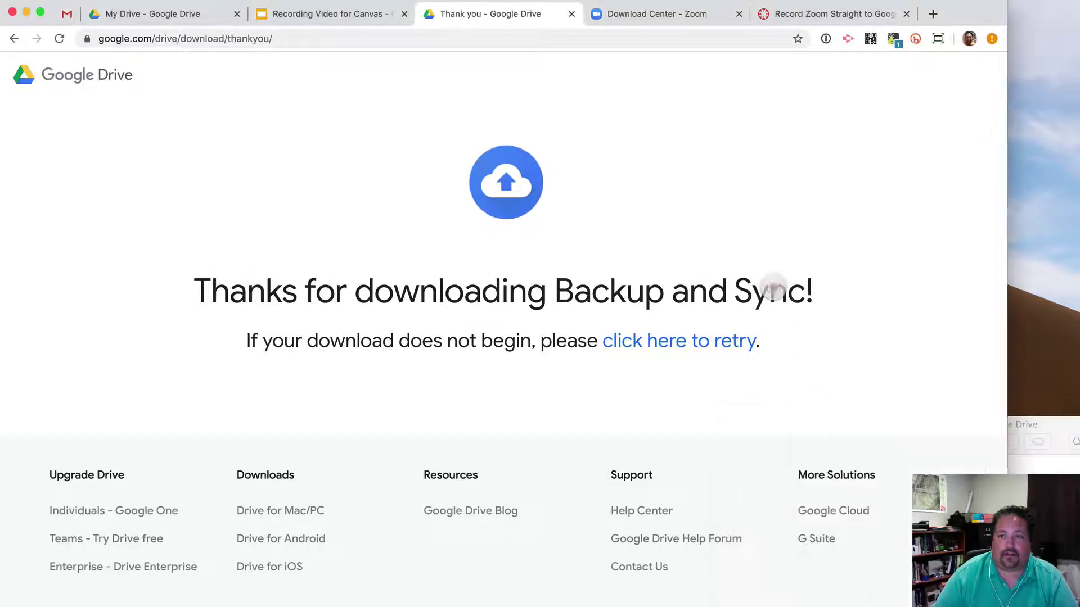
left_click(337, 14)
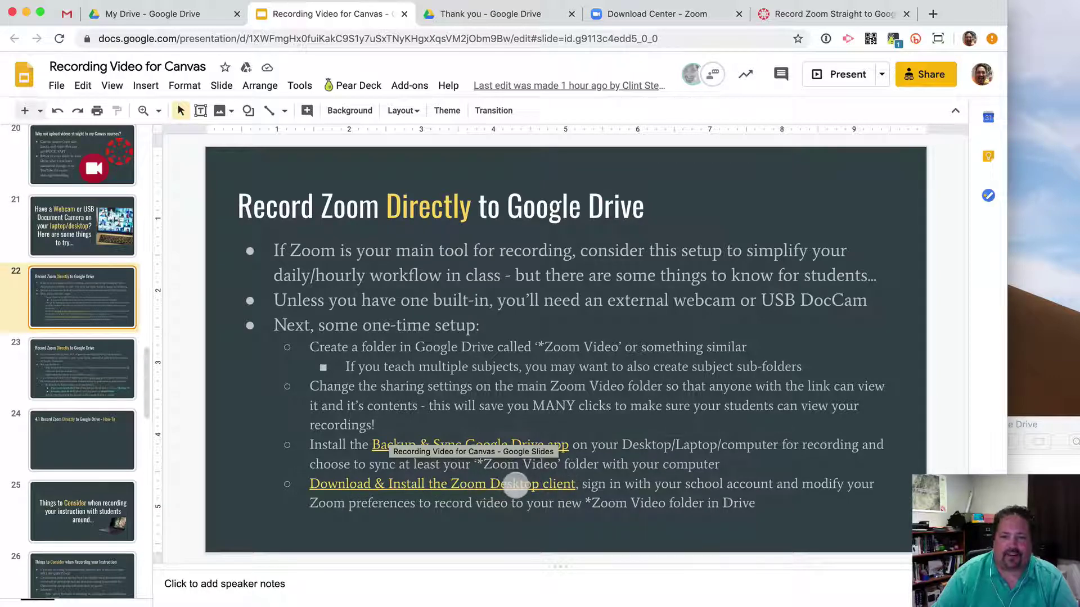
left_click(651, 17)
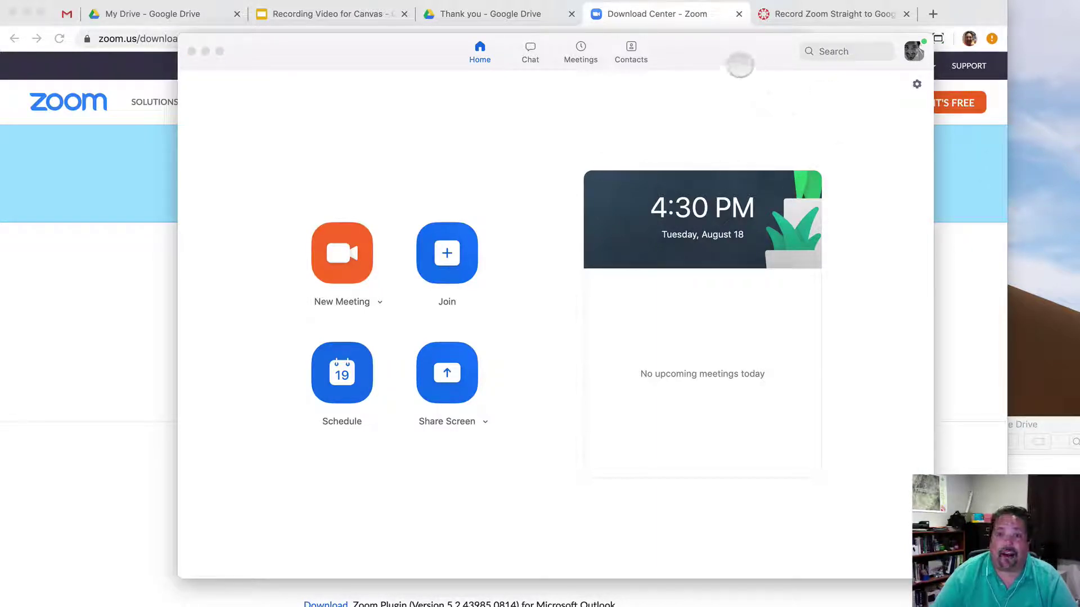
left_click_drag(733, 60, 693, 73)
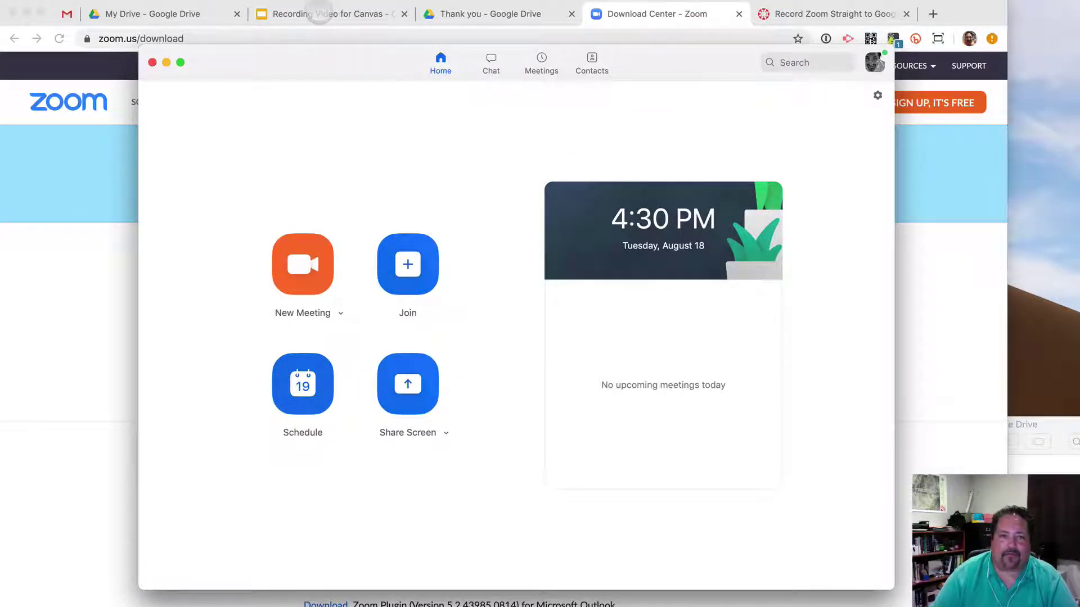
left_click(319, 15)
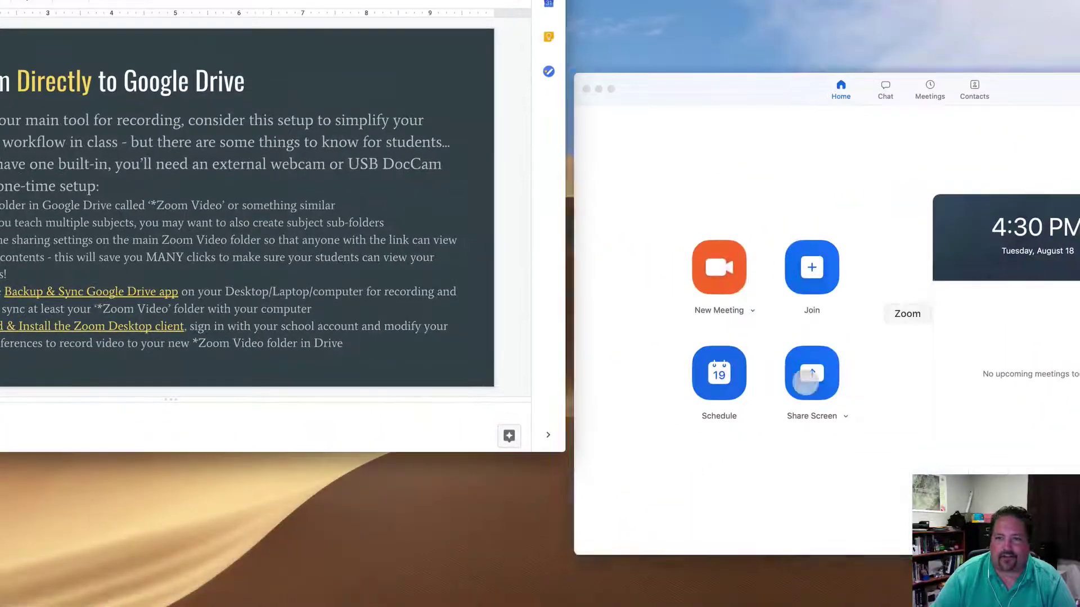
In Zoom's Recording settings, set the recording location to the synced Google Drive folder.
left_click(925, 283)
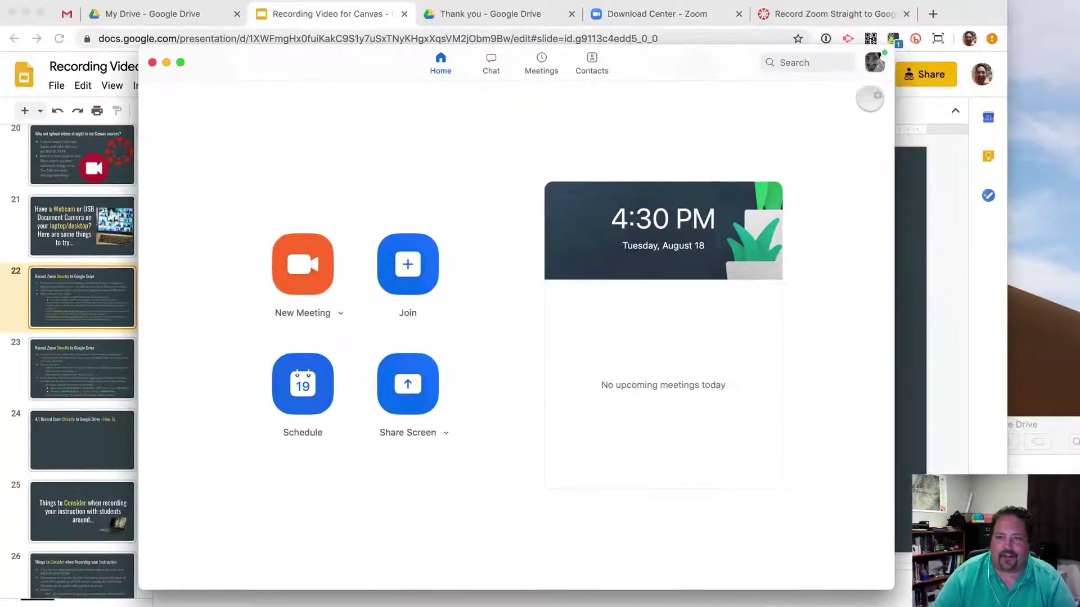
left_click(877, 95)
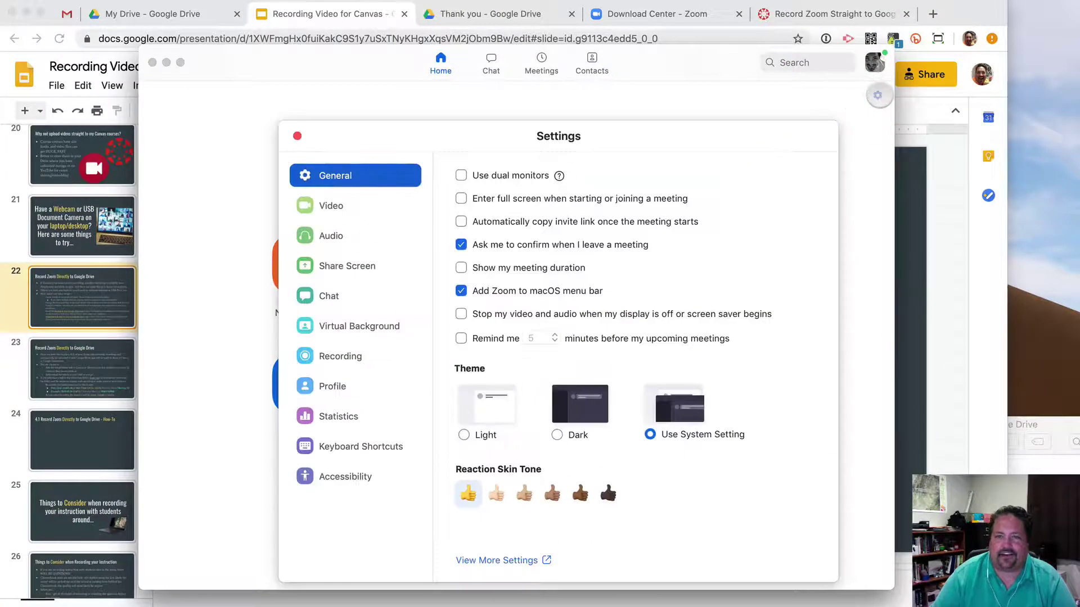
left_click(350, 356)
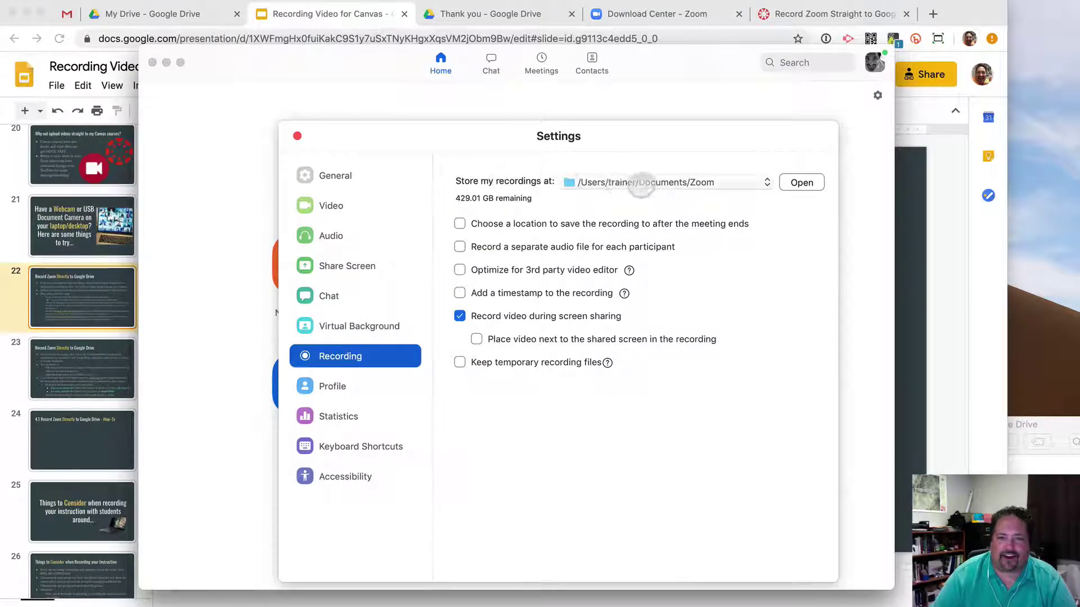
left_click(630, 183)
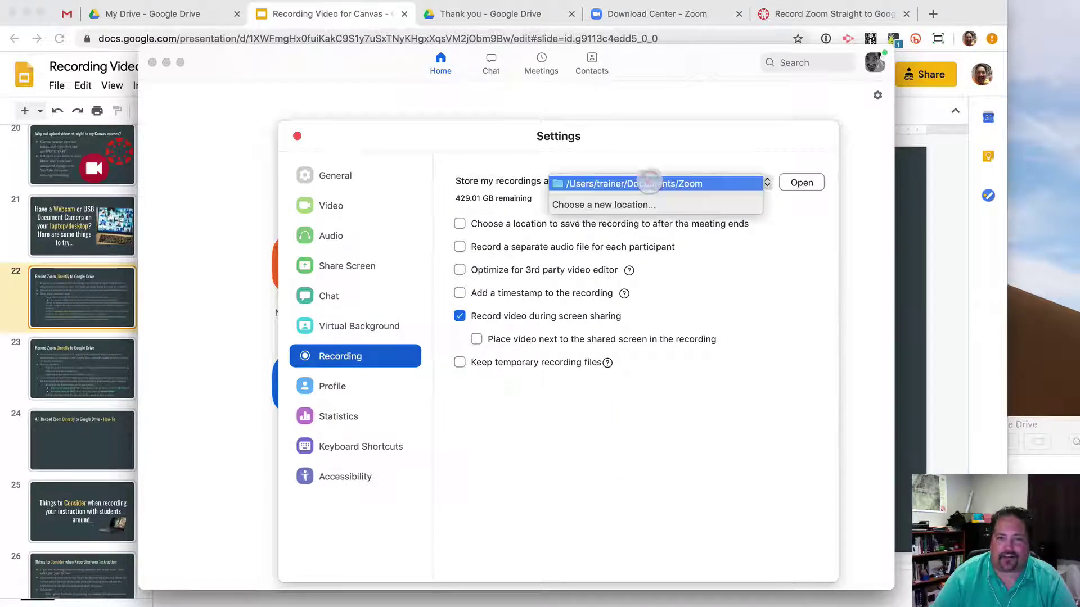
left_click(624, 205)
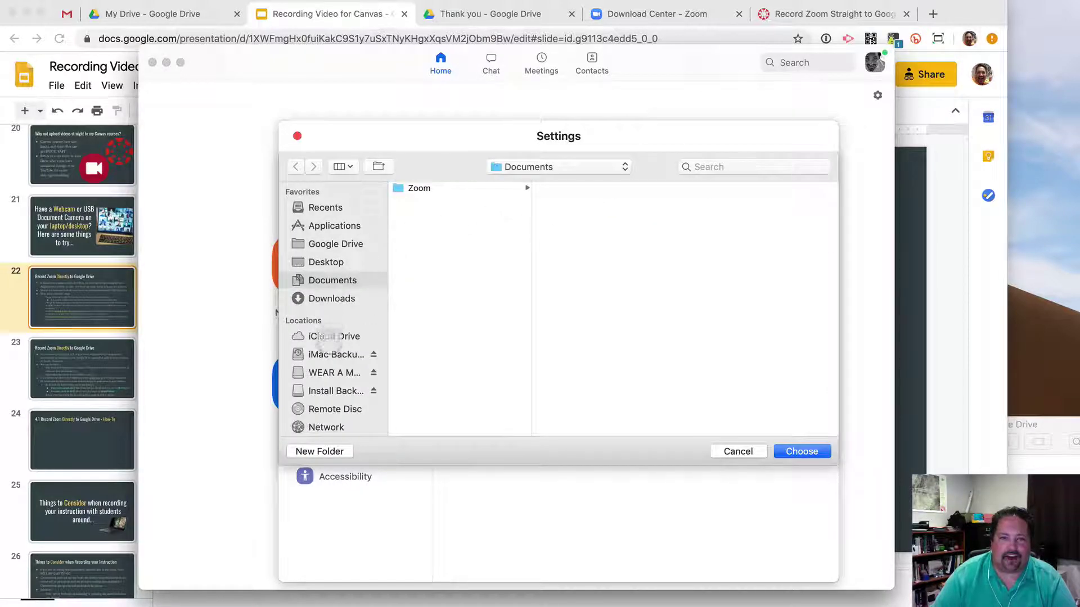
scroll(323, 282, "up", 1)
scroll(324, 282, "down", 5)
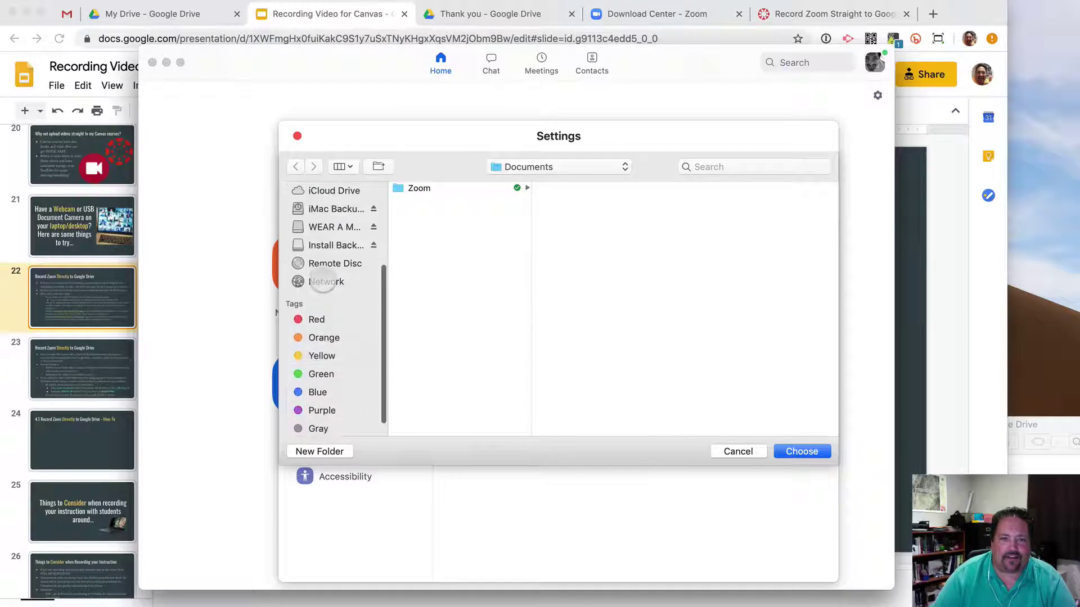
scroll(322, 282, "up", 3)
scroll(321, 279, "up", 3)
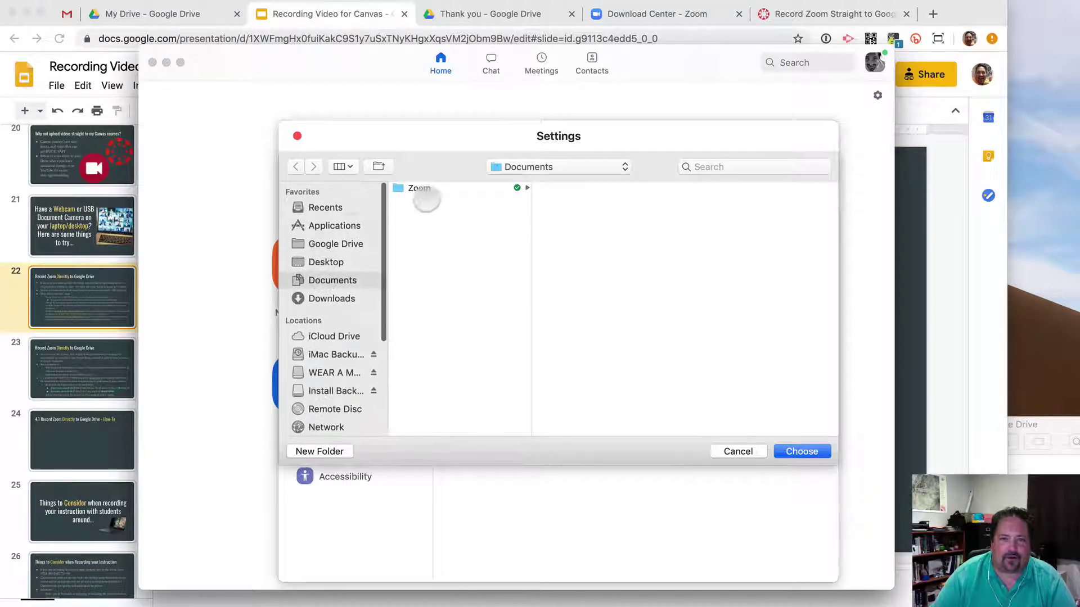
left_click(419, 188)
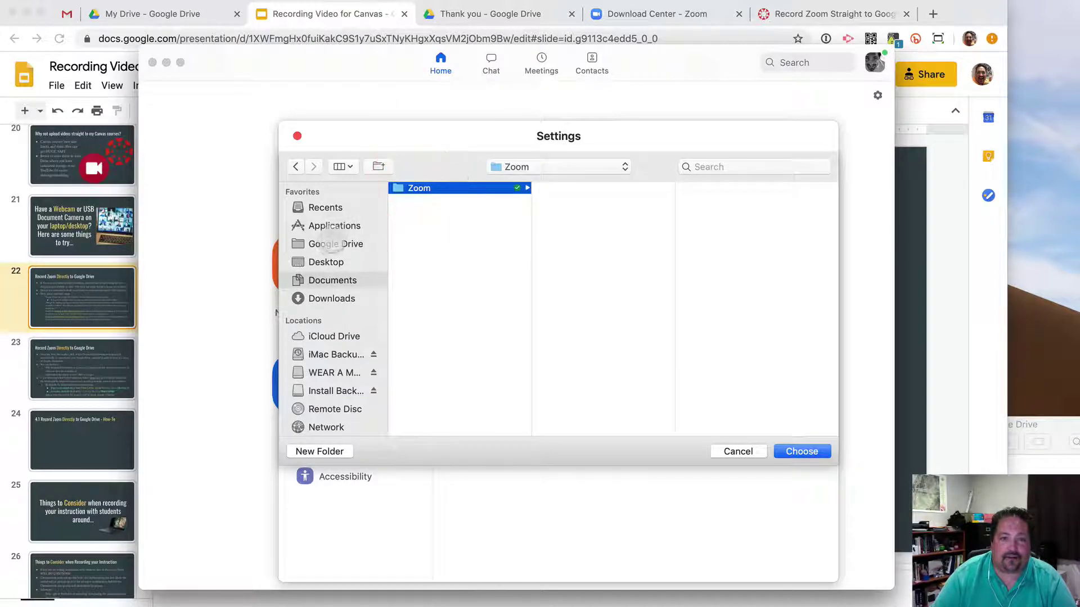
left_click(324, 245)
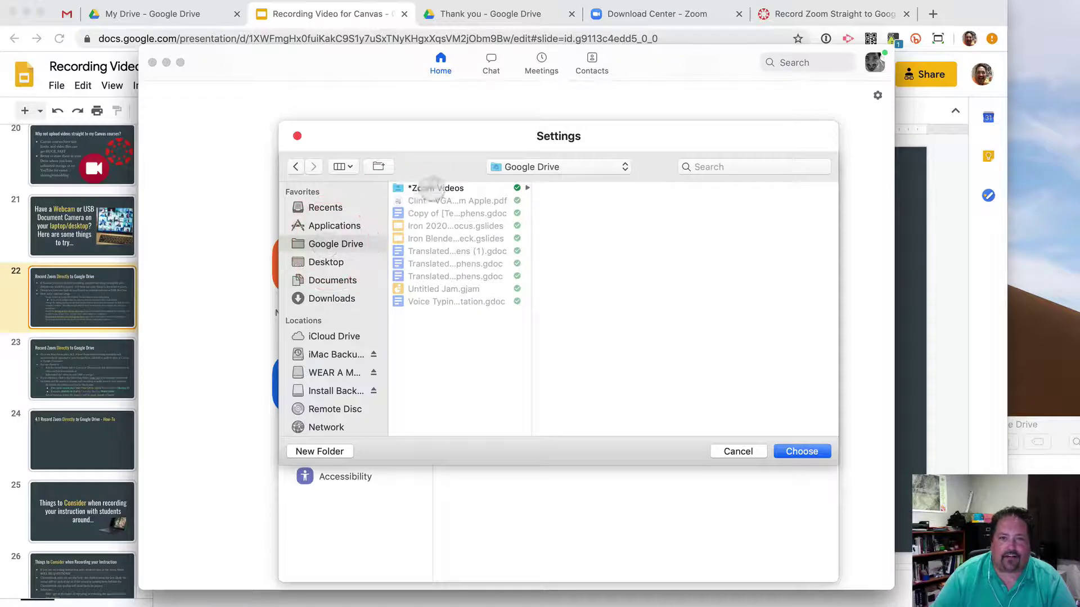
left_click(432, 188)
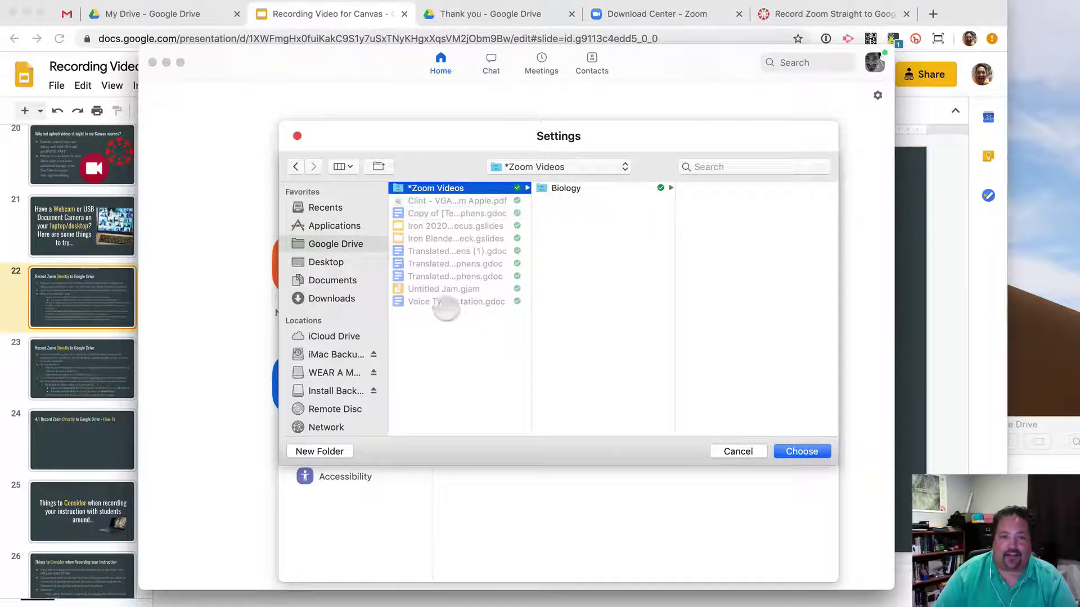
left_click(323, 284)
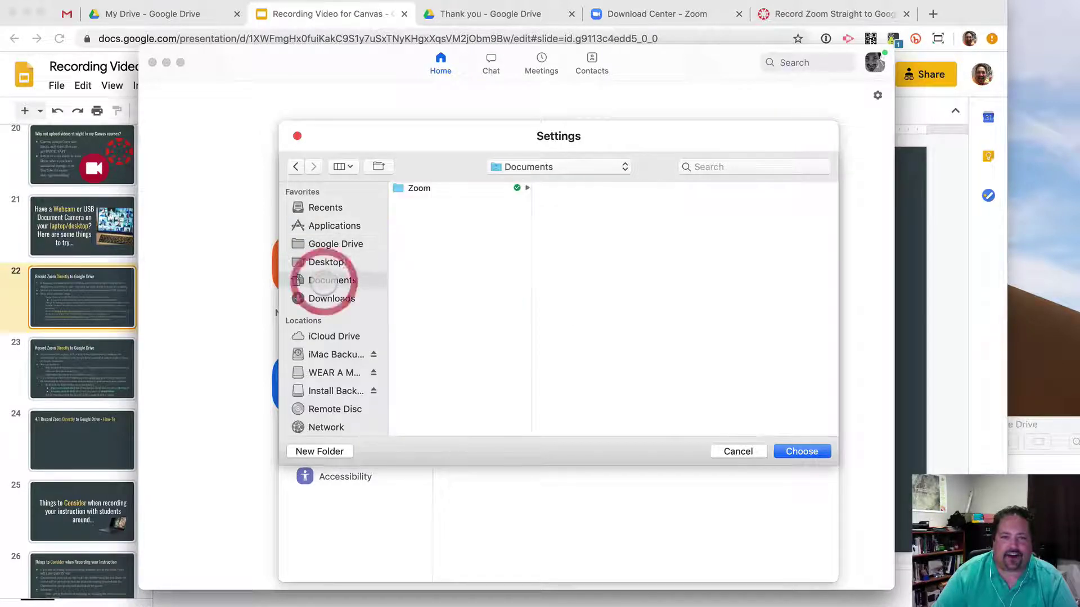
left_click(323, 243)
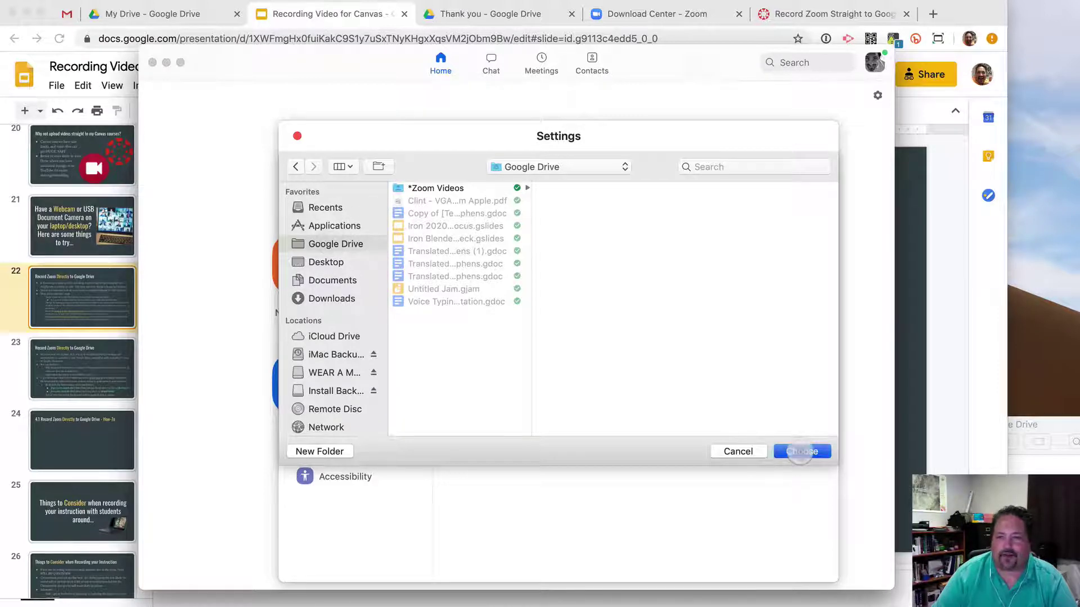
left_click(801, 452)
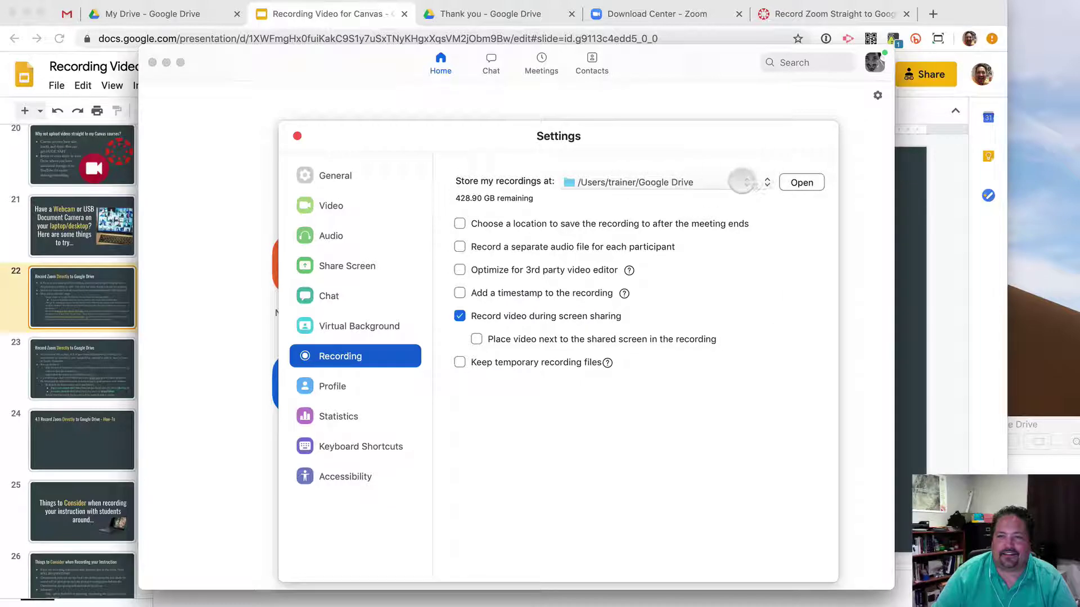
Narrow the recording location to Google Drive/*Zoom Videos and close Settings.
left_click(743, 181)
left_click(723, 204)
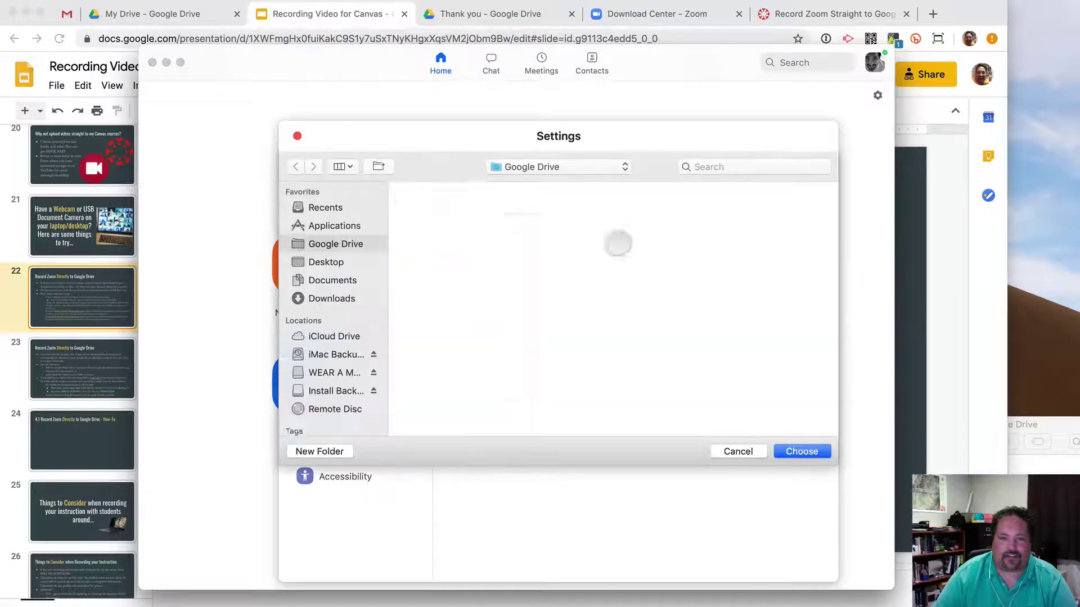
left_click(472, 188)
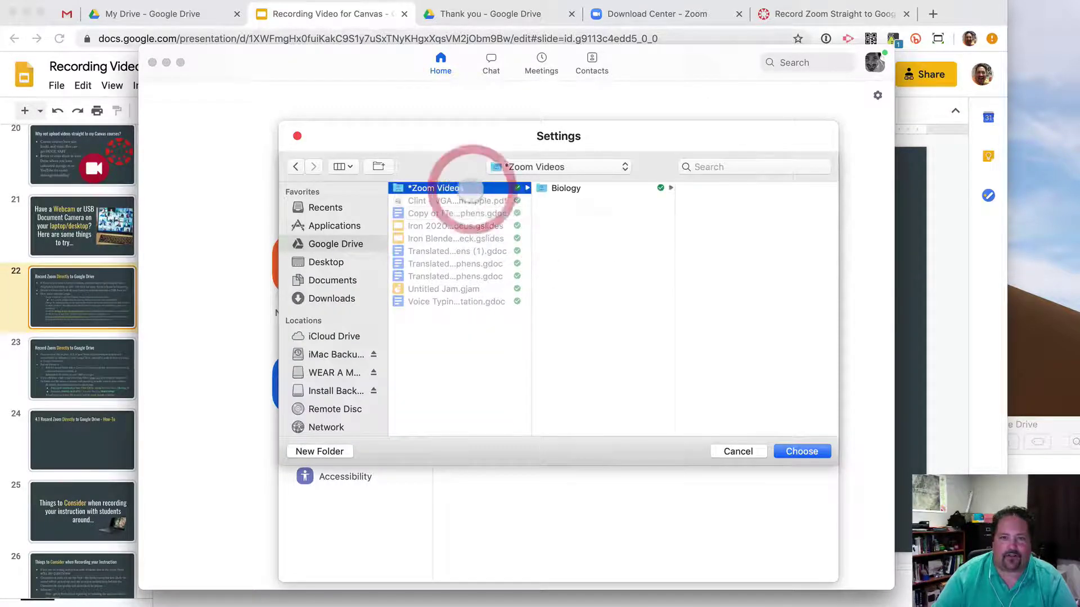
left_click(819, 453)
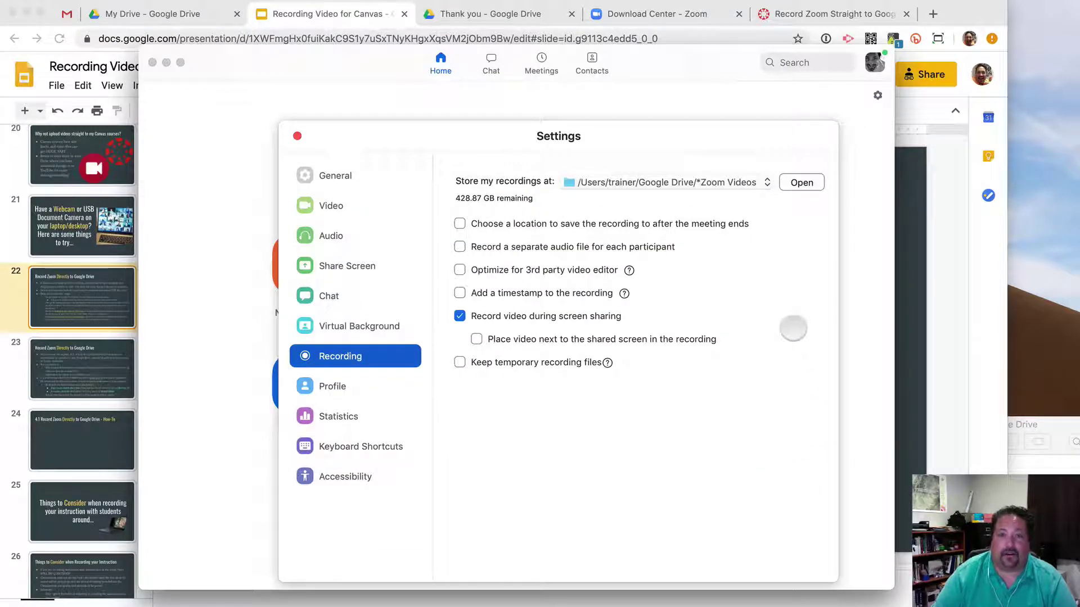
left_click(296, 135)
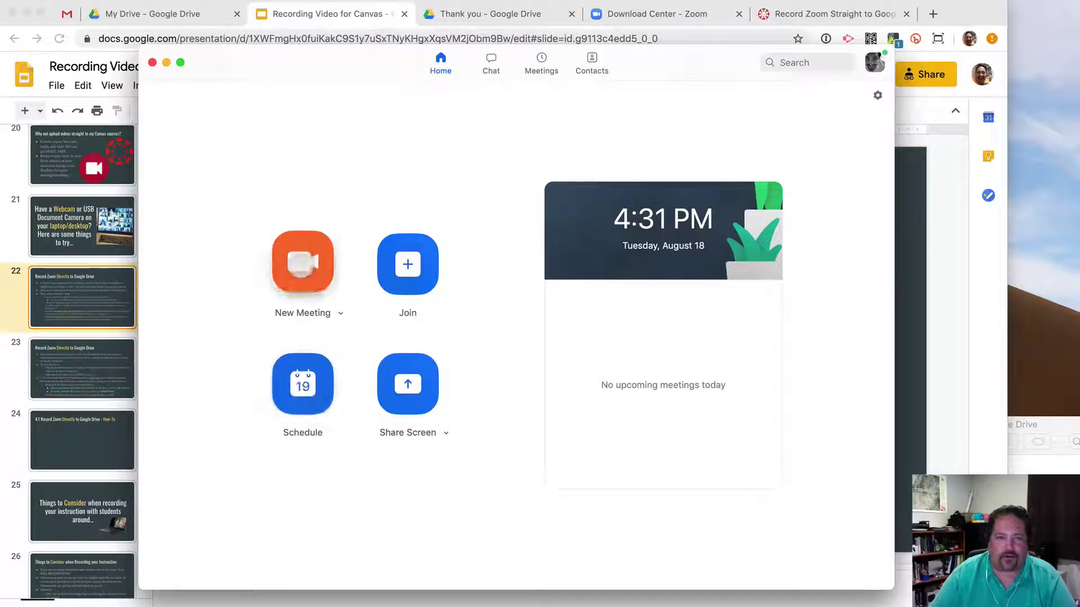
Start a new Zoom meeting and allow it to use the camera.
left_click(300, 267)
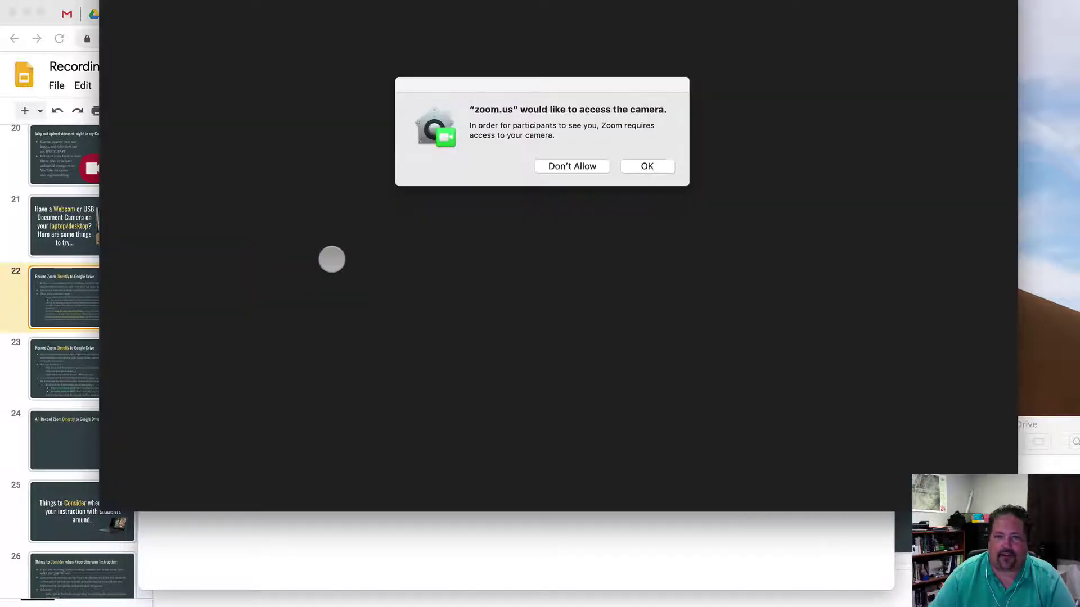
left_click(648, 164)
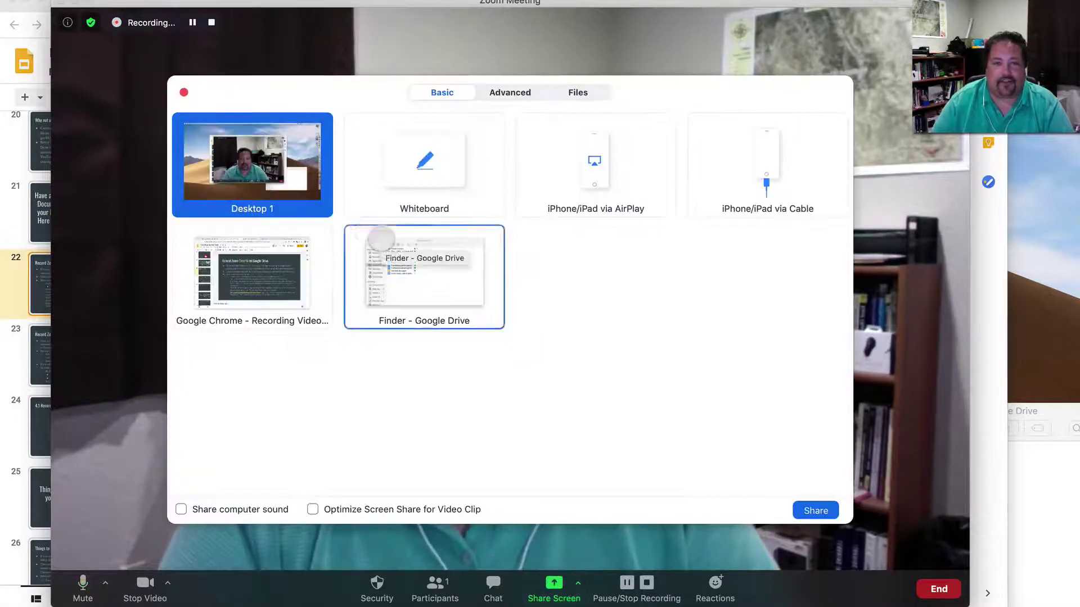
Share the Chrome window in Zoom and bring up slide 23 of the Slides presentation.
left_click(254, 270)
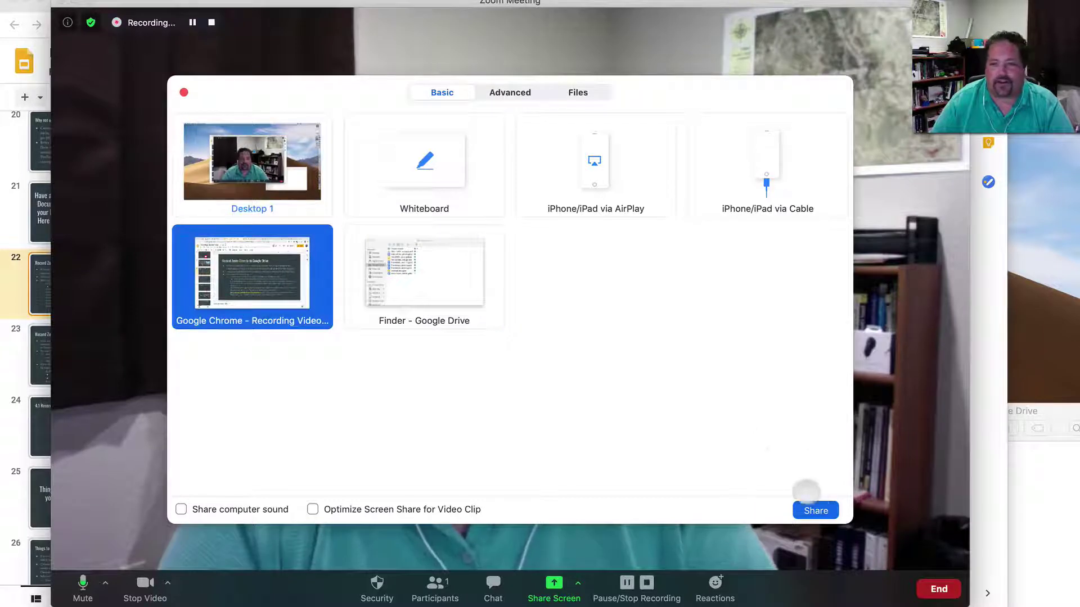
left_click(816, 510)
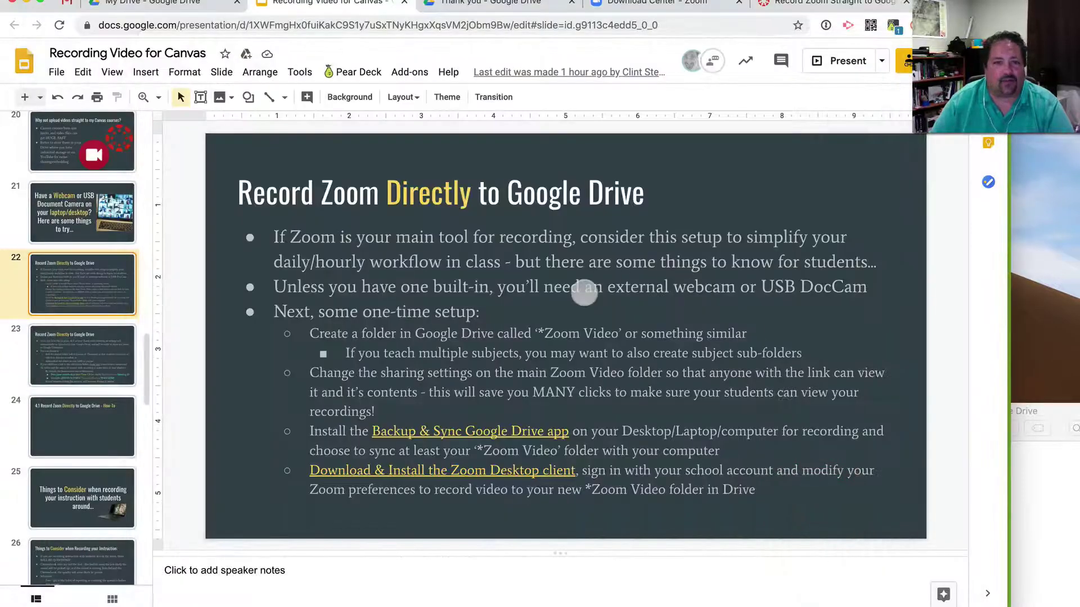
left_click(489, 5)
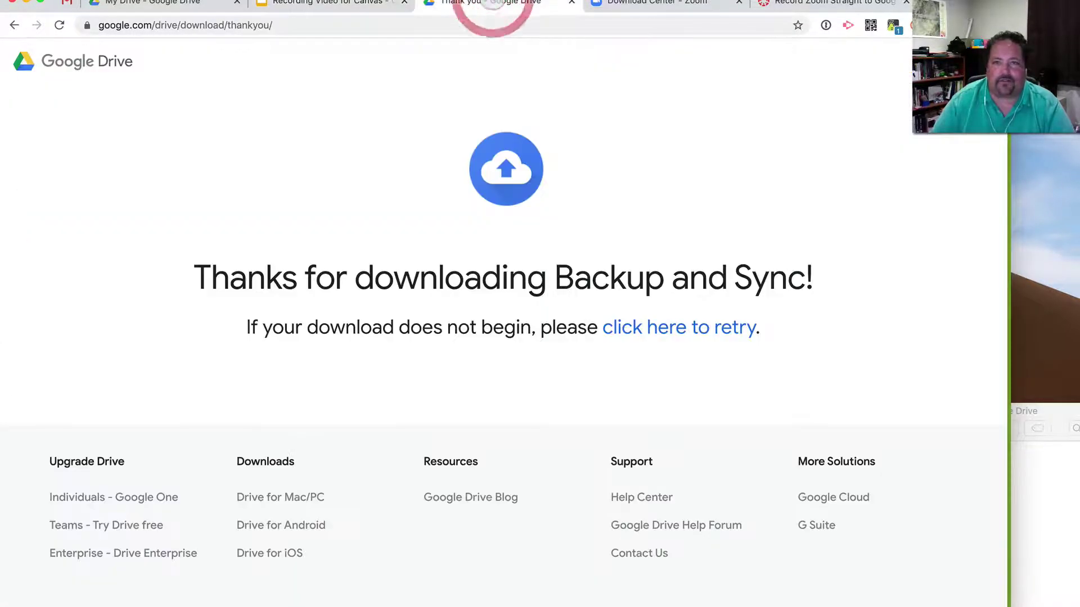
left_click(677, 10)
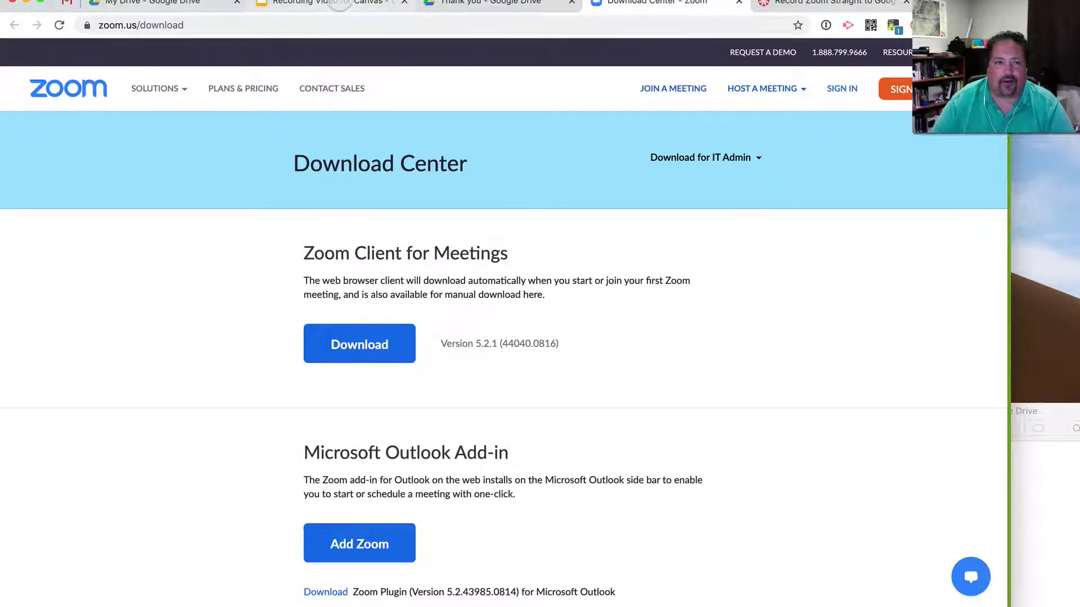
left_click(337, 4)
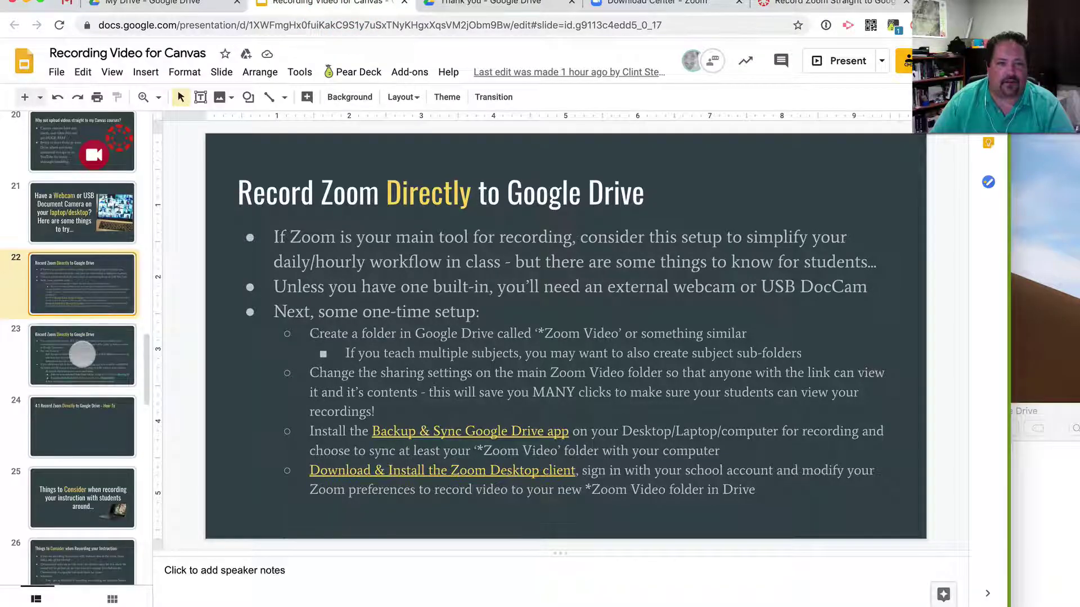
left_click(79, 346)
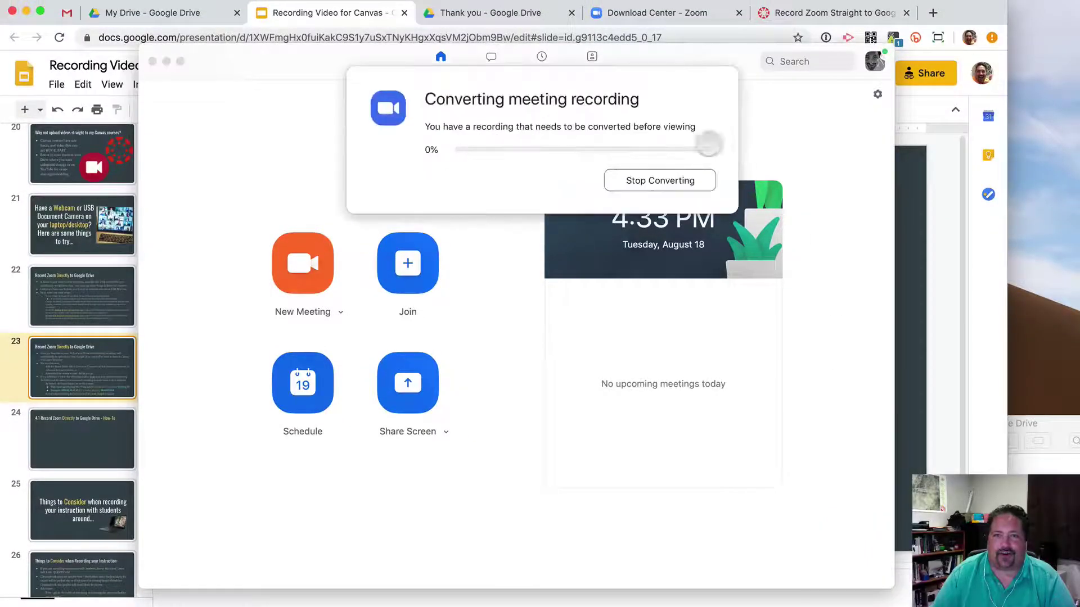
Centre the conversion box and Finder window, widen the column, and begin renaming the dated recording folder.
left_click_drag(660, 74, 613, 233)
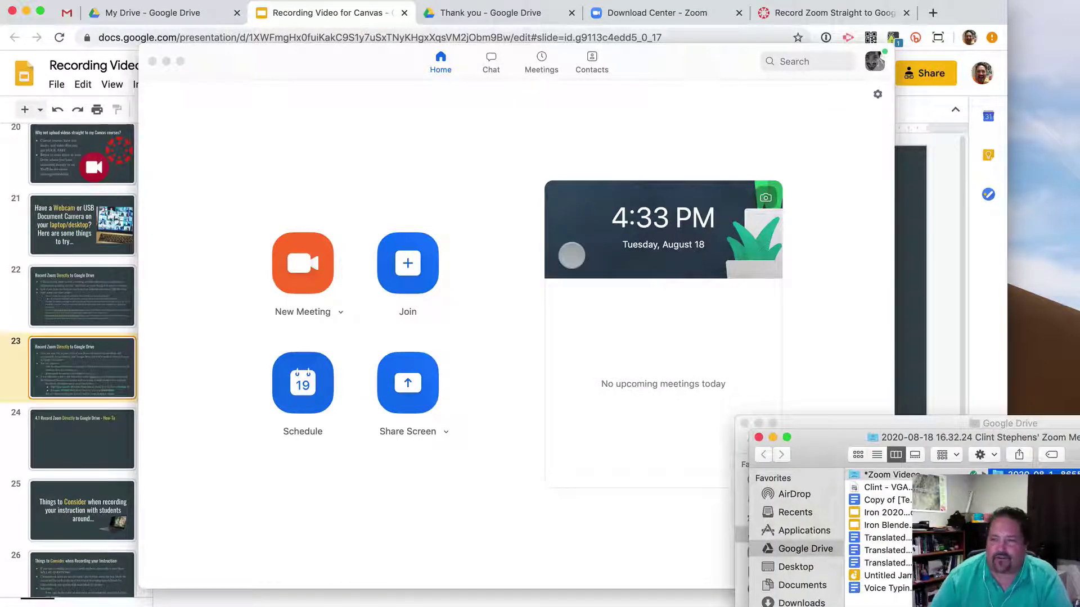
left_click_drag(1071, 439, 522, 152)
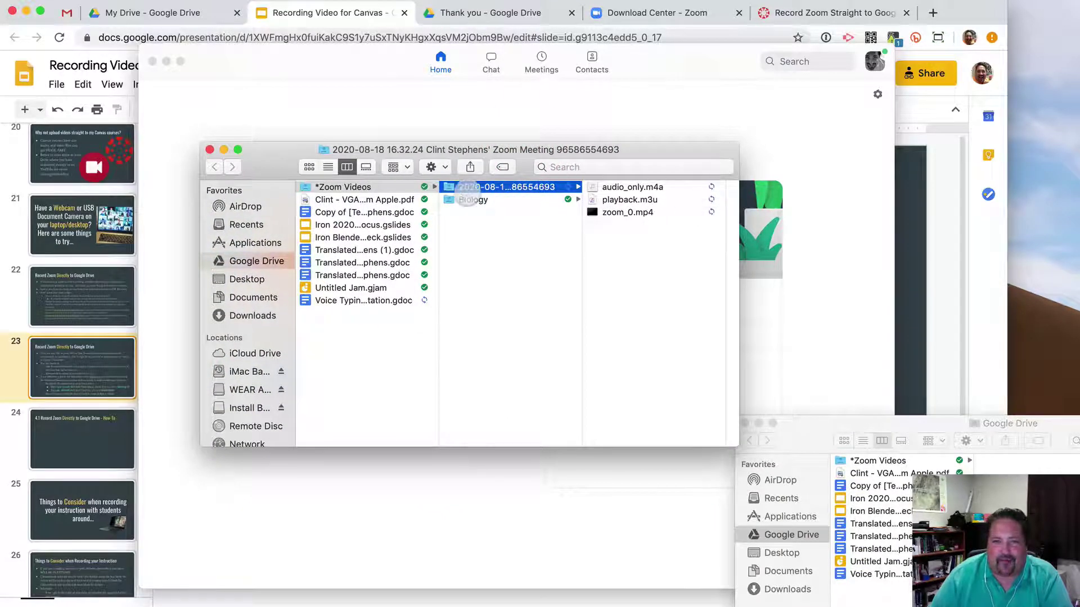
left_click_drag(581, 250, 654, 254)
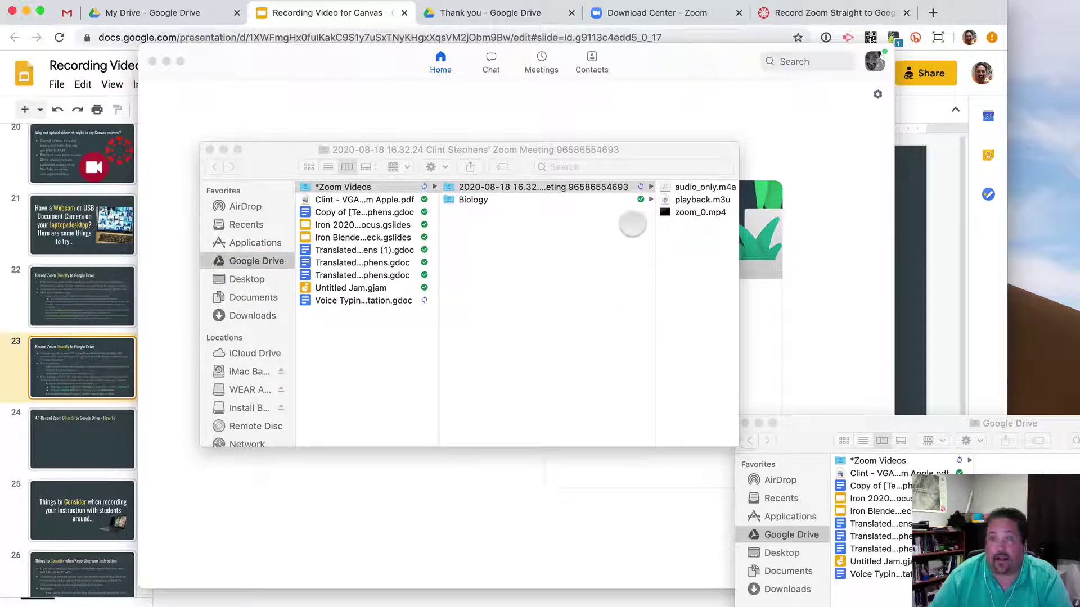
left_click(537, 187)
left_click(531, 187)
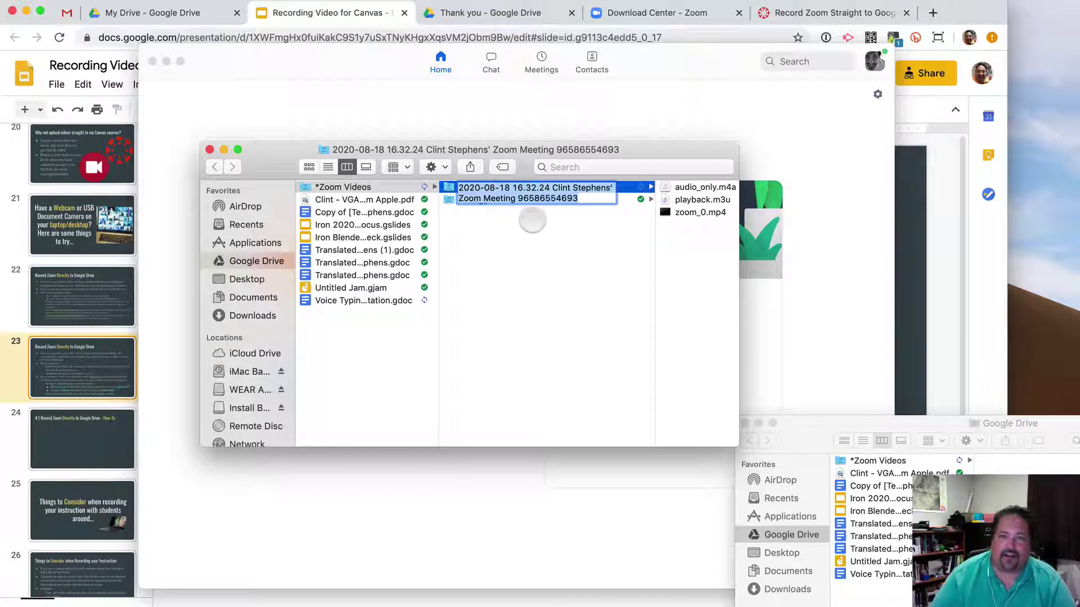
Replace the time and meeting part of the folder name with 'Thursday Meeting Week 1'.
left_click(529, 188)
left_click_drag(512, 188, 637, 234)
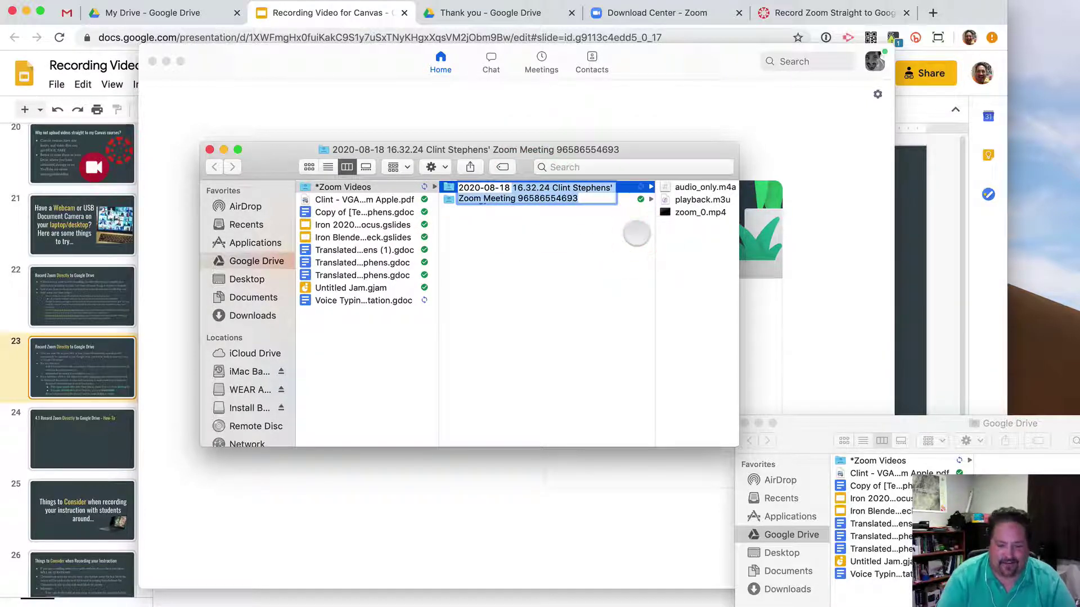
type("Thur")
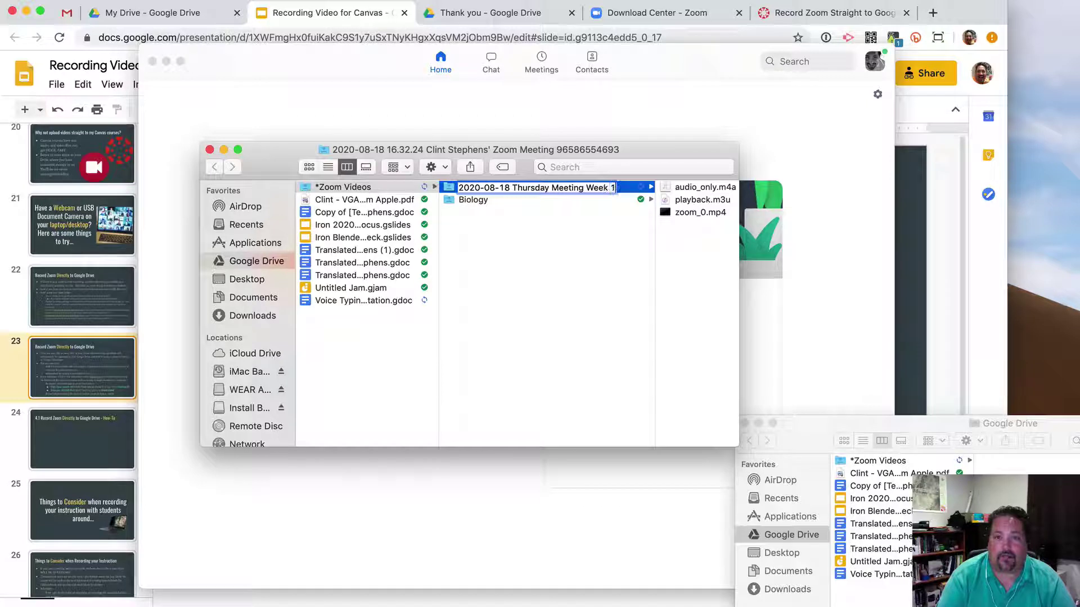
type("sday Meeting Week 1")
key("Return")
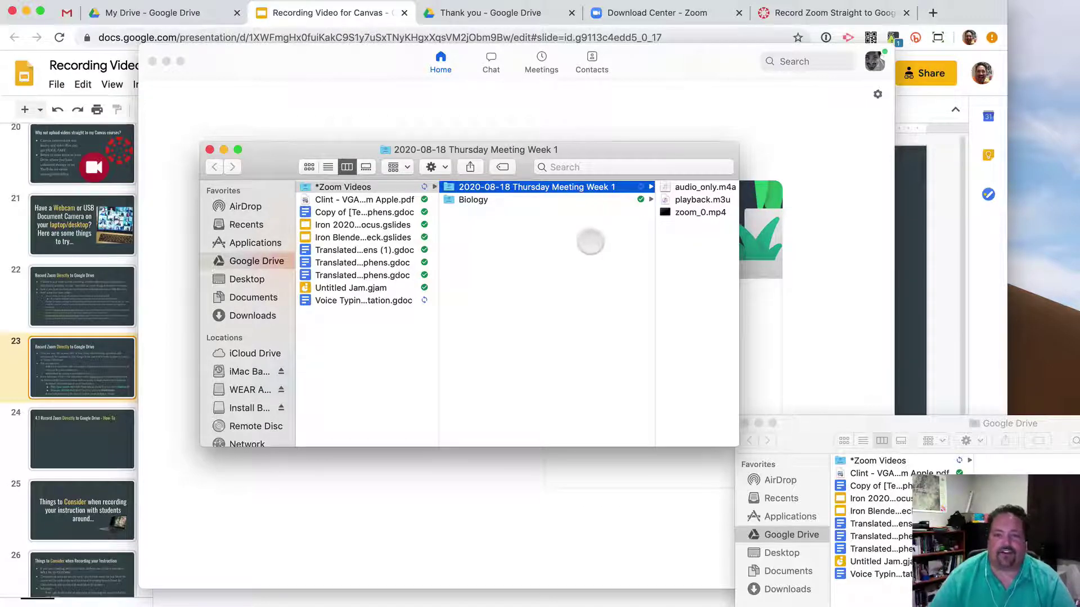
Preview zoom_0.mp4 inside the renamed folder, then step back to *Zoom Videos.
scroll(701, 214, "right", 2)
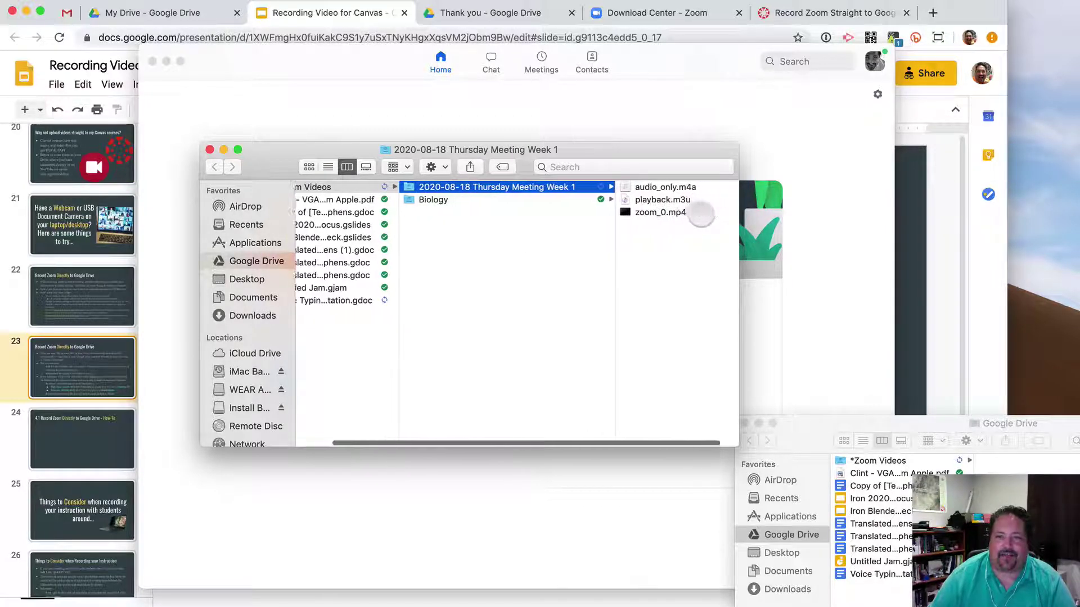
scroll(701, 214, "right", 1)
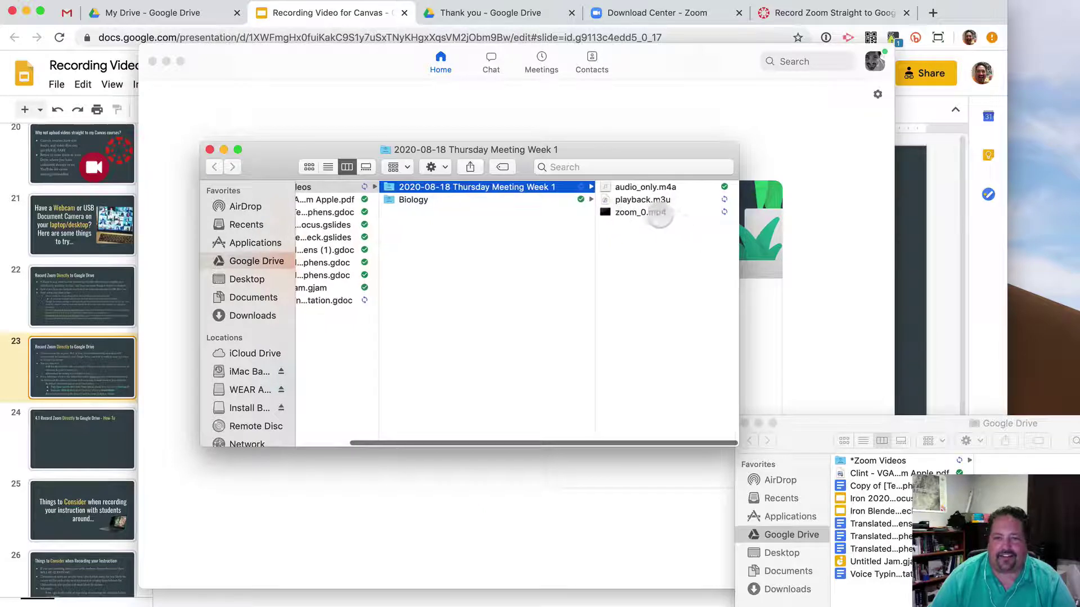
left_click(647, 212)
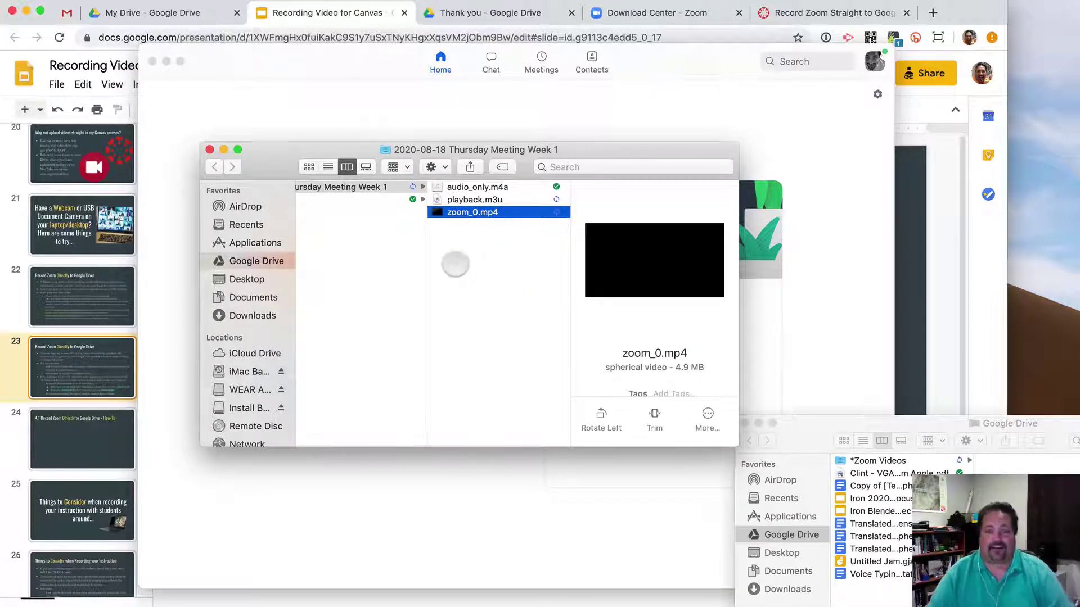
scroll(456, 265, "left", 5)
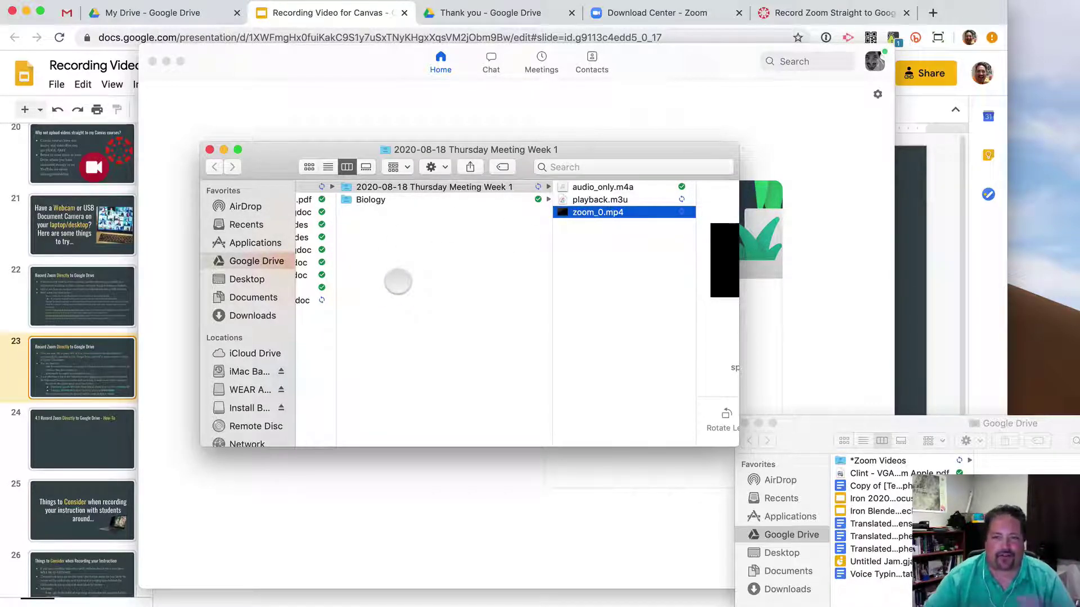
left_click(473, 253)
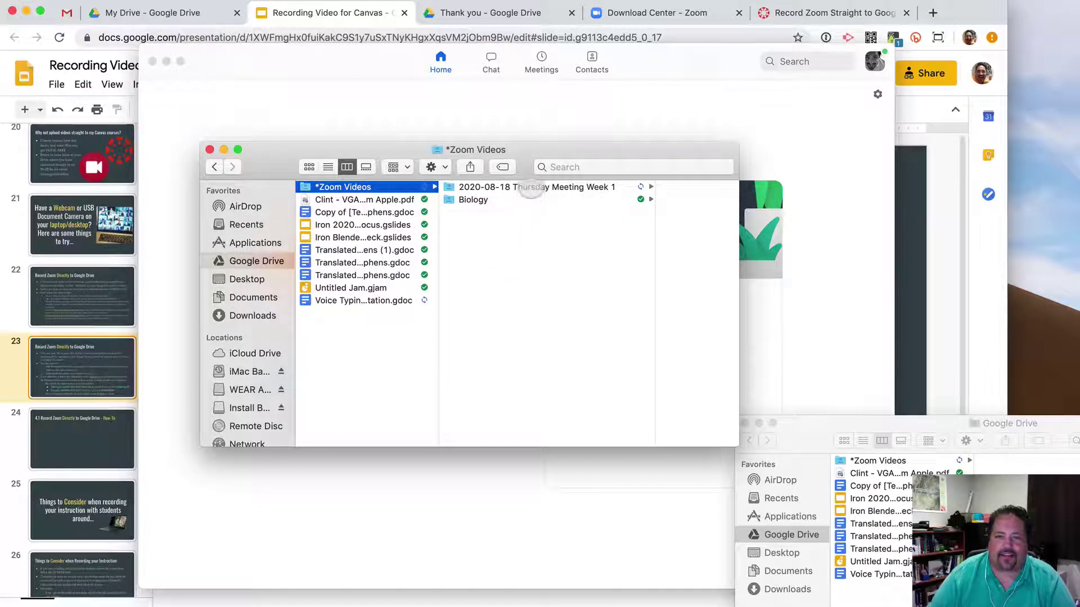
left_click(530, 188)
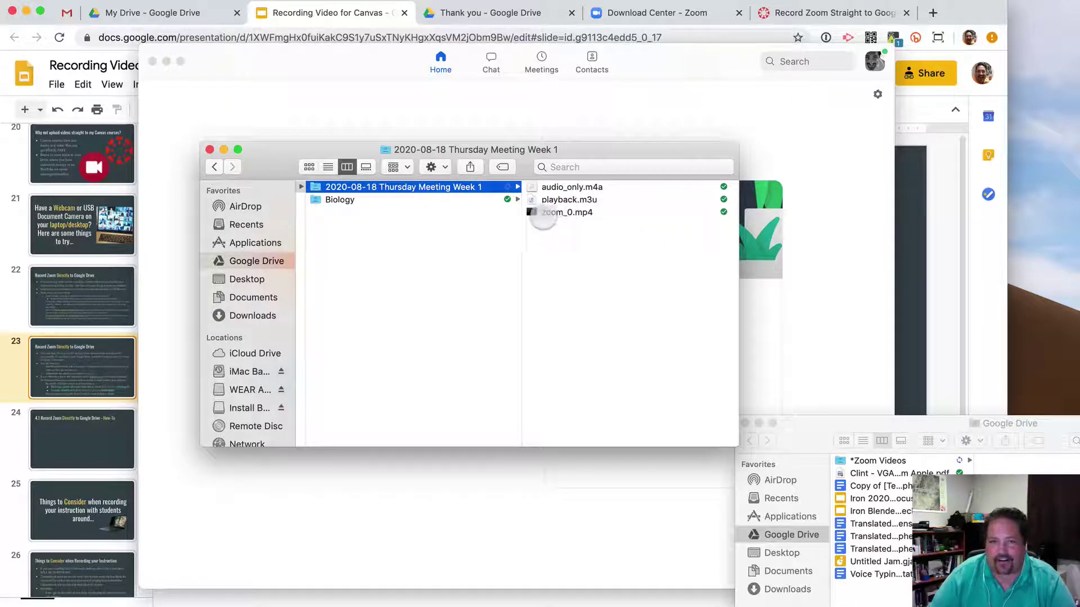
left_click(460, 325)
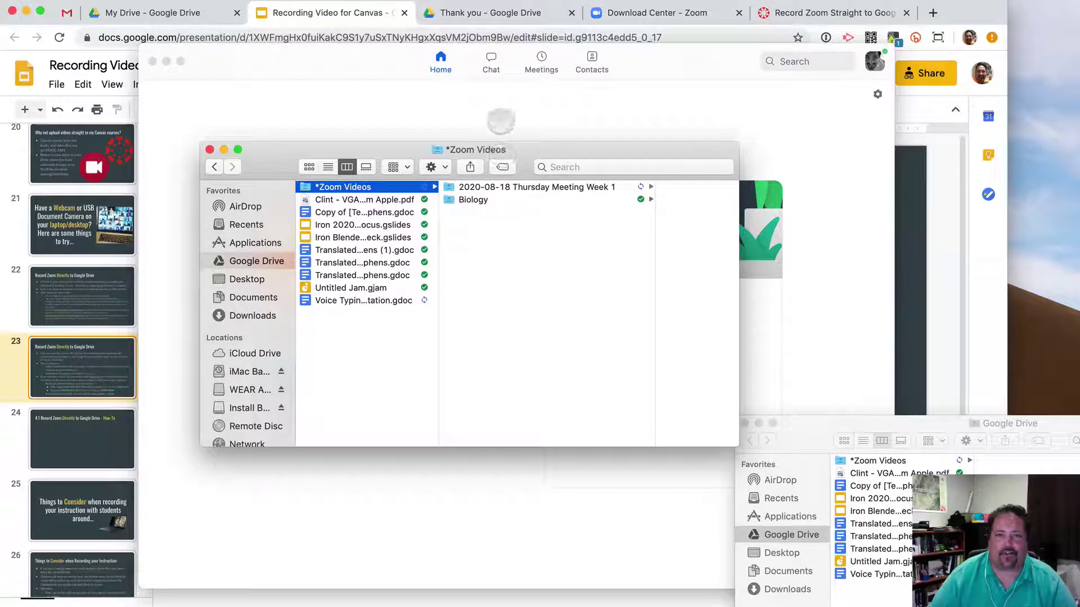
Bring the Google Slides presentation on slide 23 back to the front.
left_click(915, 188)
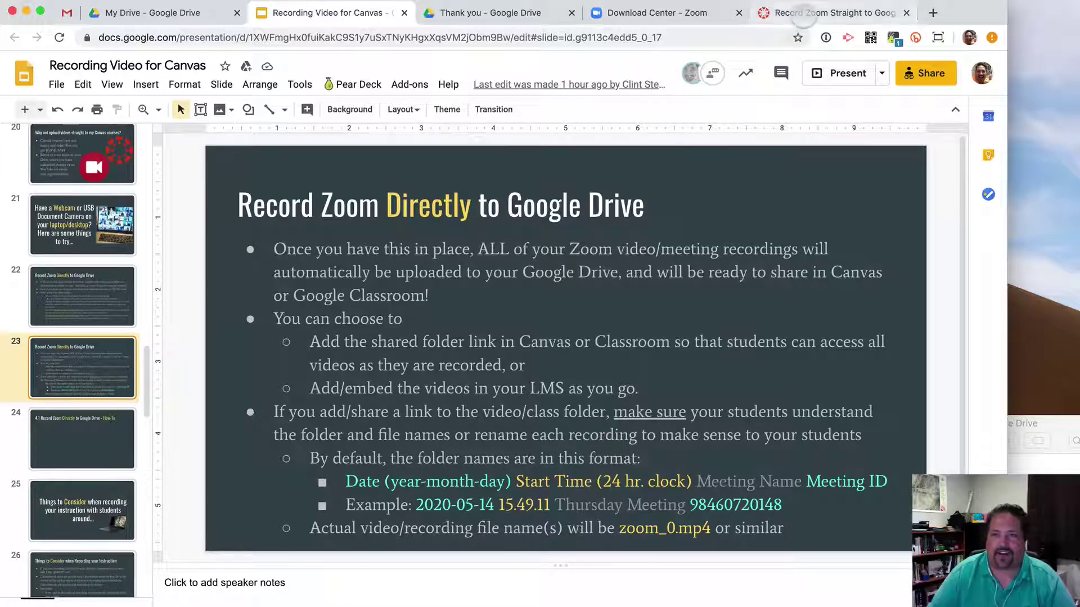
Switch to the Canvas recording page and open it for editing.
left_click(802, 16)
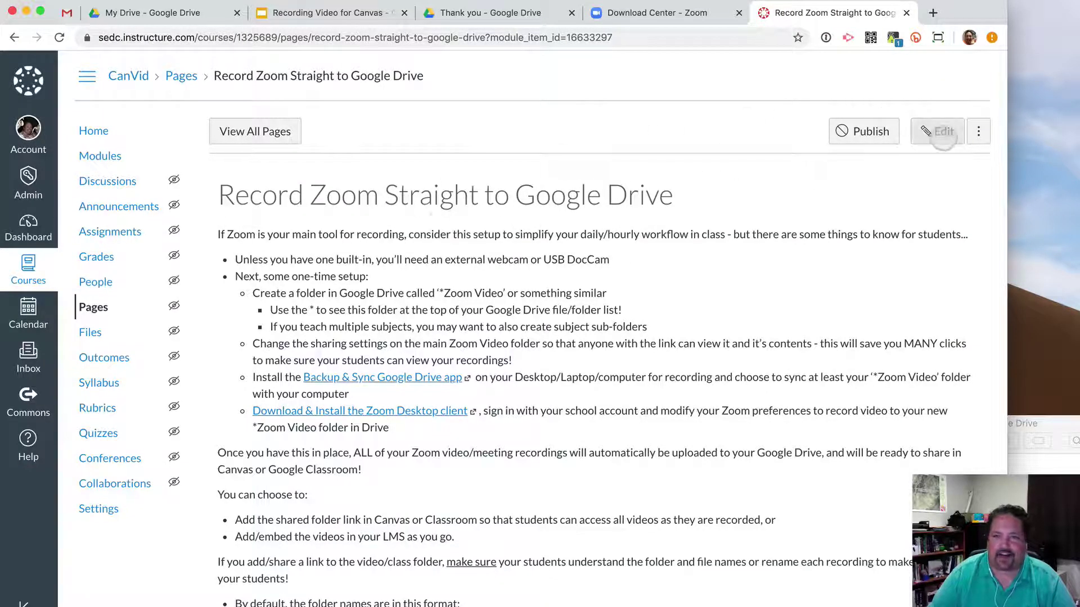
left_click(943, 137)
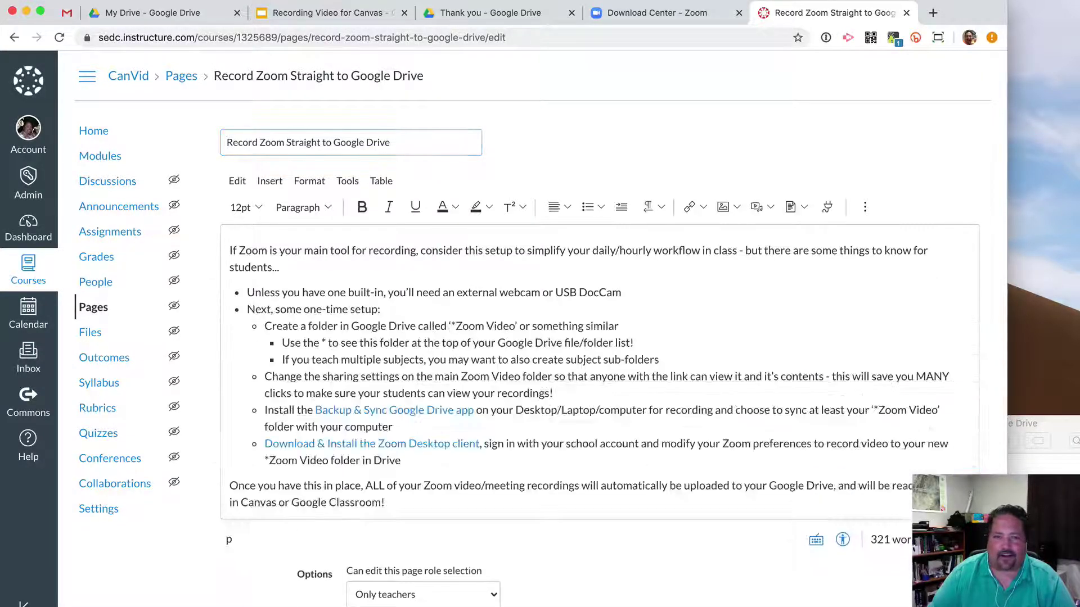
scroll(680, 367, "down", 10)
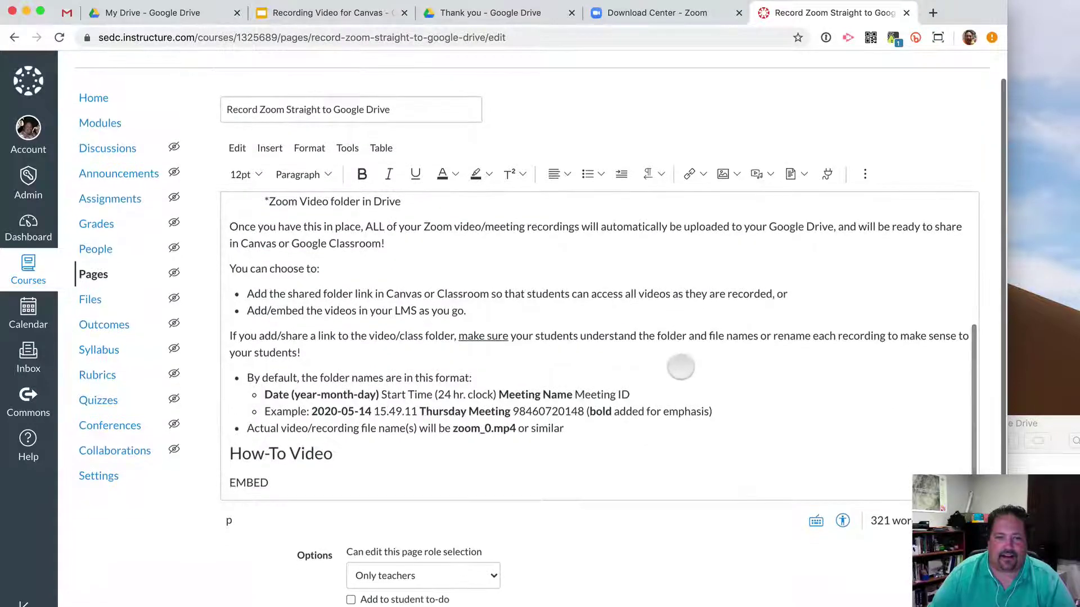
Type 'Click here to view all of my Zoom videos!' under the How-To Video heading and select it.
left_click(344, 453)
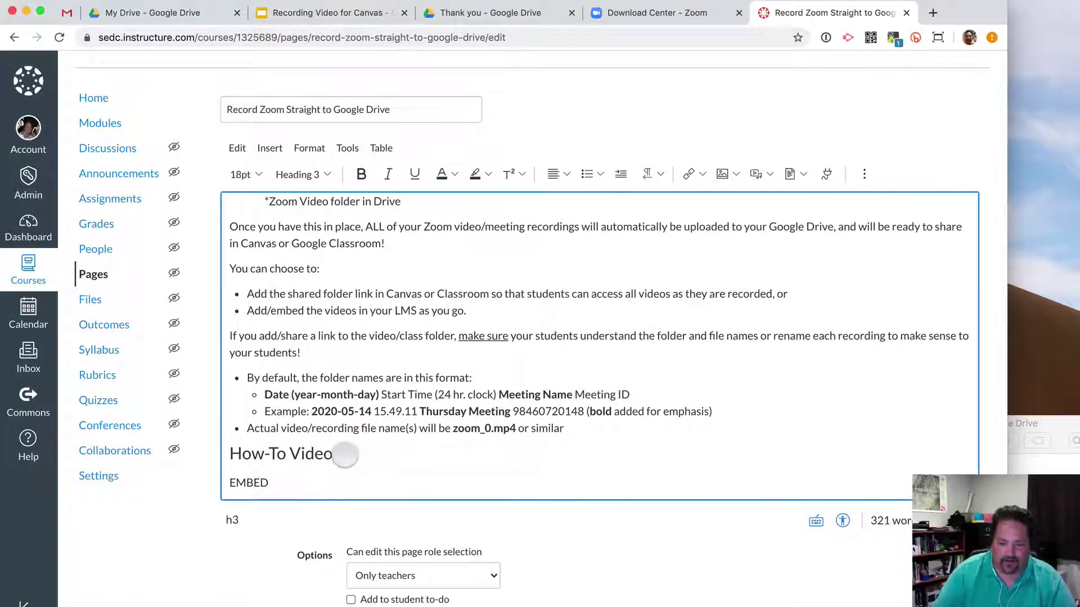
key("super+Up")
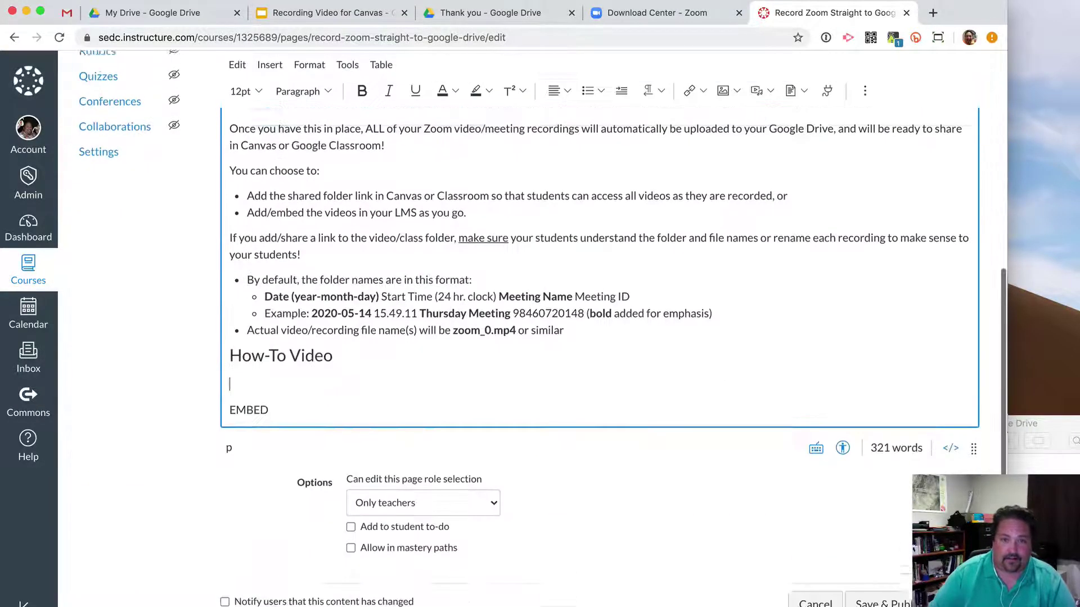
type("Click here to view al")
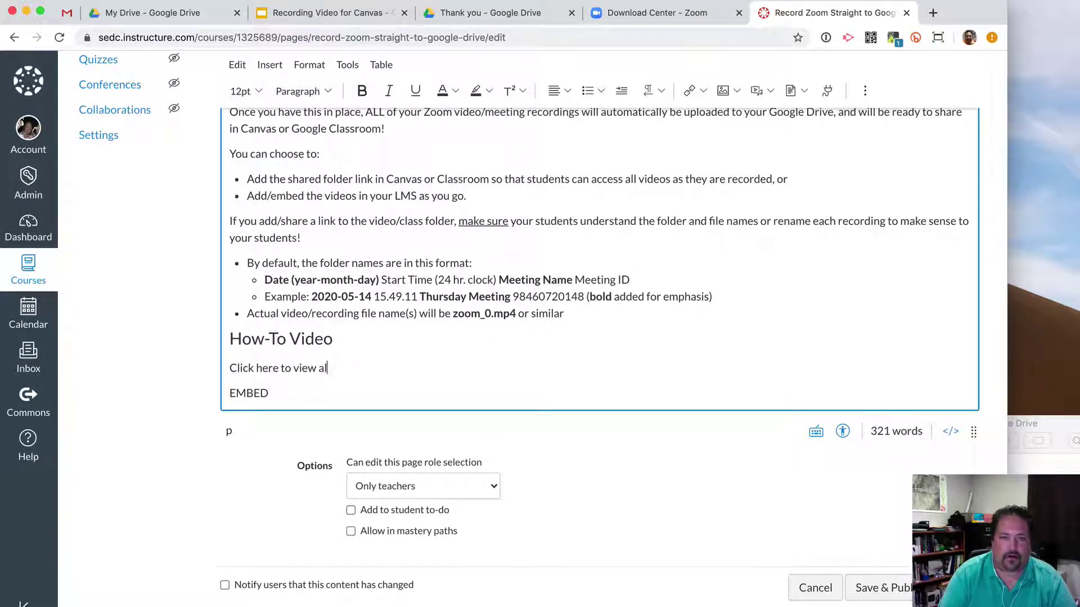
type("l of my Zoom ")
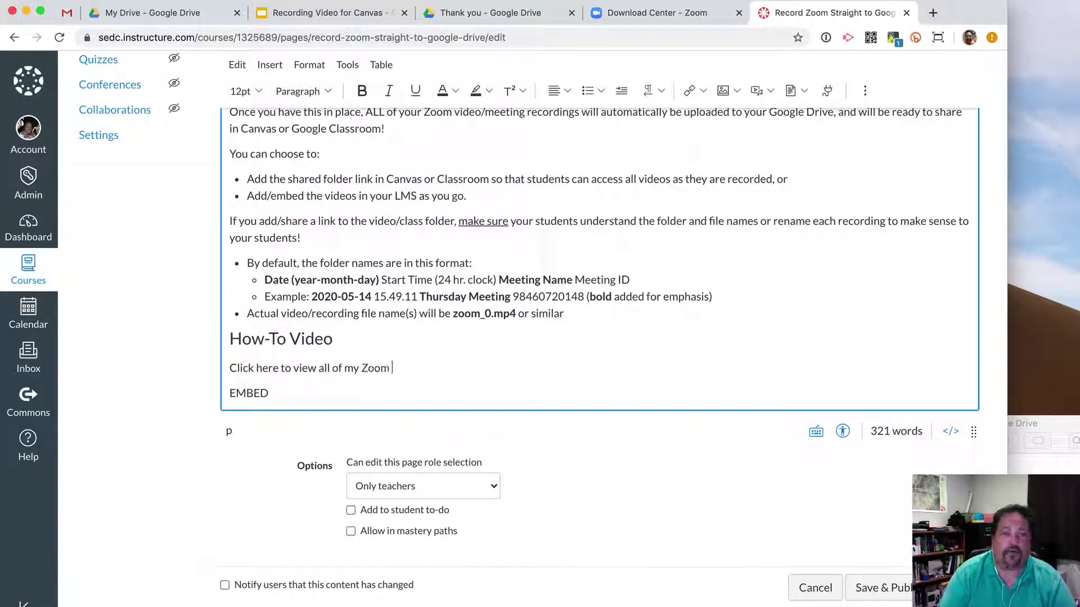
type("videos!")
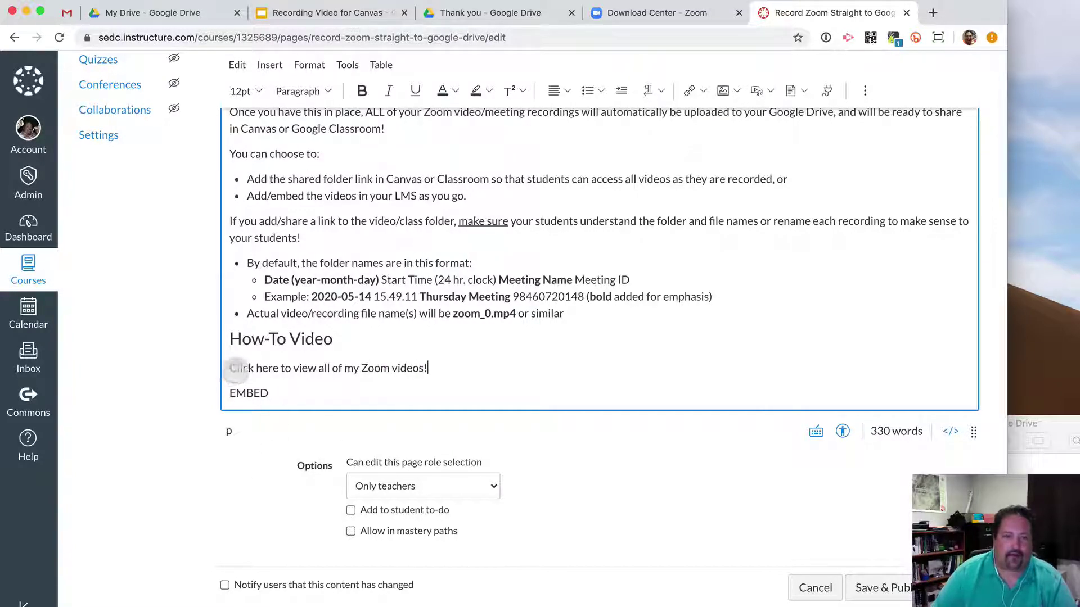
left_click_drag(235, 368, 413, 365)
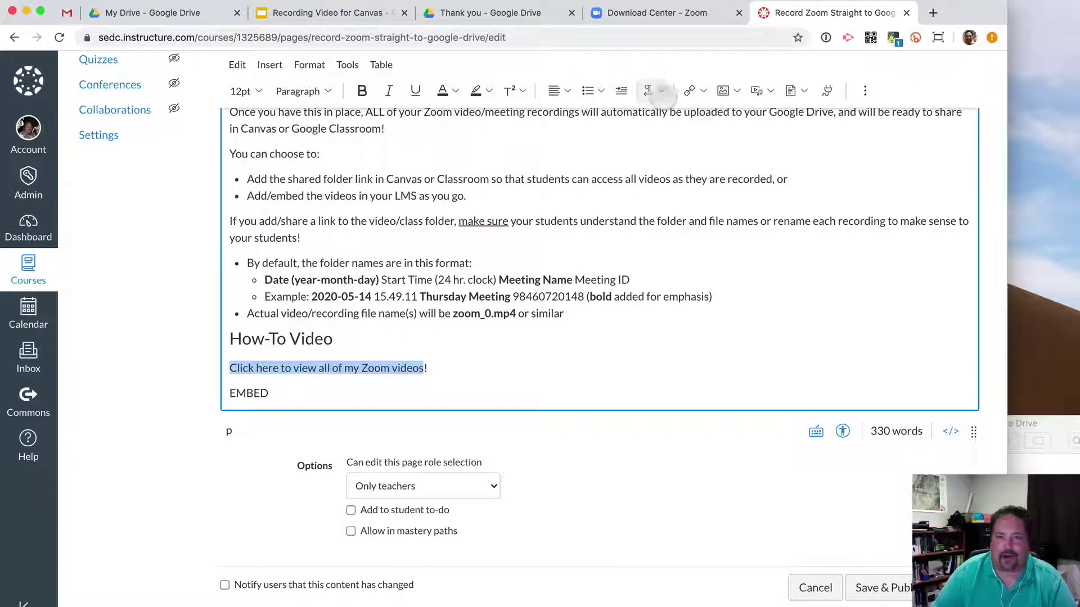
left_click(696, 91)
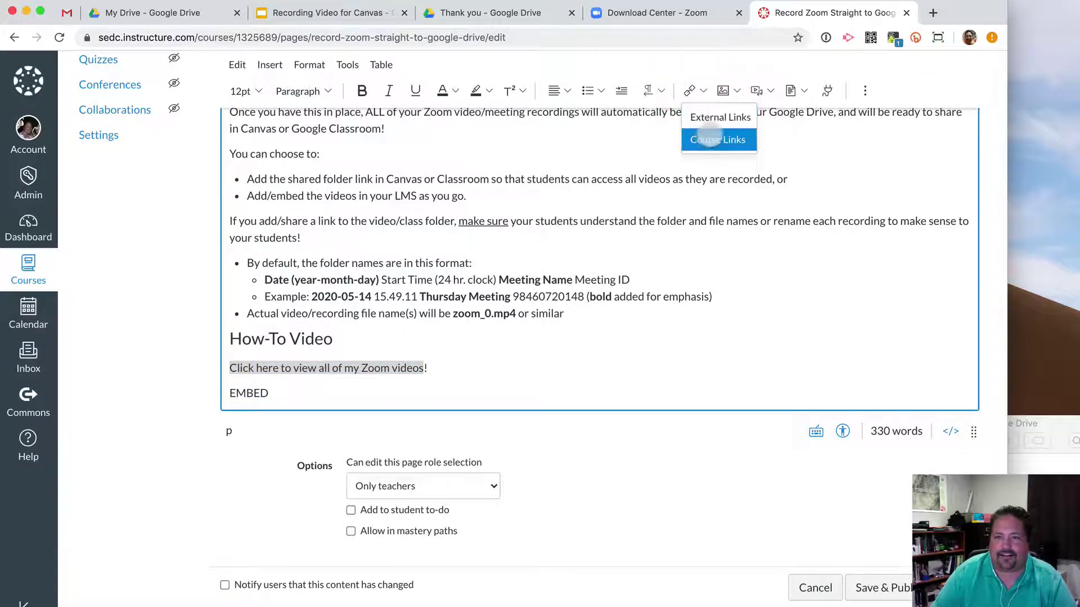
Make the sentence an external link to the pasted Drive folder URL and Save & Publish.
left_click(721, 117)
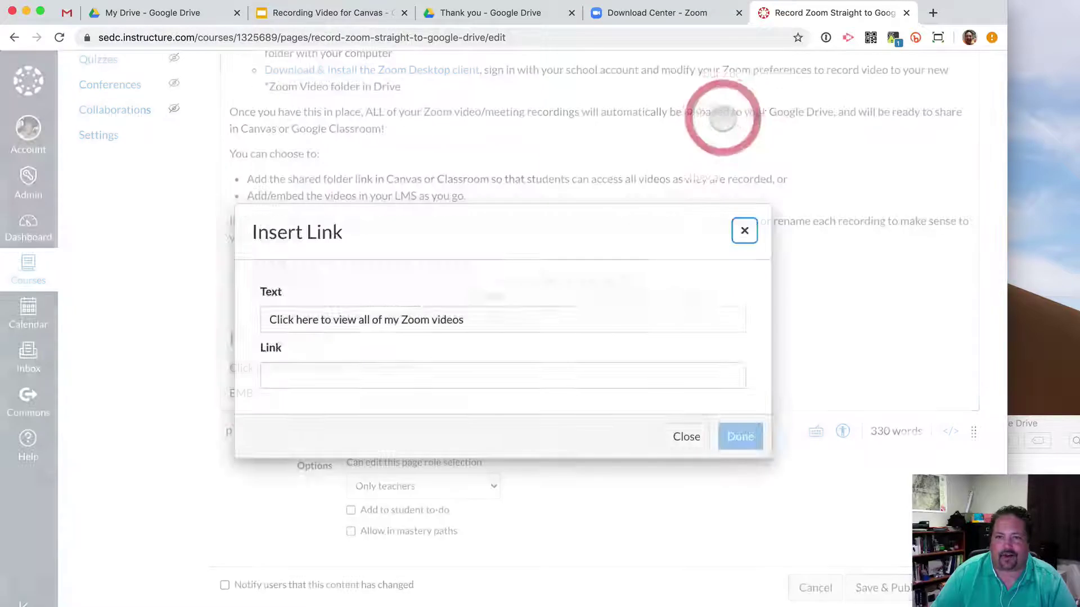
left_click(318, 378)
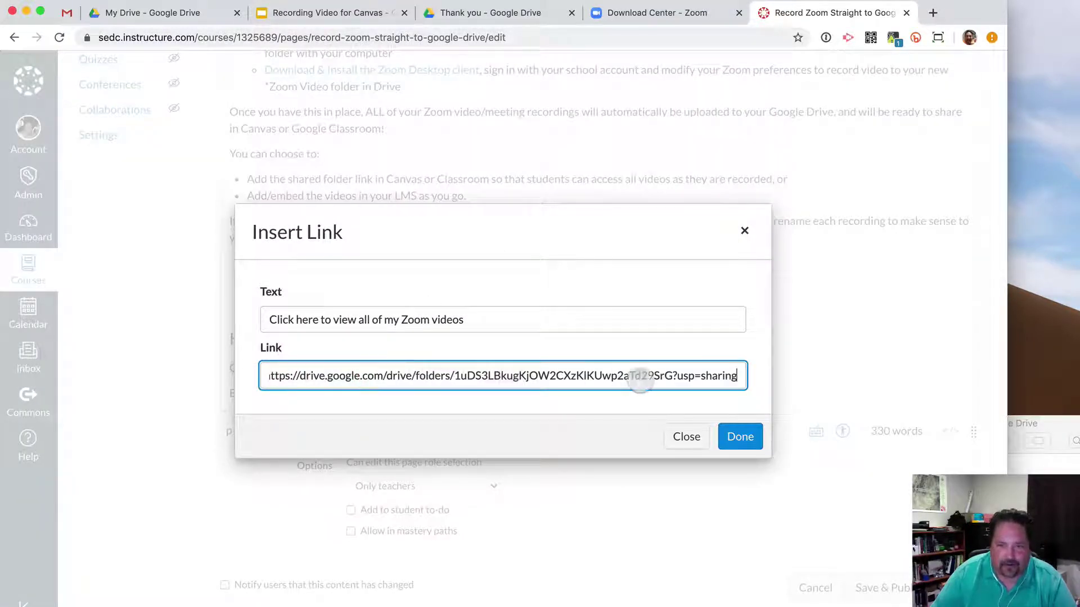
left_click(743, 436)
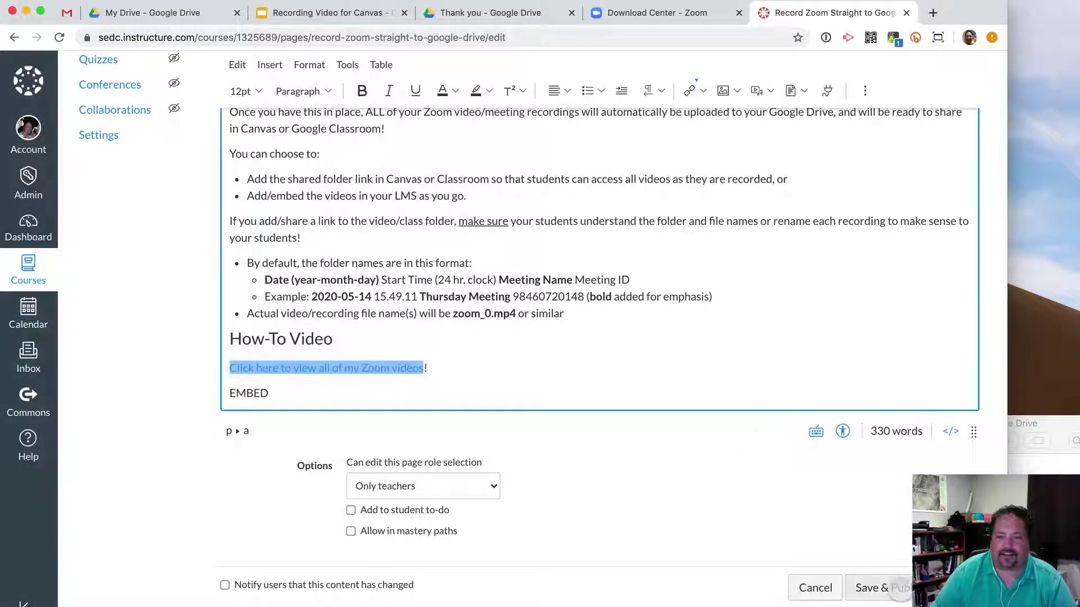
left_click(898, 587)
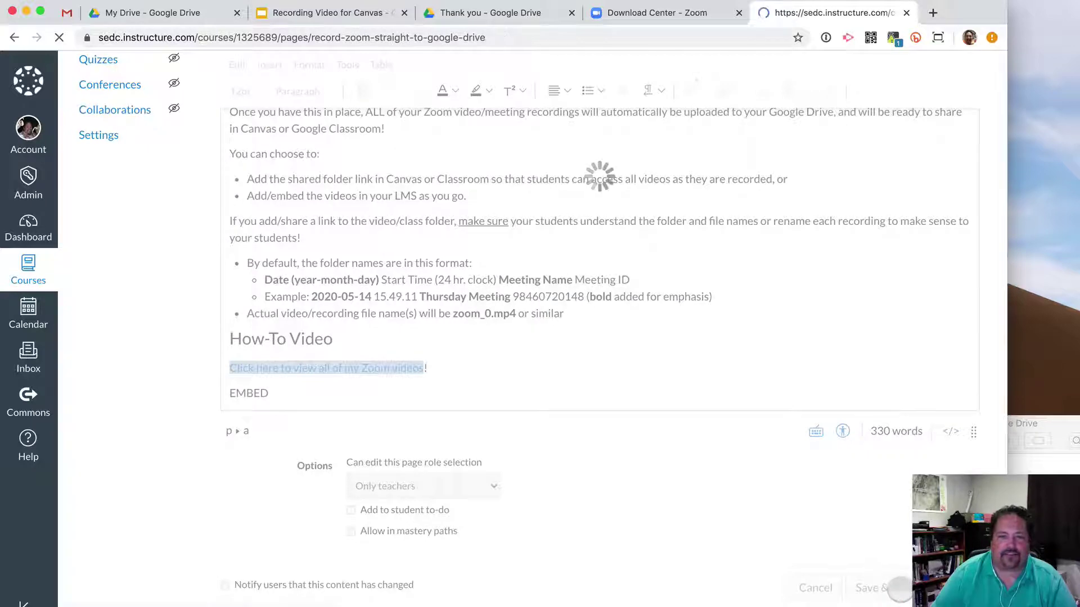
scroll(714, 435, "down", 3)
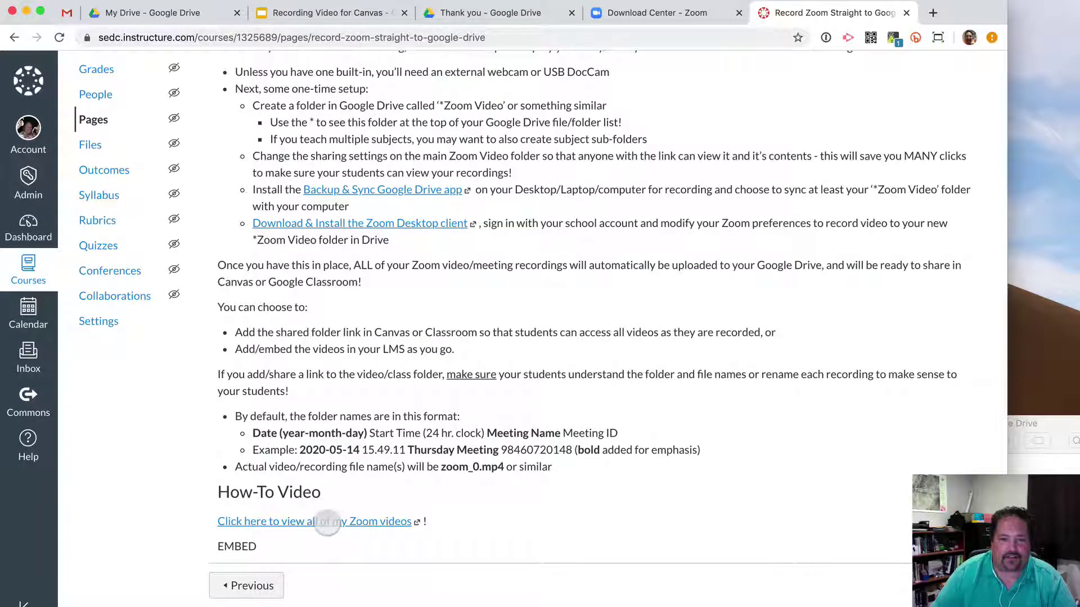
Follow the link into Drive, open the meeting folder, play zoom_0.mp4, then return to Canvas.
left_click(328, 523)
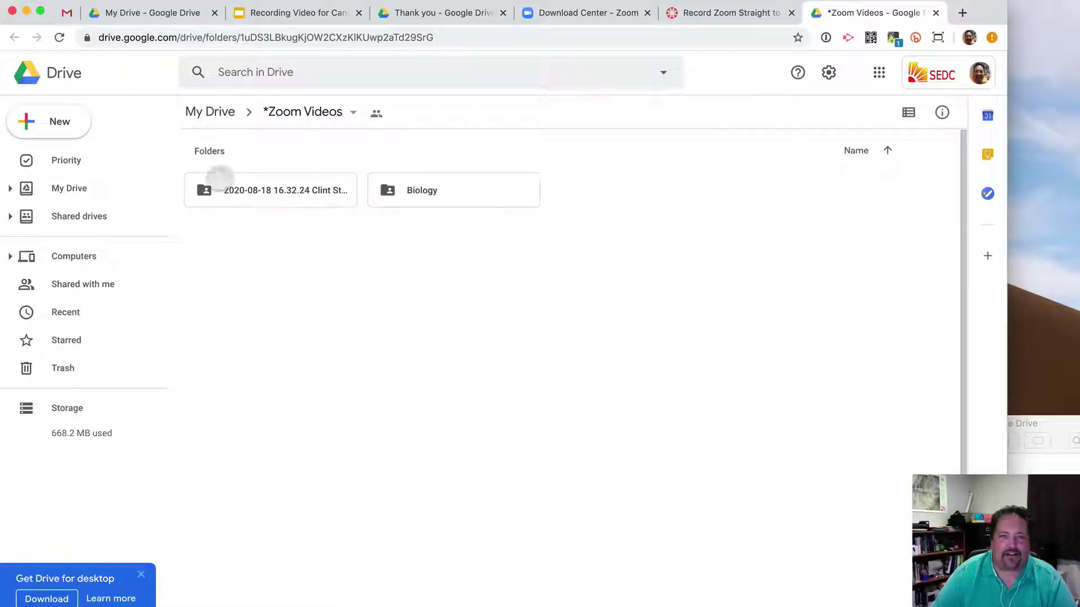
double_click(251, 194)
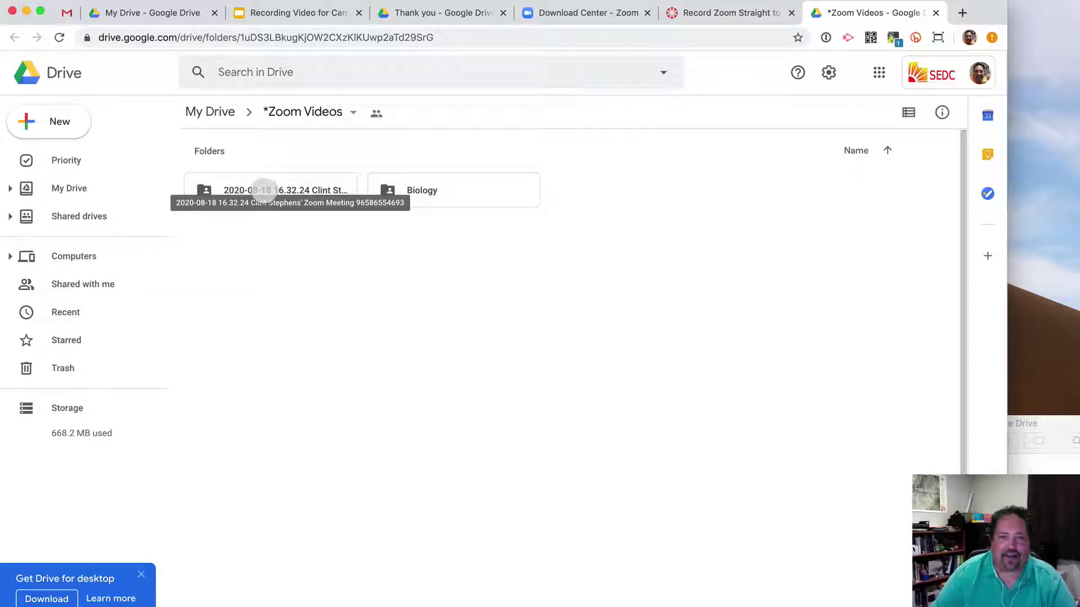
double_click(263, 192)
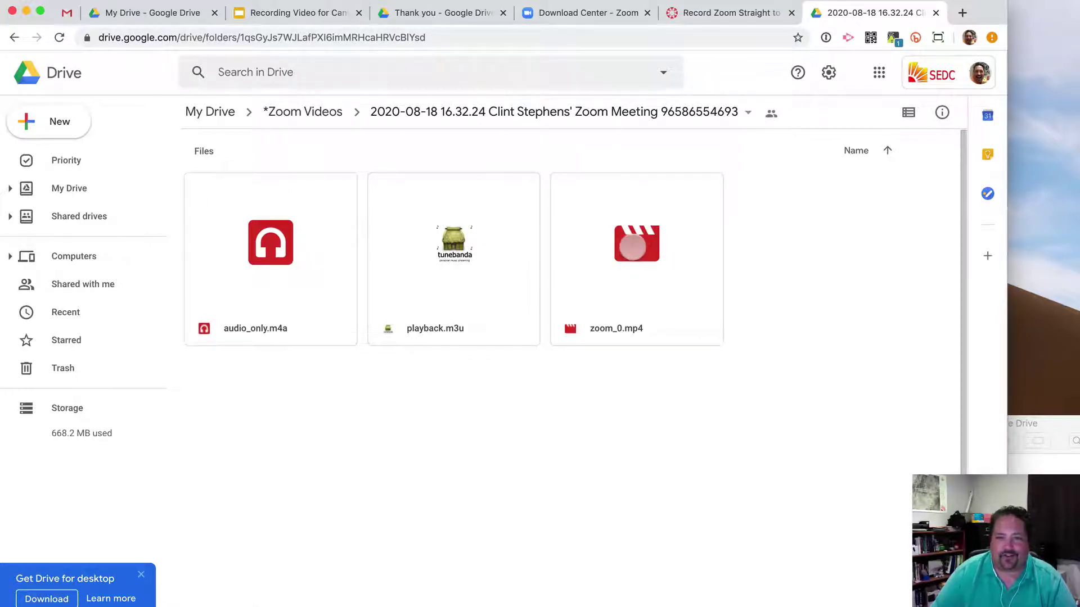
double_click(633, 247)
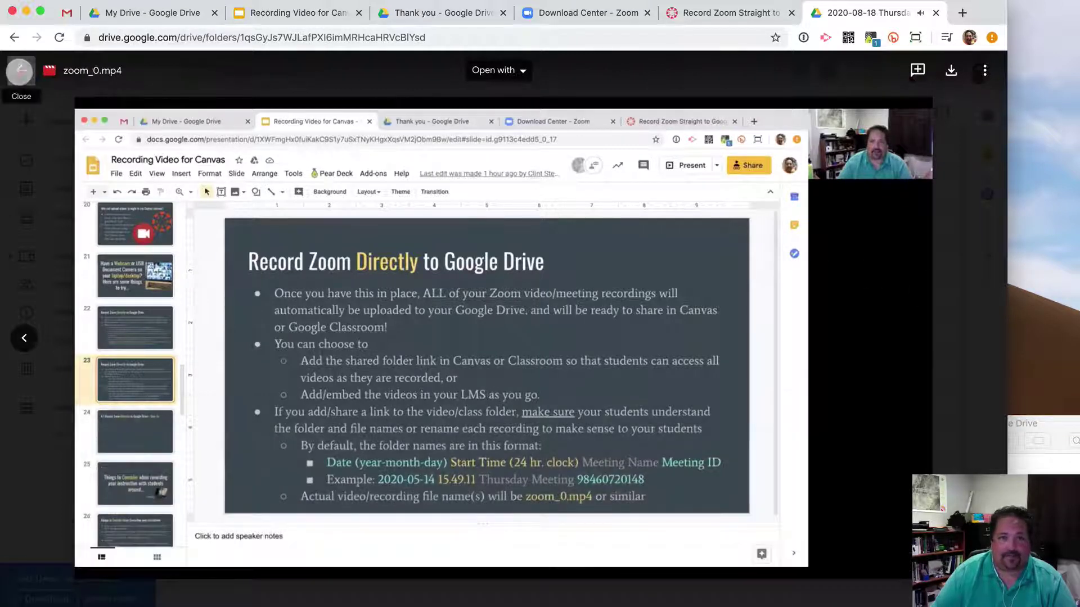
left_click(20, 70)
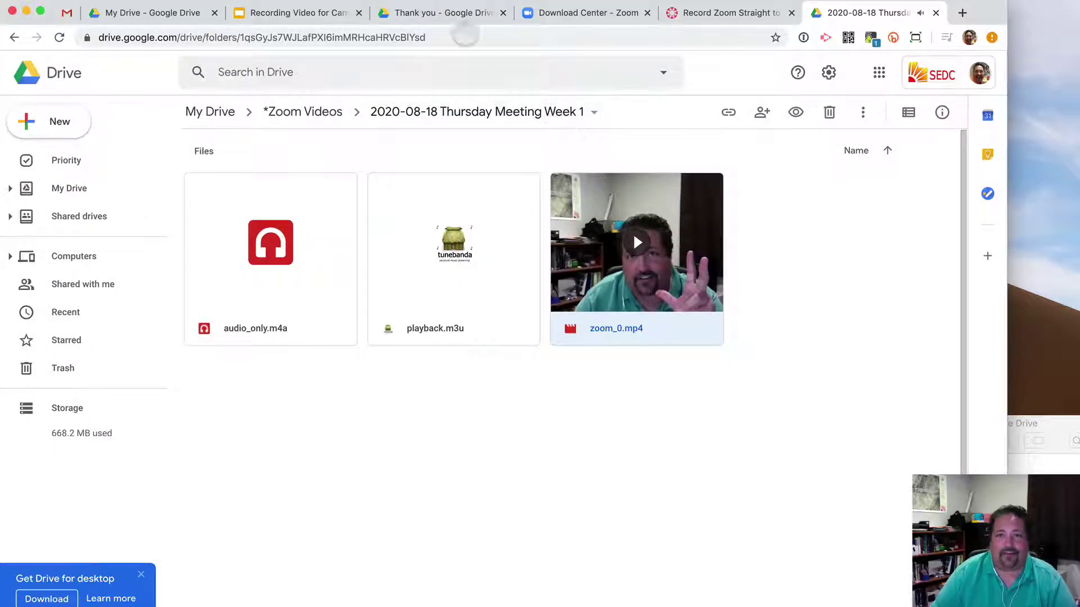
left_click(720, 14)
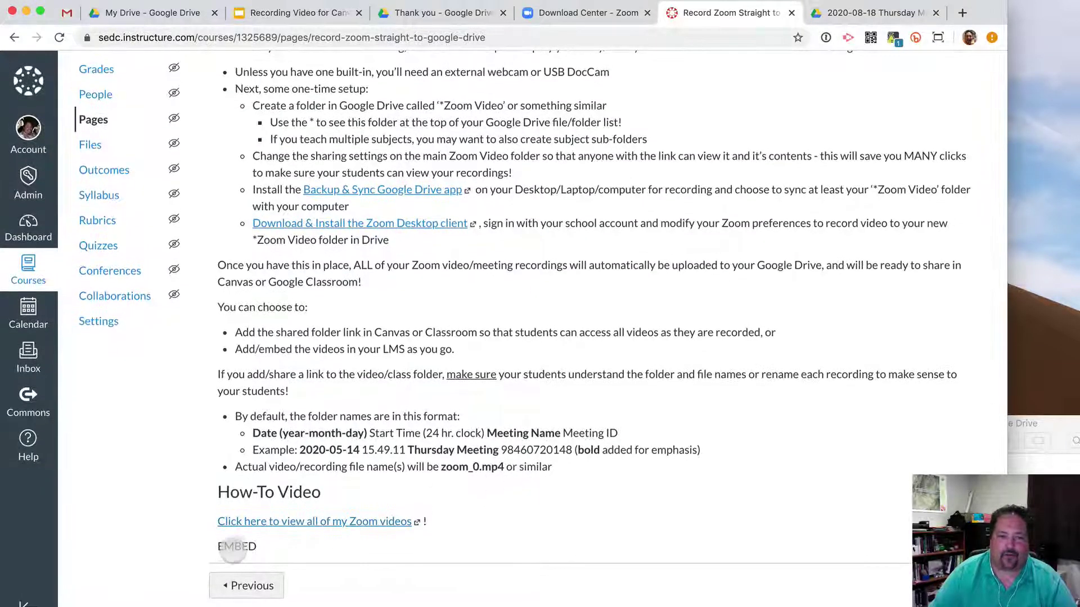
Reopen the Canvas page for editing, declining the auto-saved version, and enlarge the editor.
scroll(855, 186, "up", 5)
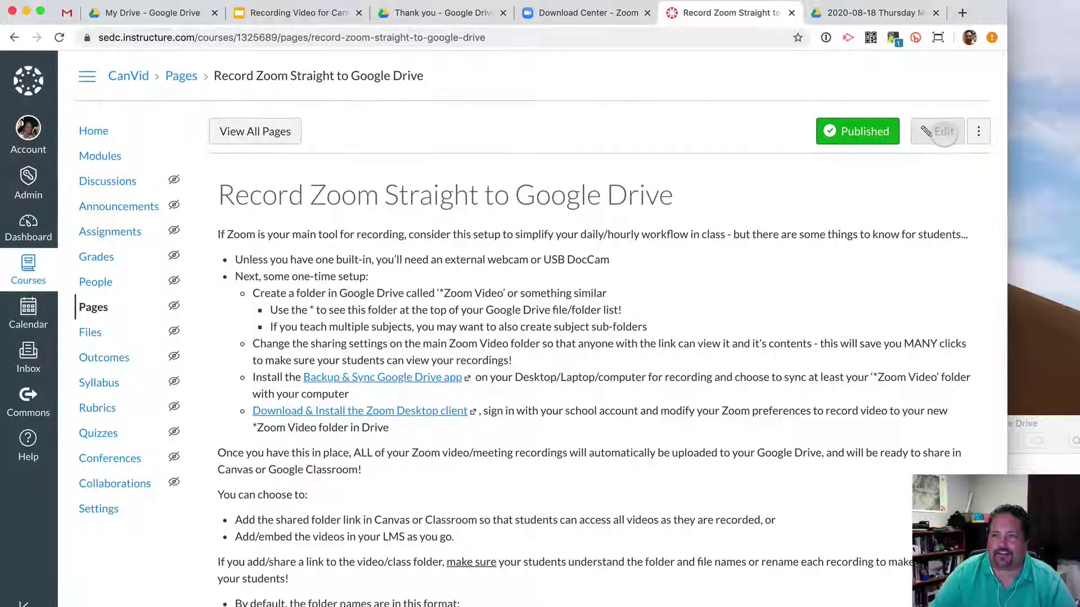
left_click(942, 132)
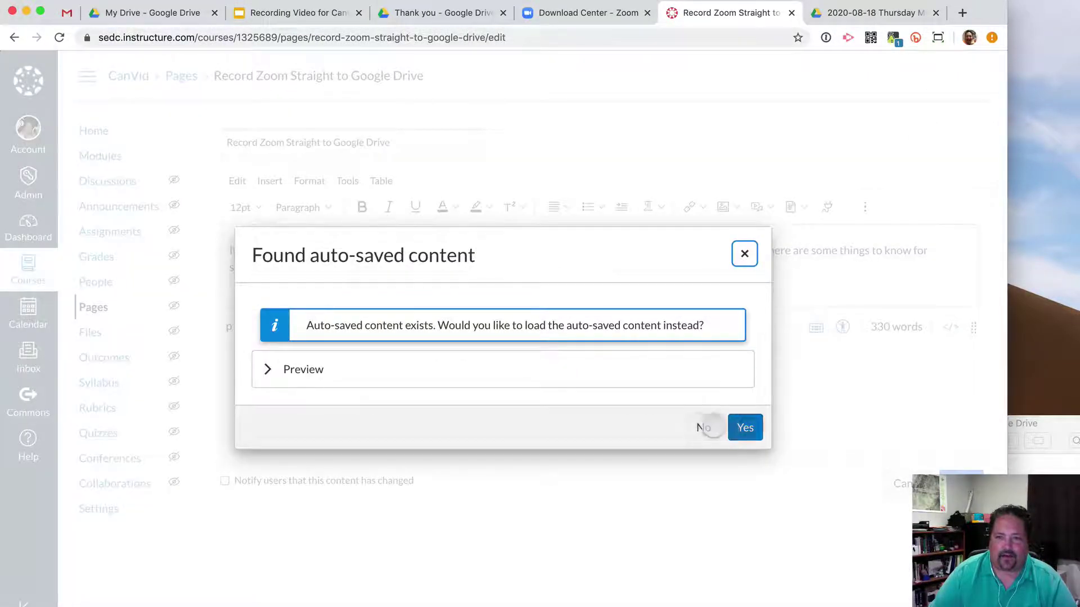
left_click(702, 428)
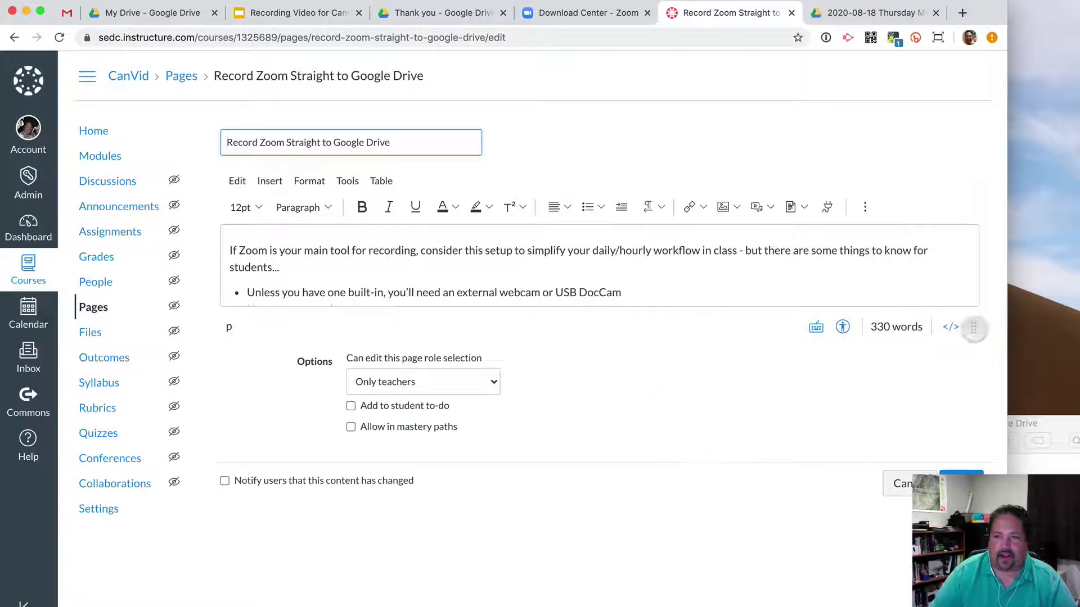
left_click_drag(974, 327, 973, 542)
scroll(814, 450, "down", 7)
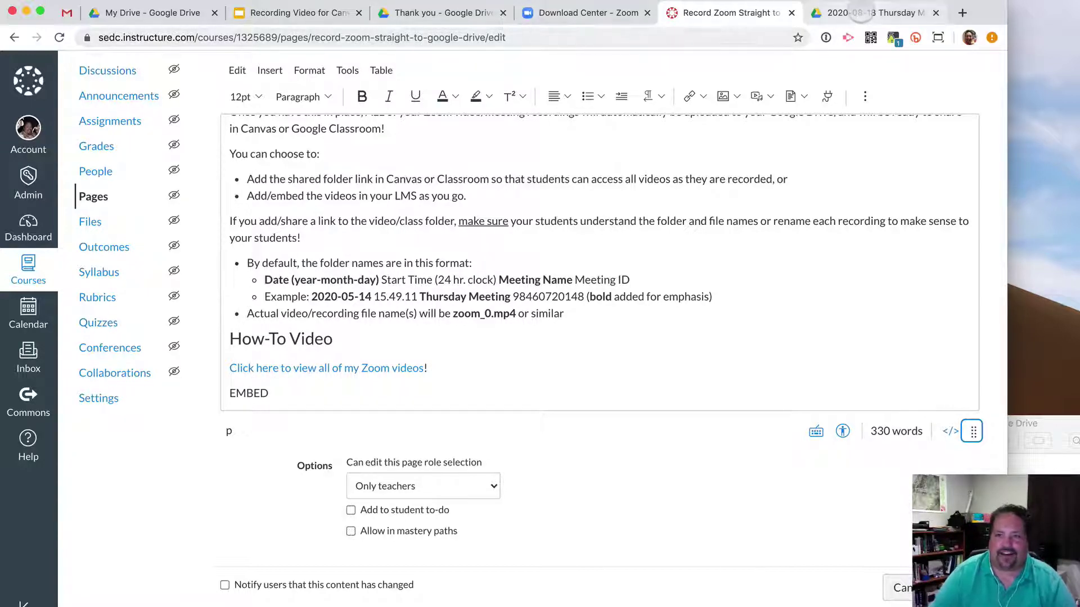
left_click(861, 12)
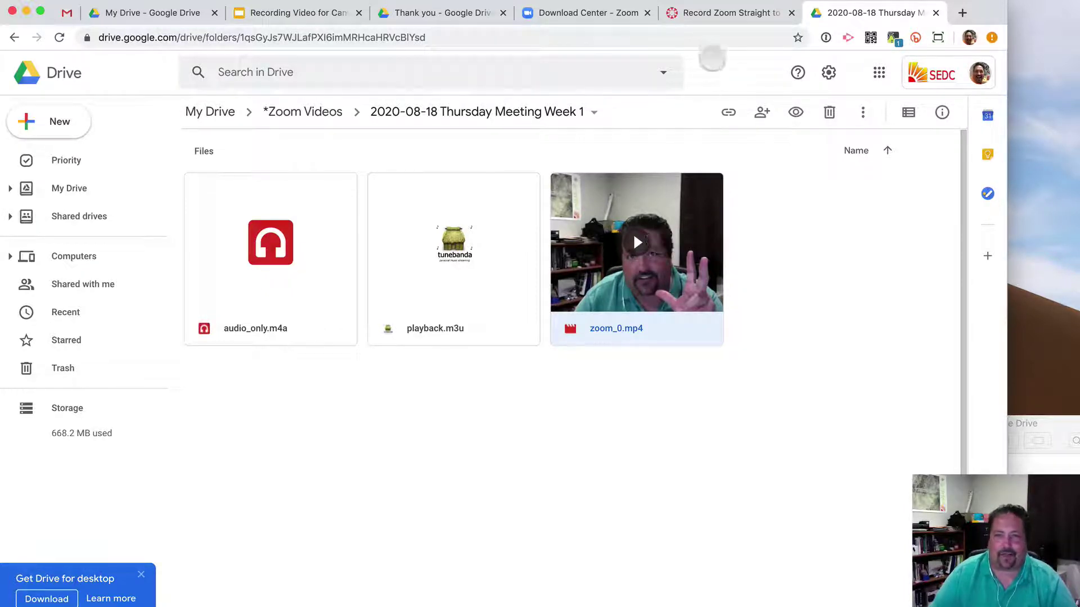
Open zoom_0.mp4 from Drive in its own window.
double_click(640, 248)
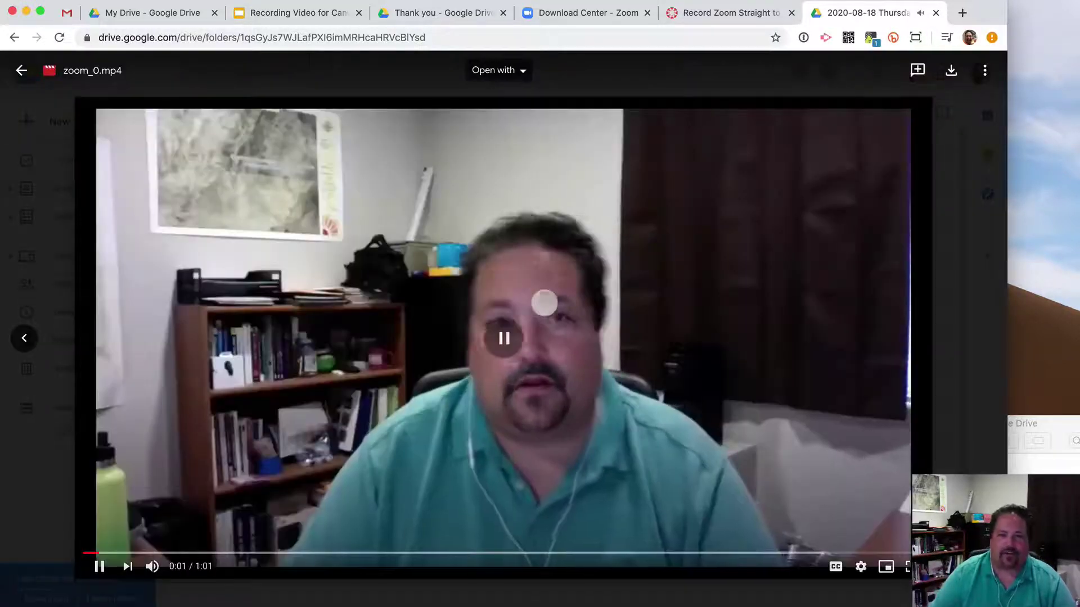
left_click(979, 70)
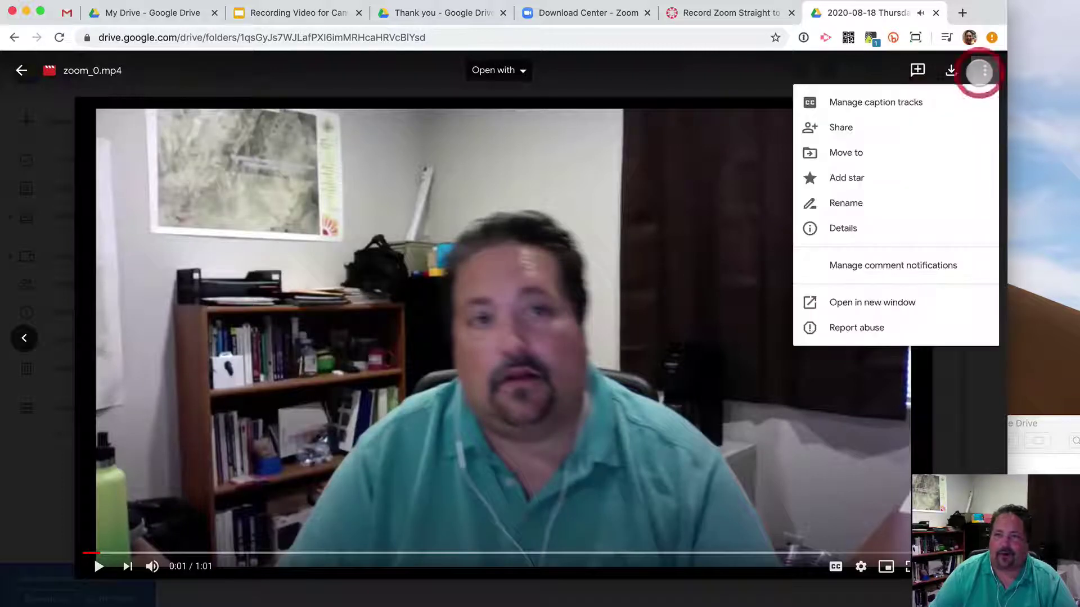
left_click(889, 302)
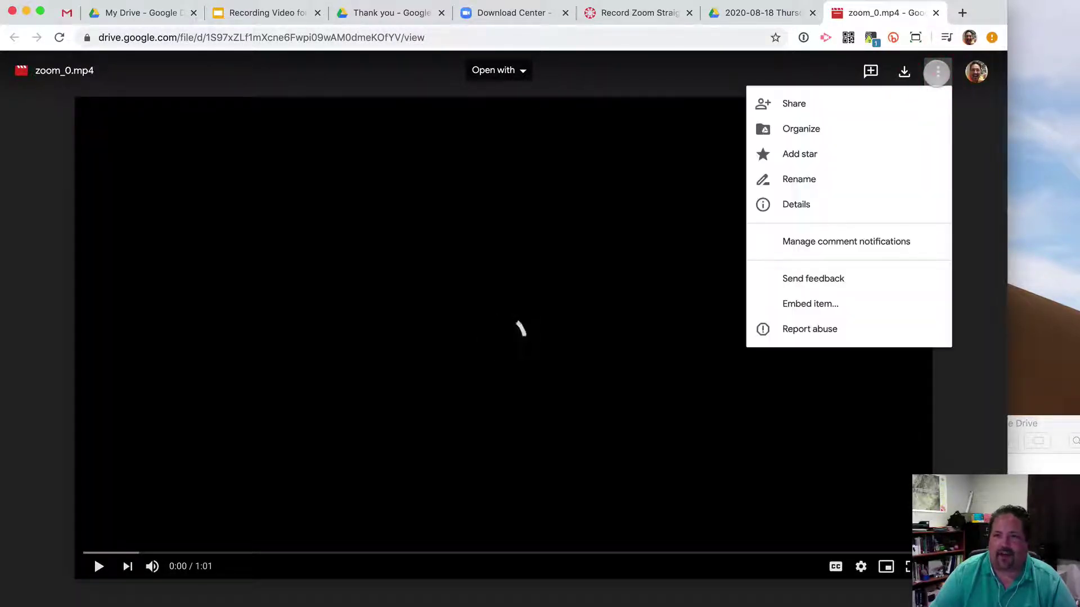
Copy the recording's 640×480 iframe embed code and return to the Canvas editor.
left_click(808, 304)
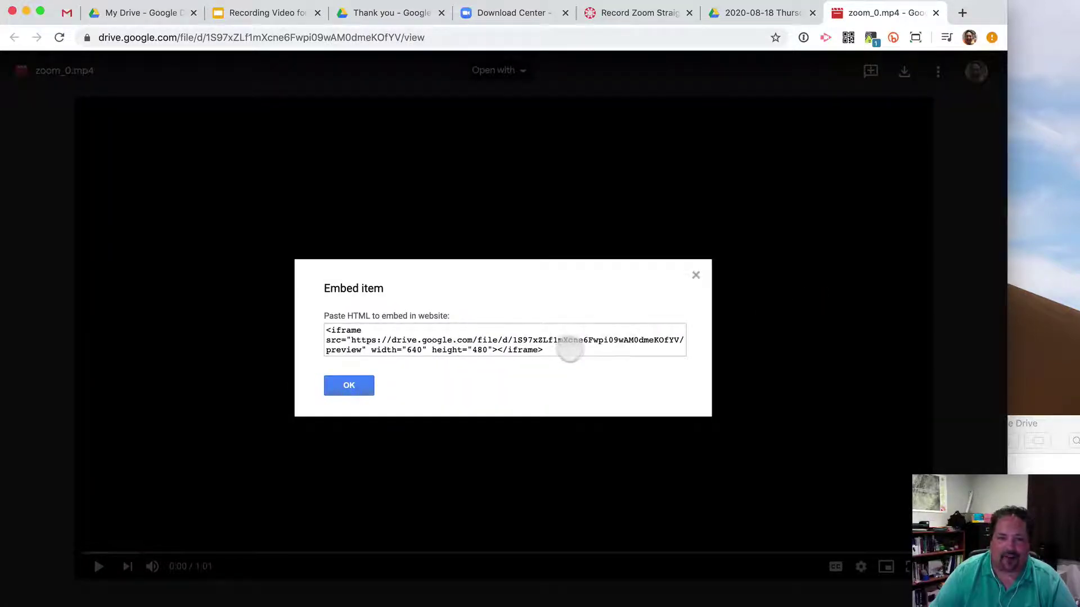
left_click(570, 346)
left_click(568, 343)
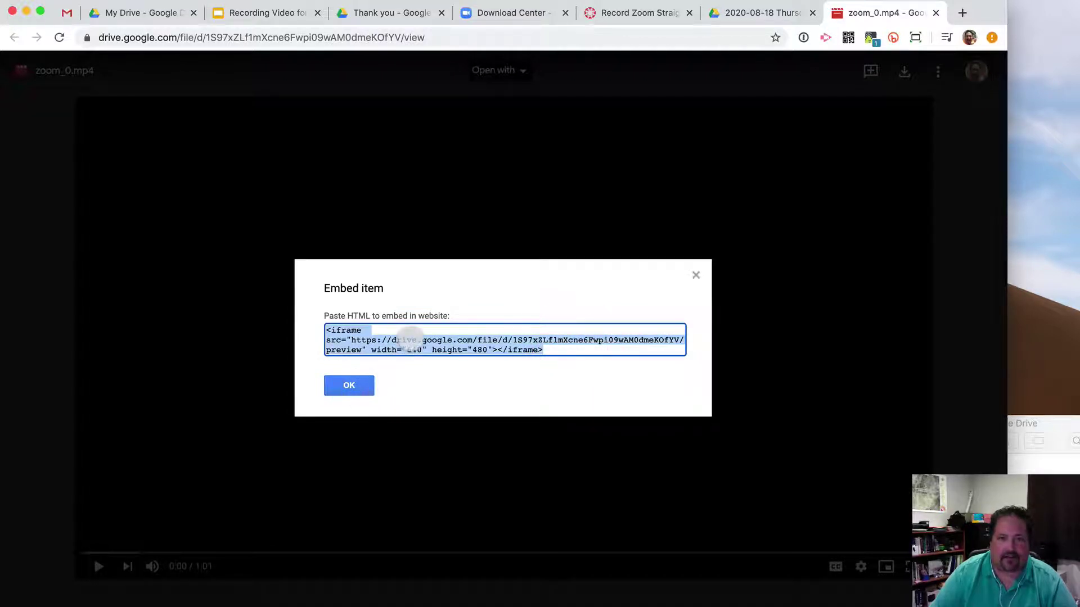
right_click(410, 337)
left_click(433, 366)
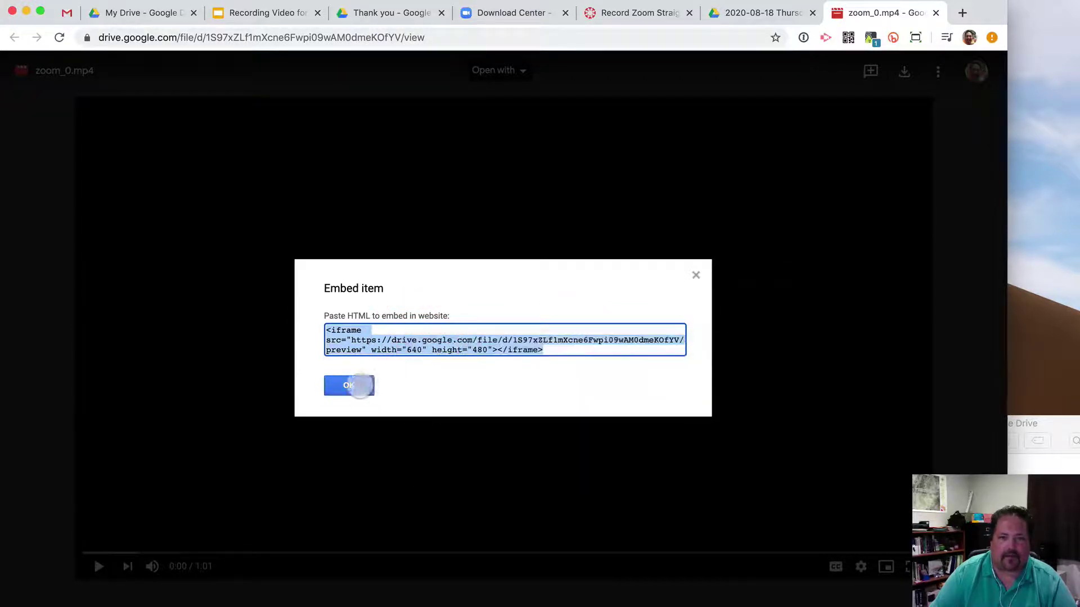
left_click(354, 385)
left_click(638, 13)
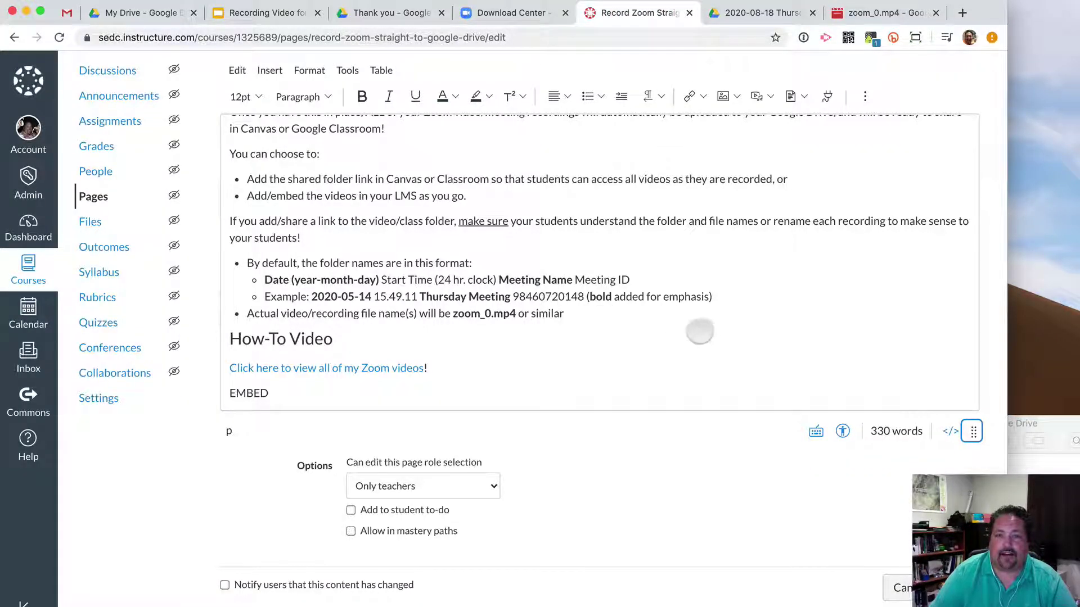
Select the EMBED placeholder and open the Embed tab of Upload/Record Media.
double_click(250, 393)
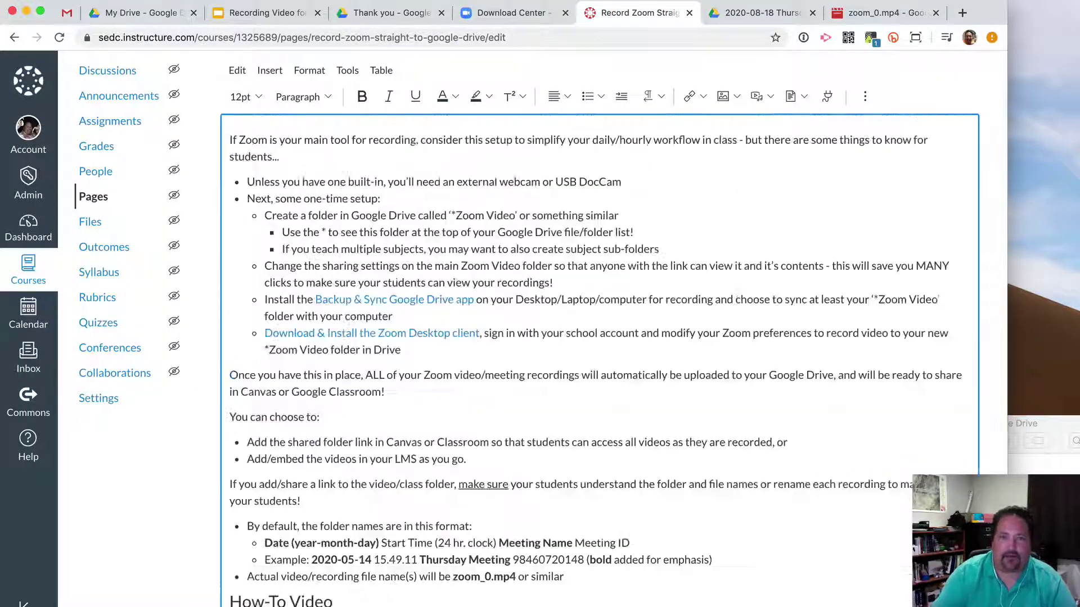
scroll(653, 298, "down", 5)
left_click(765, 90)
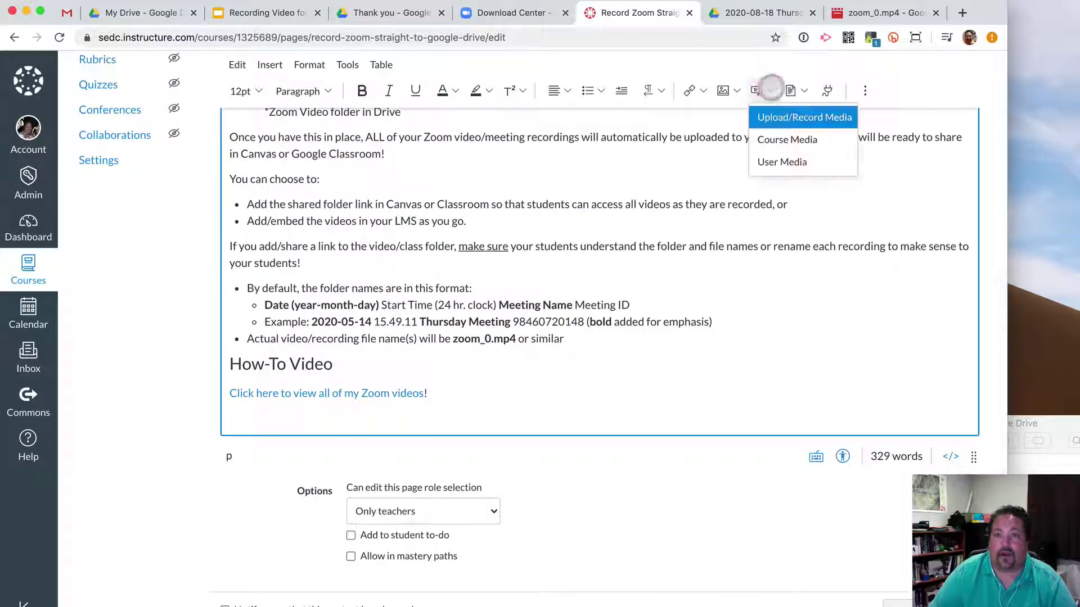
left_click(806, 118)
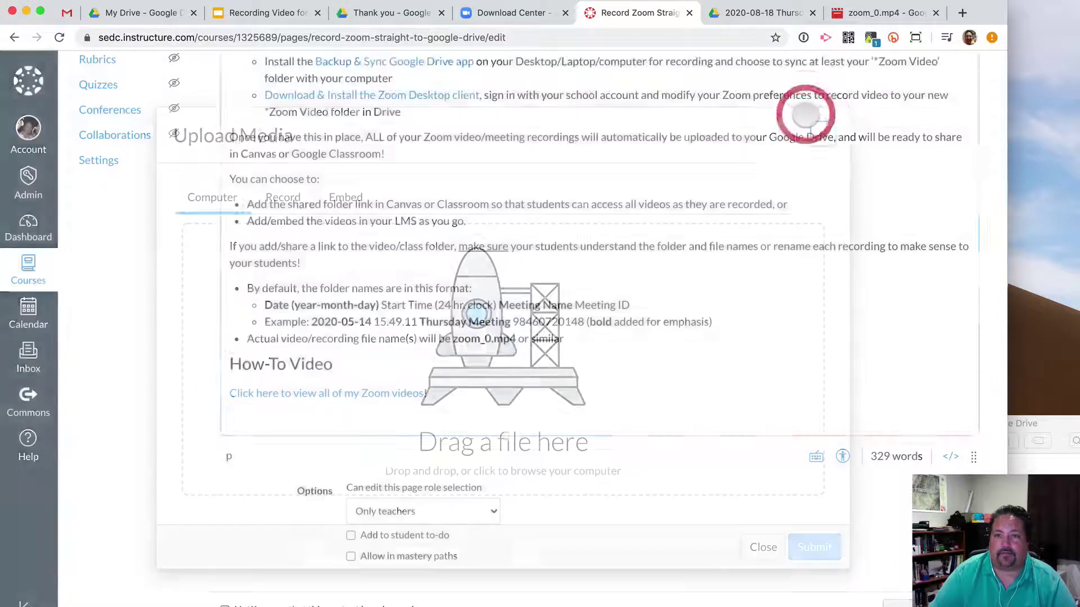
left_click(359, 196)
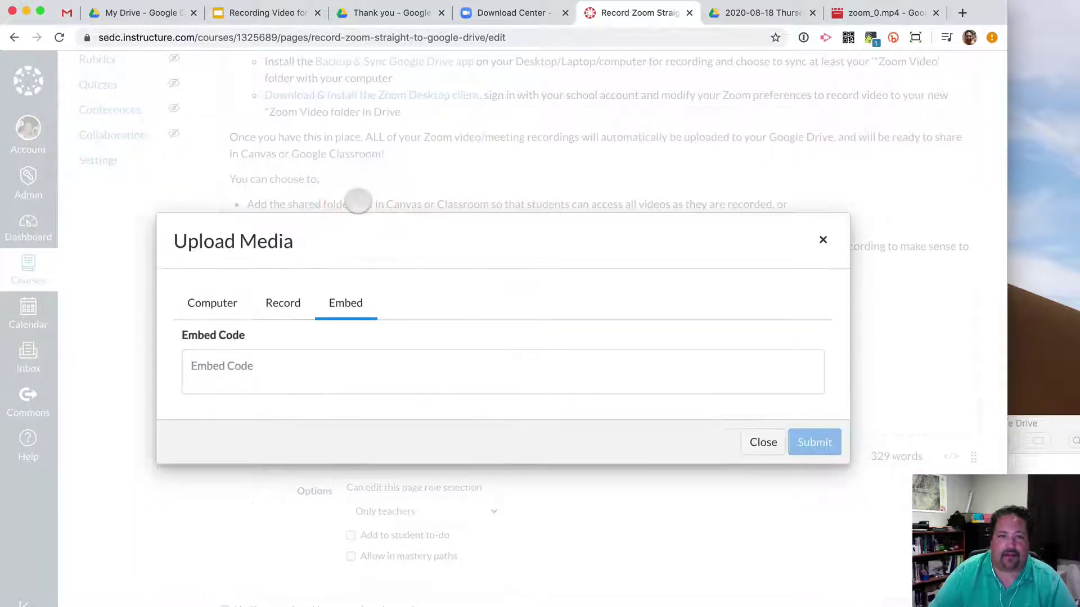
Paste the Drive iframe code, change its width from 640 to 800, and submit it.
left_click(277, 361)
key("super+v")
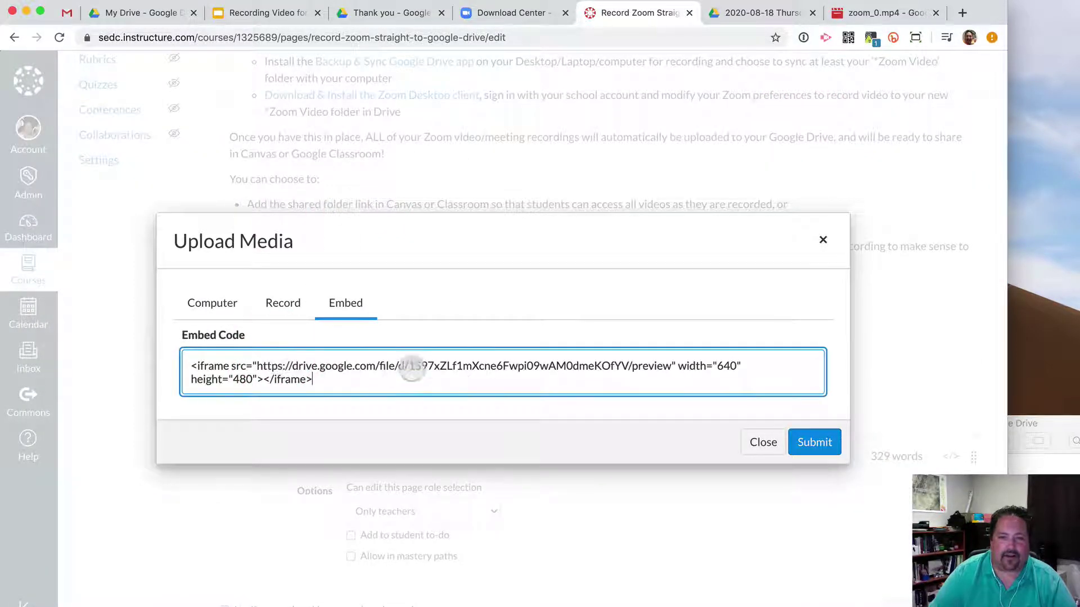
double_click(727, 367)
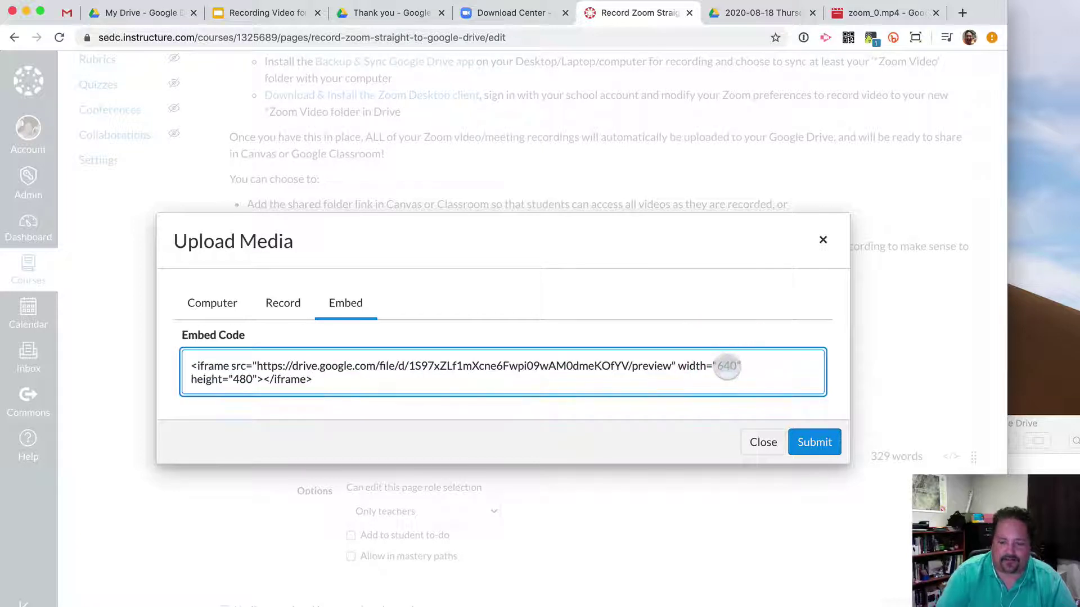
type("800")
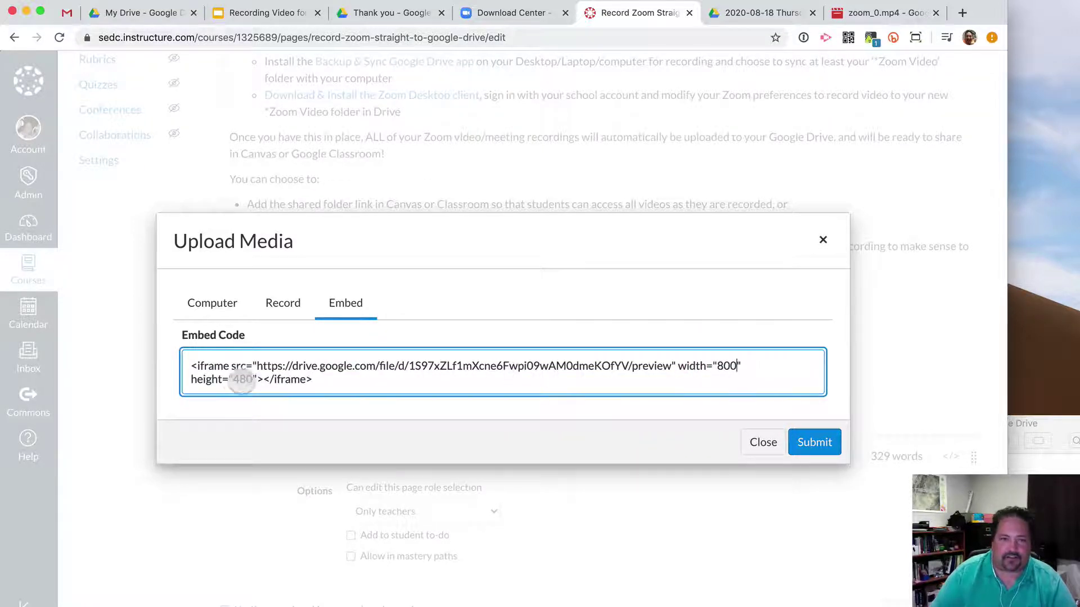
double_click(242, 380)
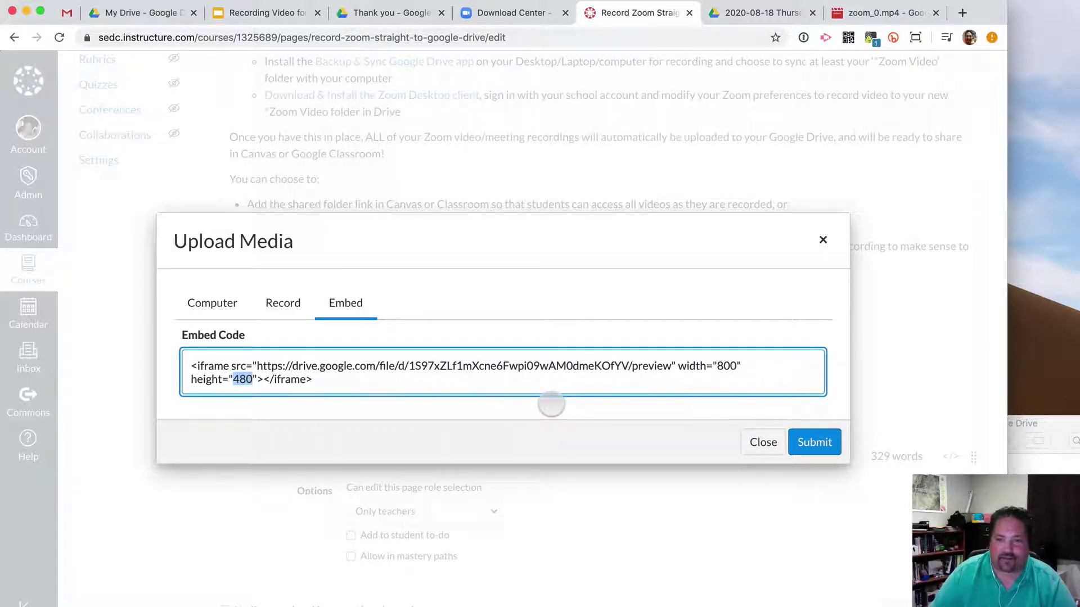
left_click(814, 442)
Save the page and check that the embedded zoom_0.mp4 video shows under How-To Video.
scroll(814, 444, "up", 5)
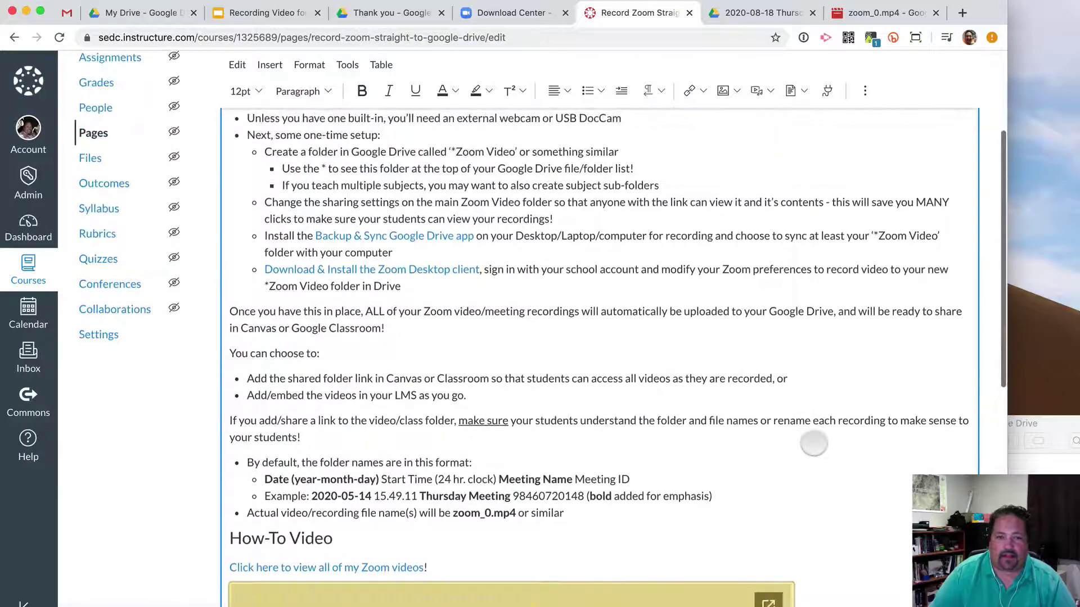
scroll(813, 444, "down", 10)
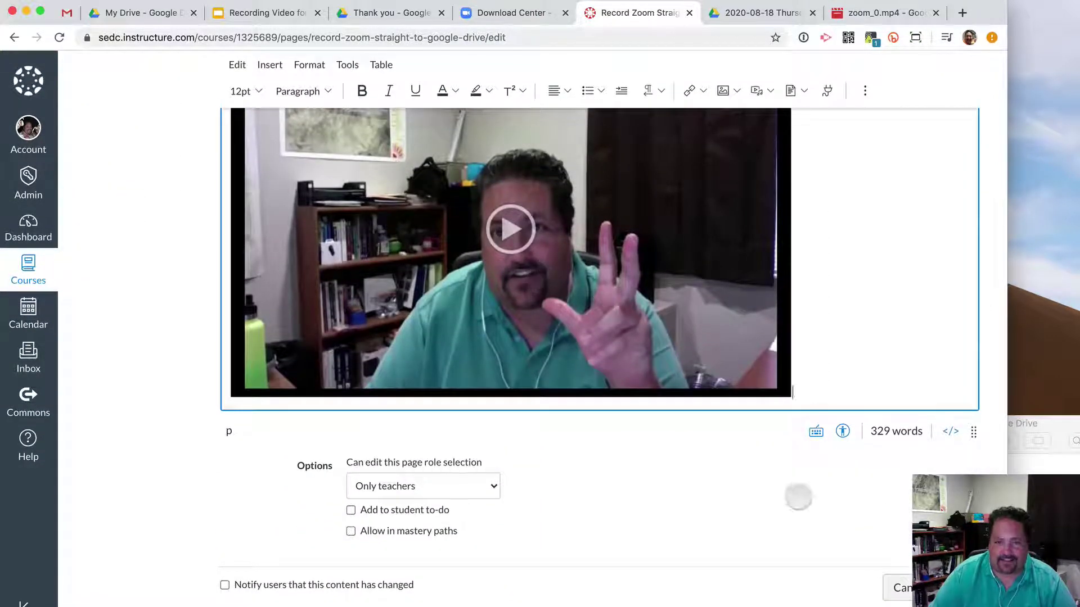
left_click(950, 588)
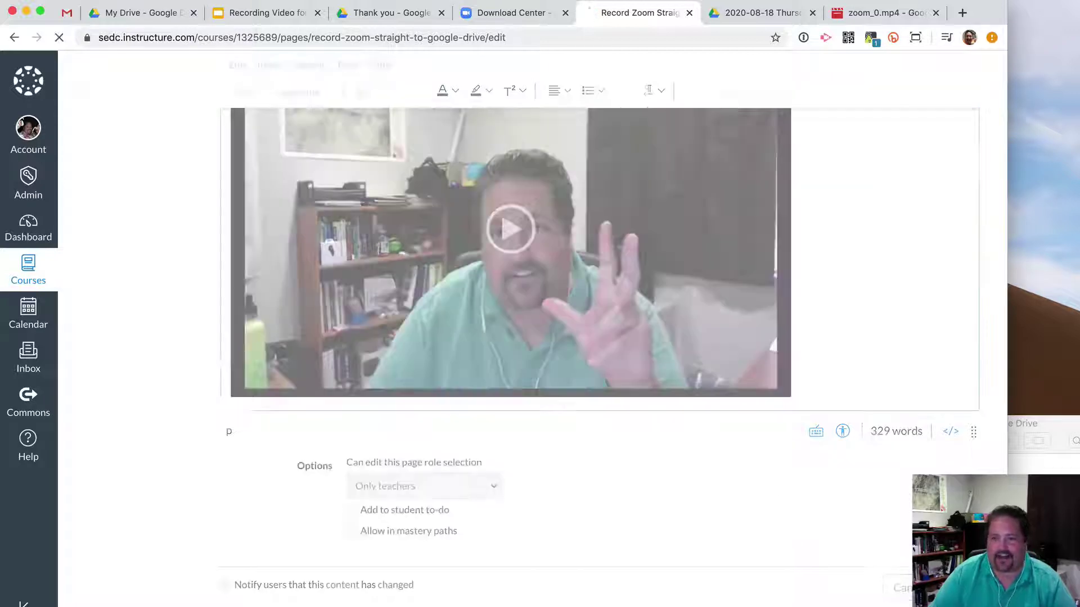
scroll(846, 433, "down", 10)
scroll(846, 433, "down", 1)
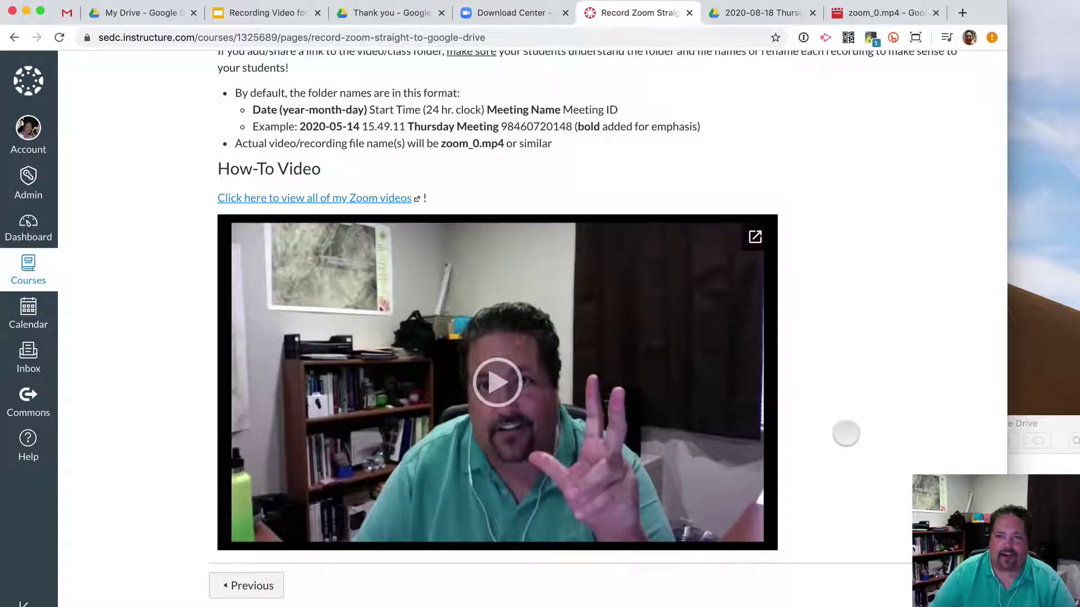
scroll(846, 434, "up", 12)
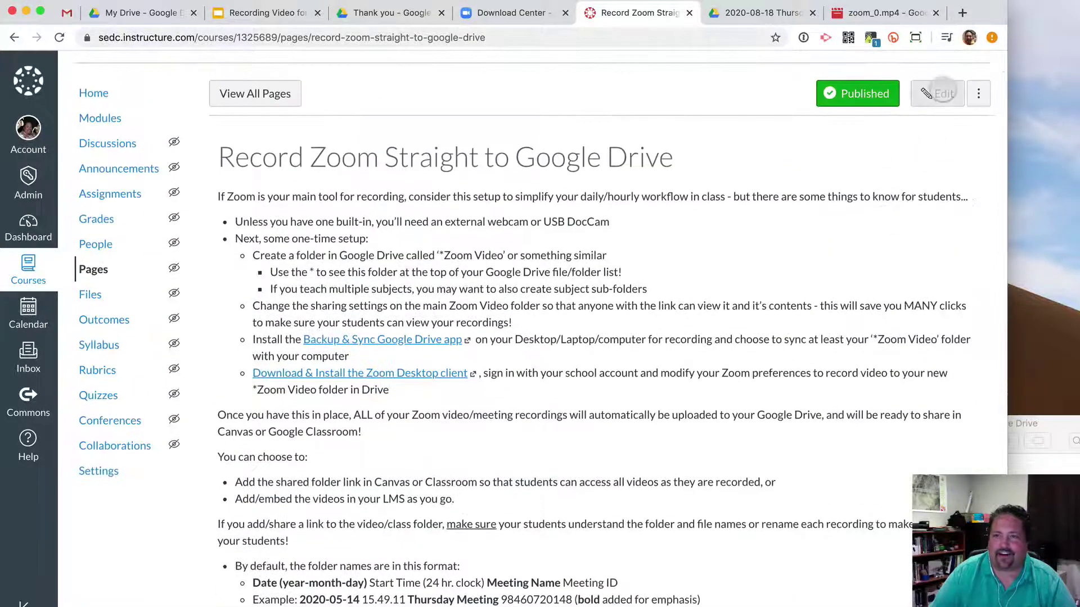
Reopen the page for editing and make an empty line below the How-To Video heading.
left_click(943, 94)
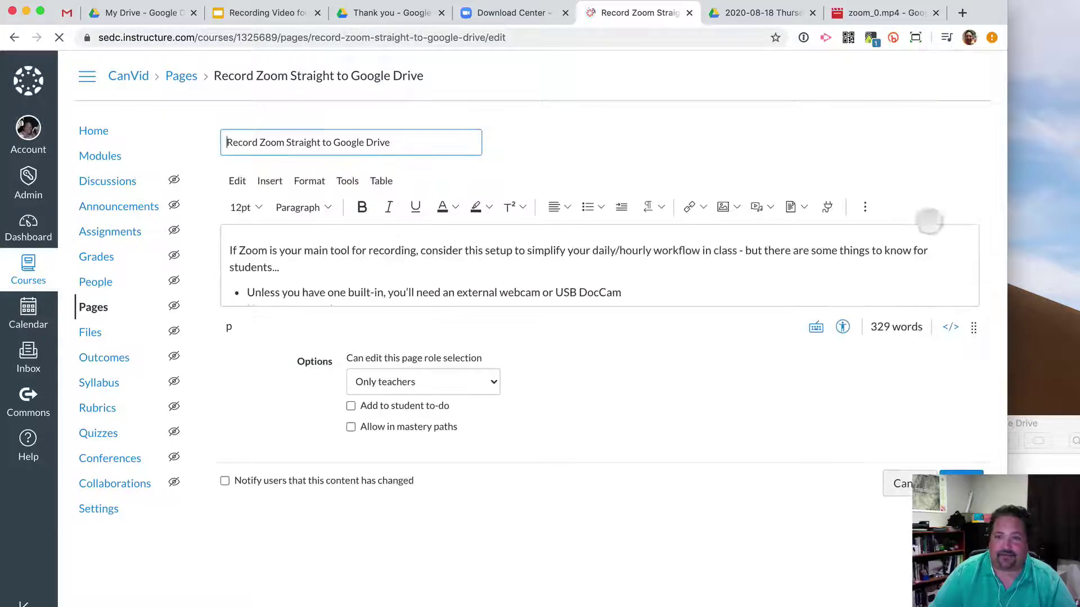
left_click_drag(972, 326, 972, 596)
scroll(811, 528, "down", 1)
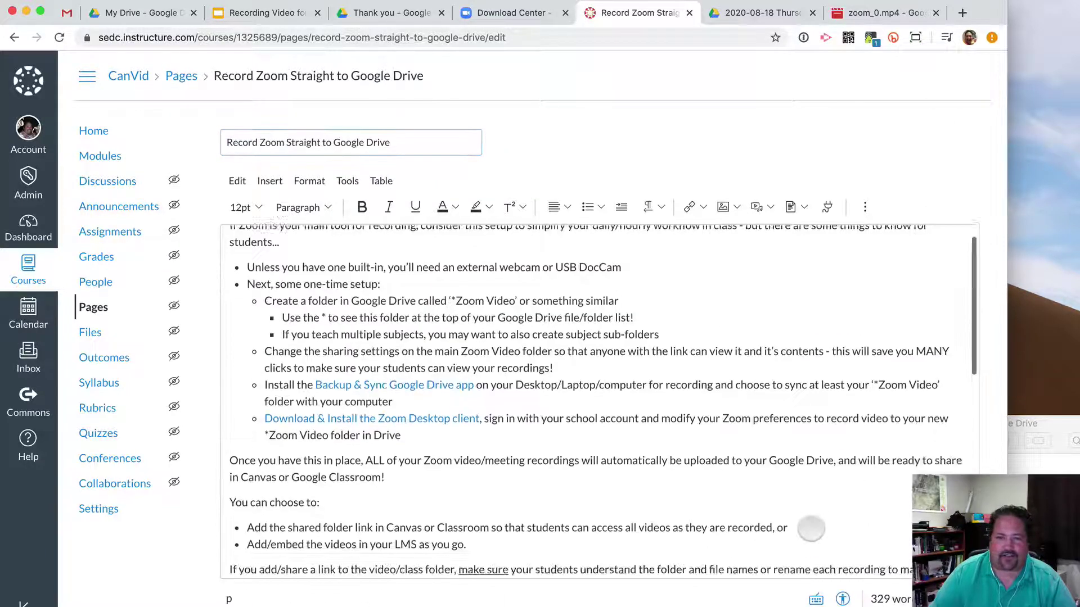
scroll(811, 528, "down", 6)
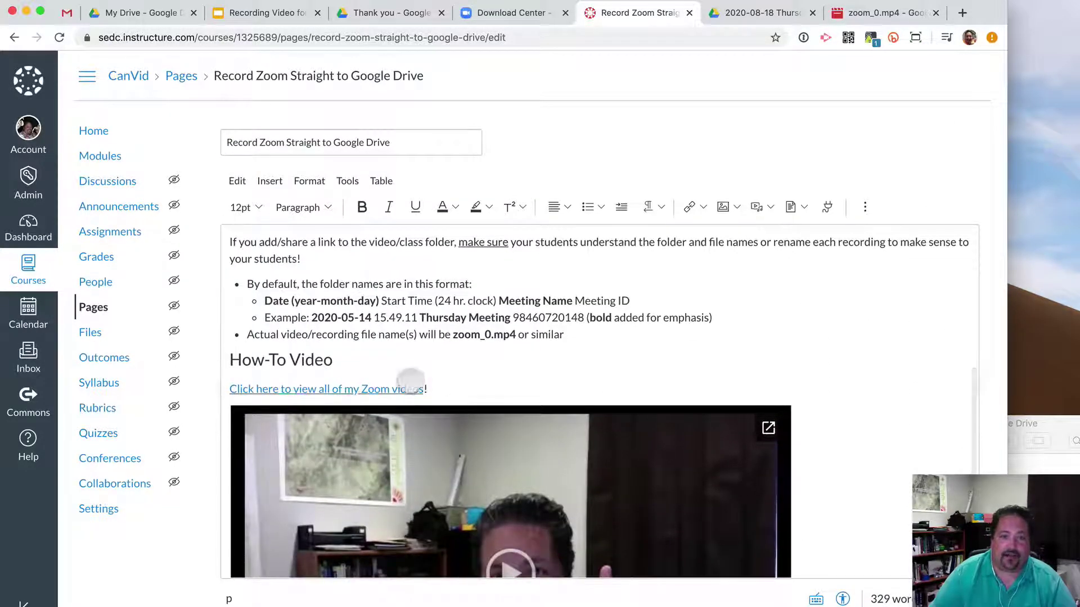
left_click(465, 384)
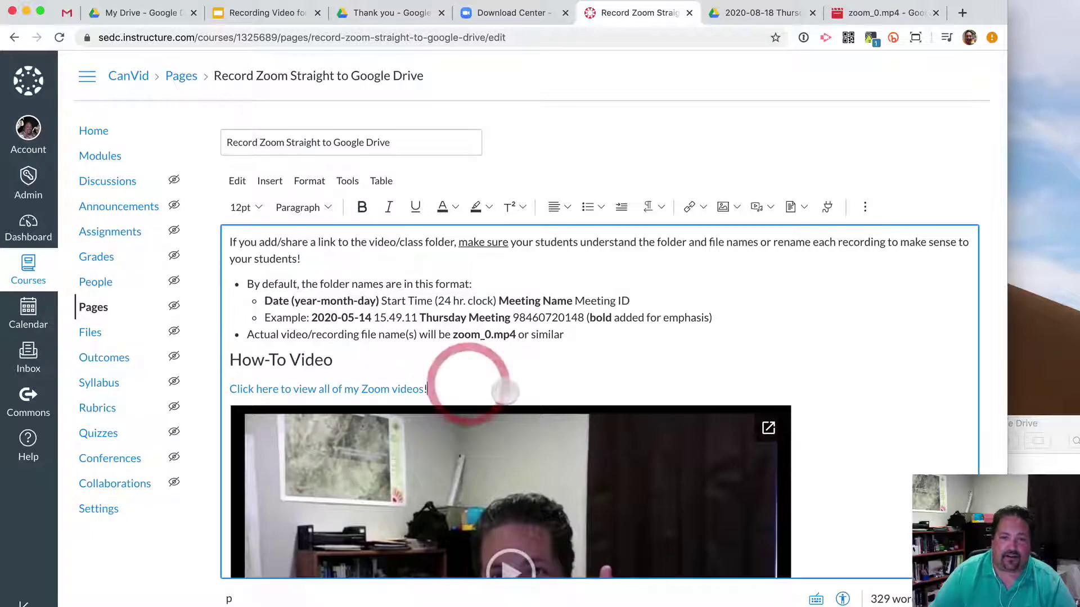
key("Up")
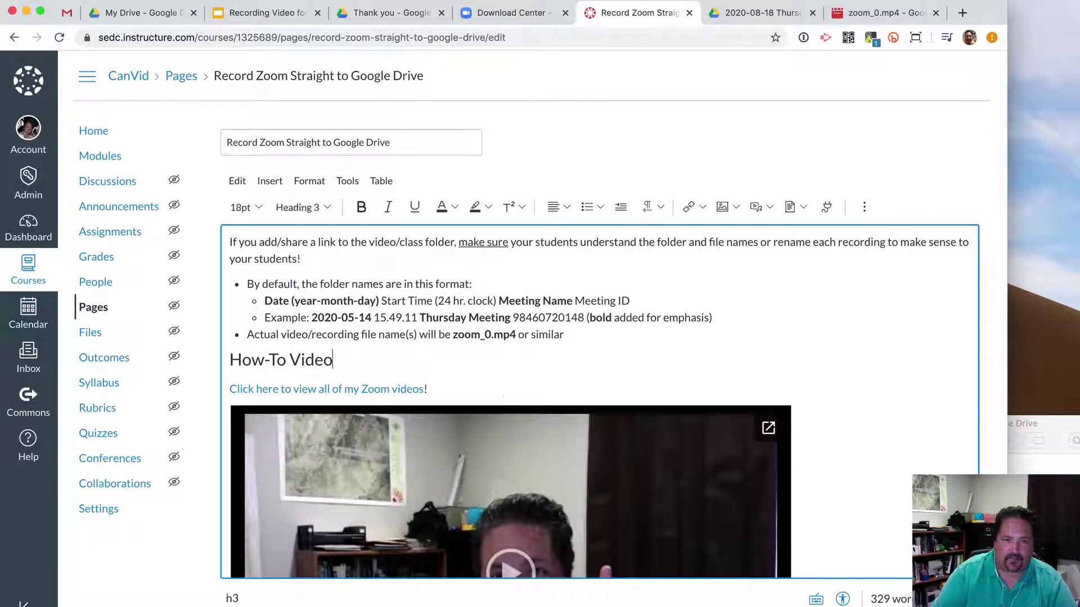
key("Down")
key("super+Up")
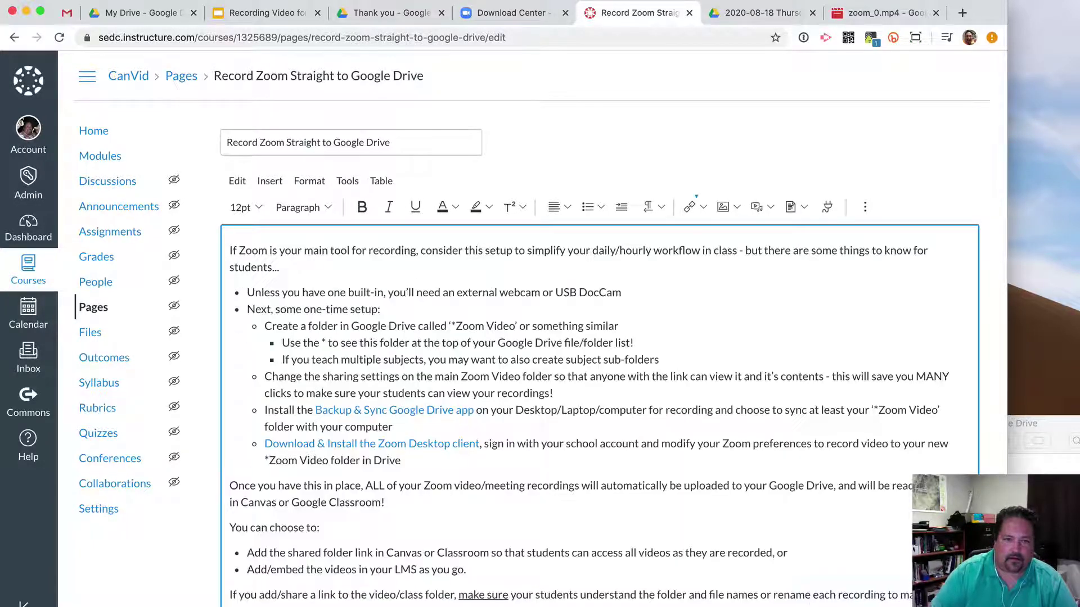
scroll(501, 390, "down", 6)
left_click(502, 390)
type("4")
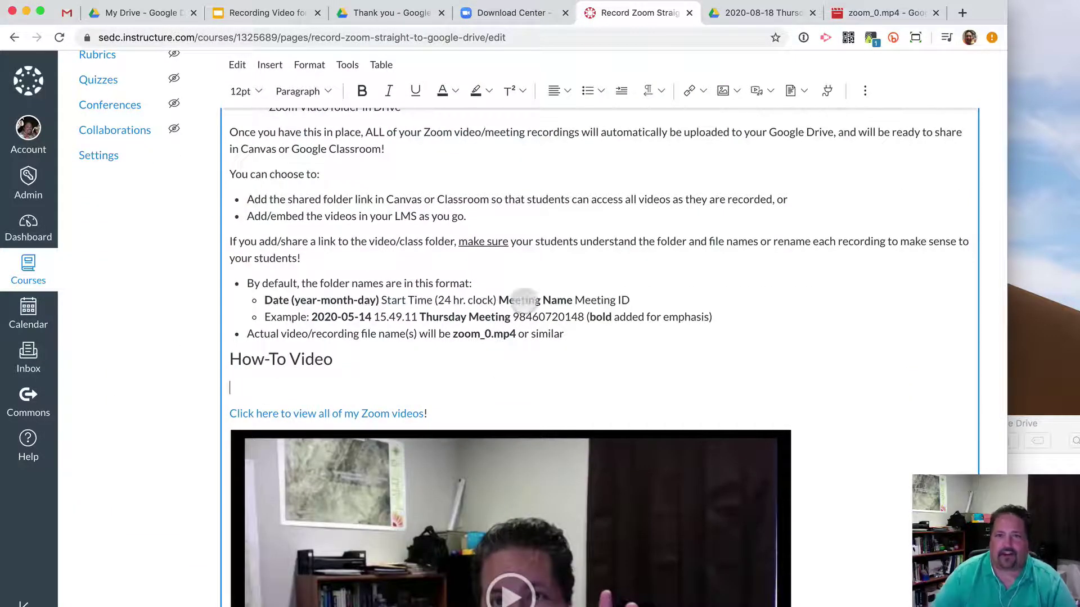
Insert a course link to the 'Embedding Google Drive Video with the Google Drive App/Plugin' page.
left_click(703, 91)
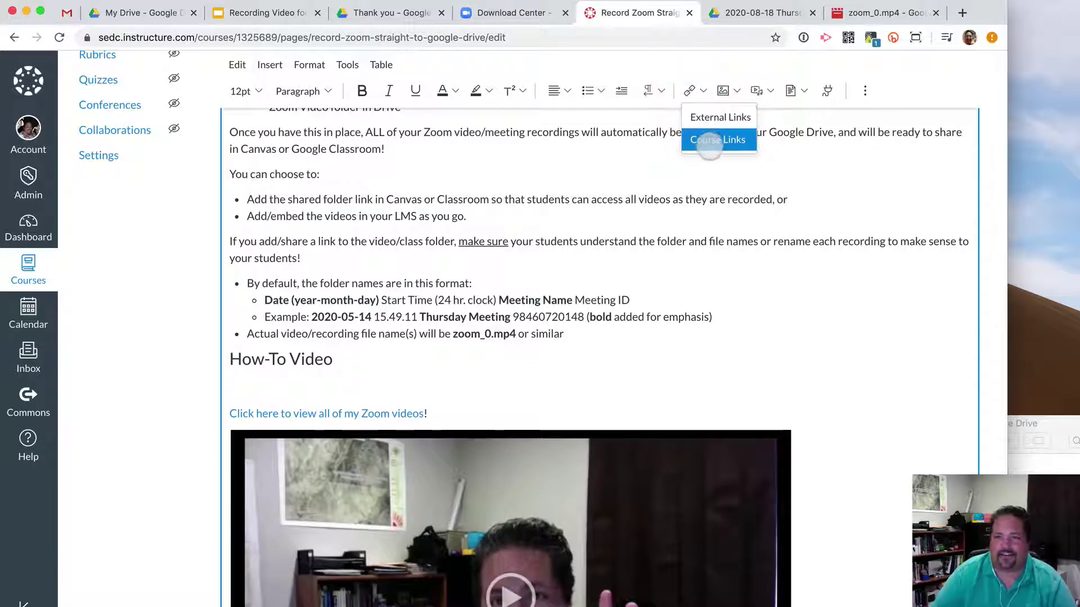
left_click(712, 140)
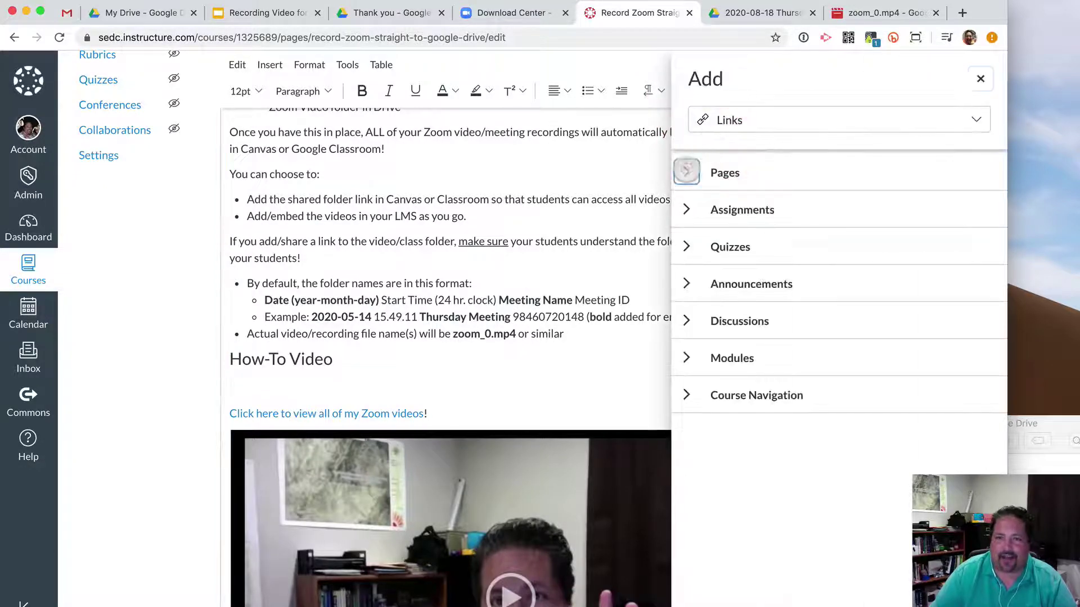
left_click(686, 171)
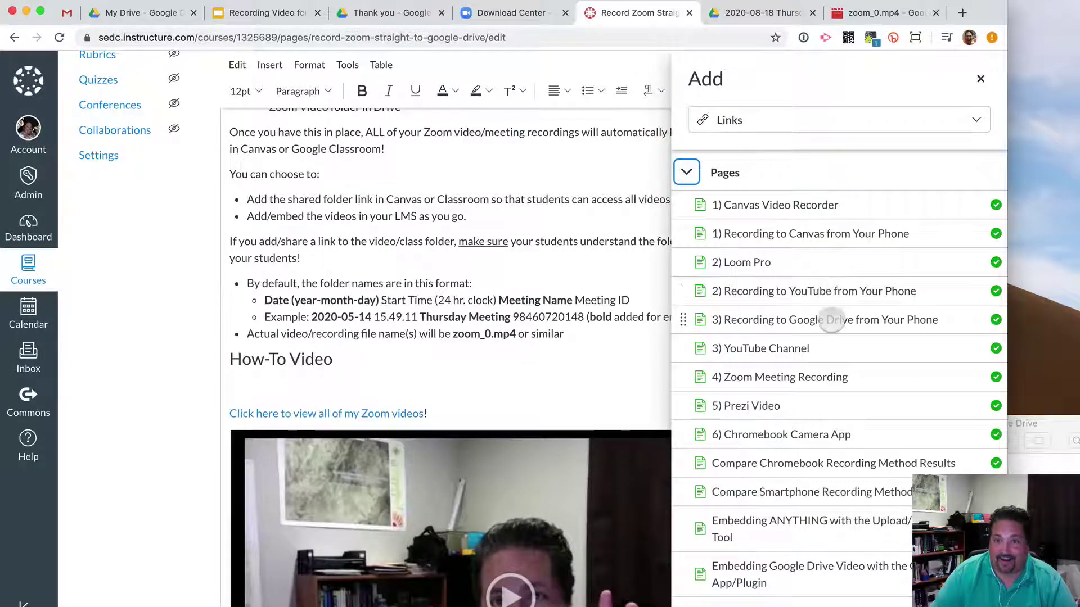
scroll(831, 320, "down", 5)
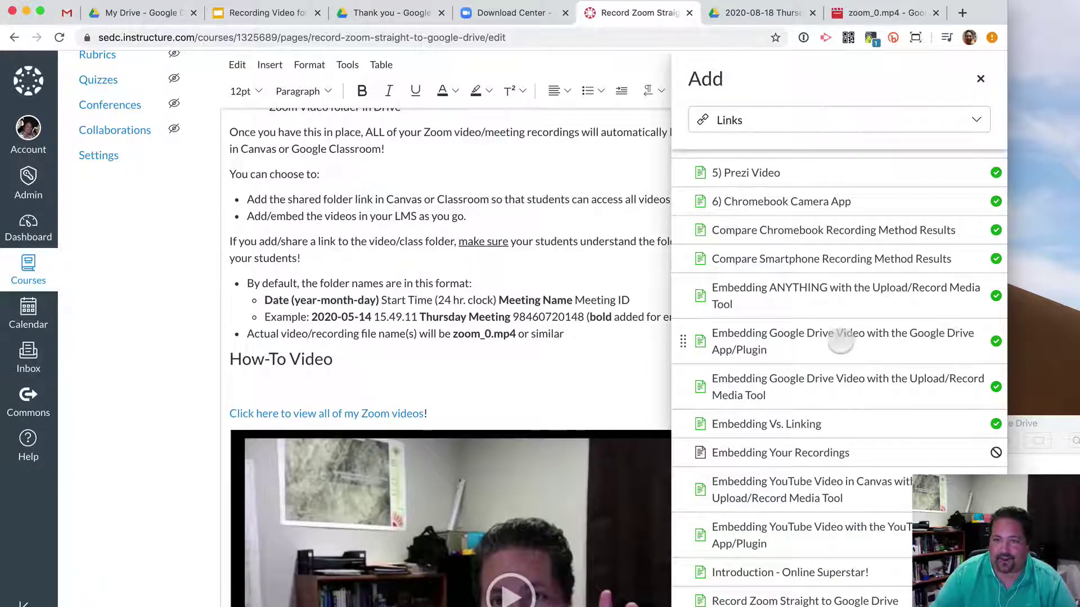
left_click(871, 342)
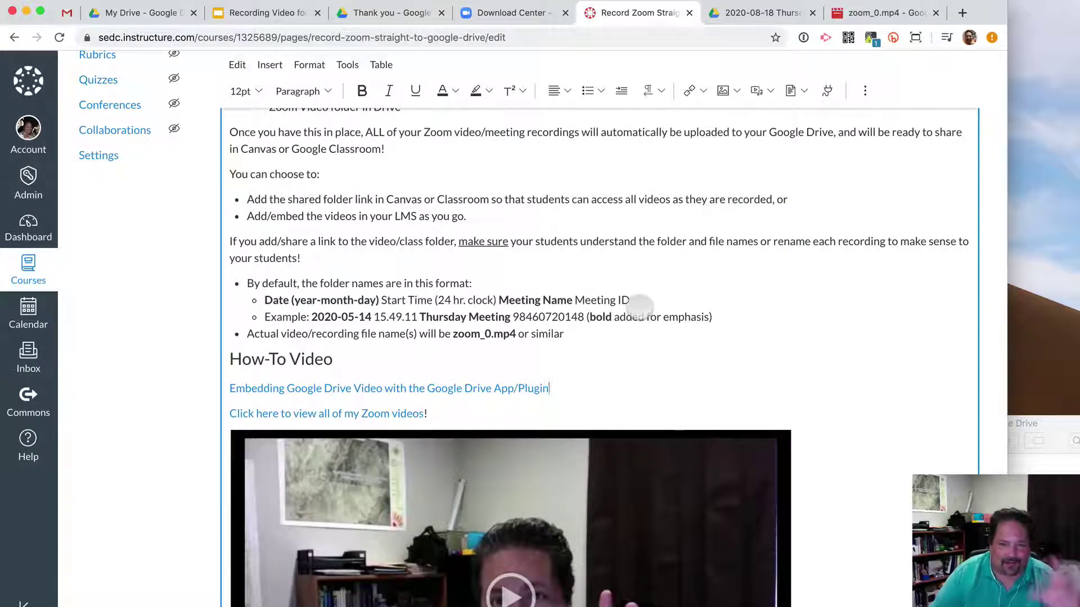
Add a new line after the Zoom videos link for the caption 'Old School' Google Drive Video Embed.
scroll(639, 307, "down", 5)
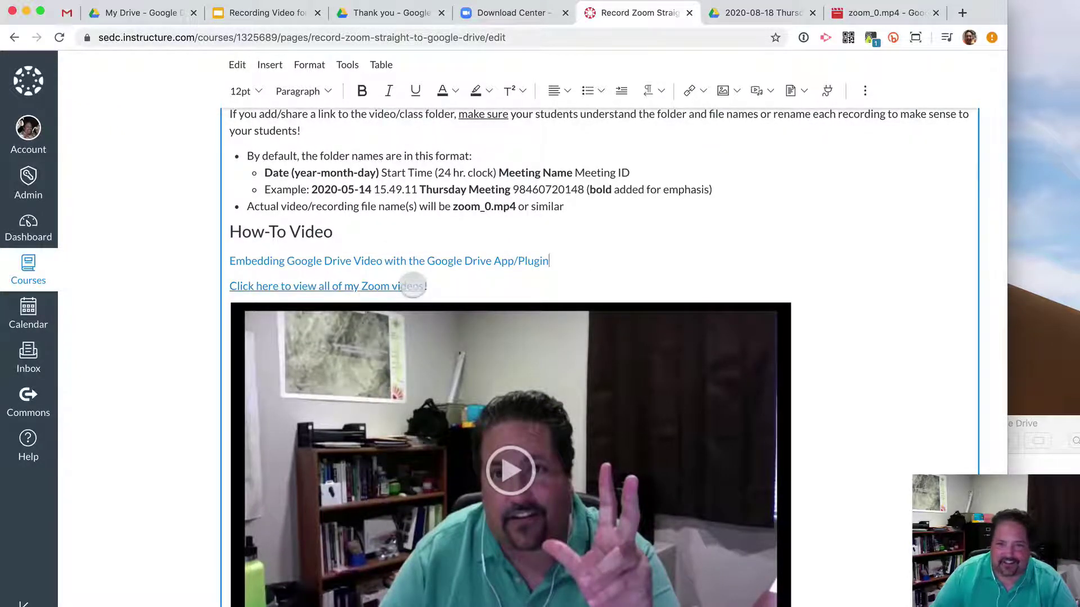
scroll(444, 325, "down", 6)
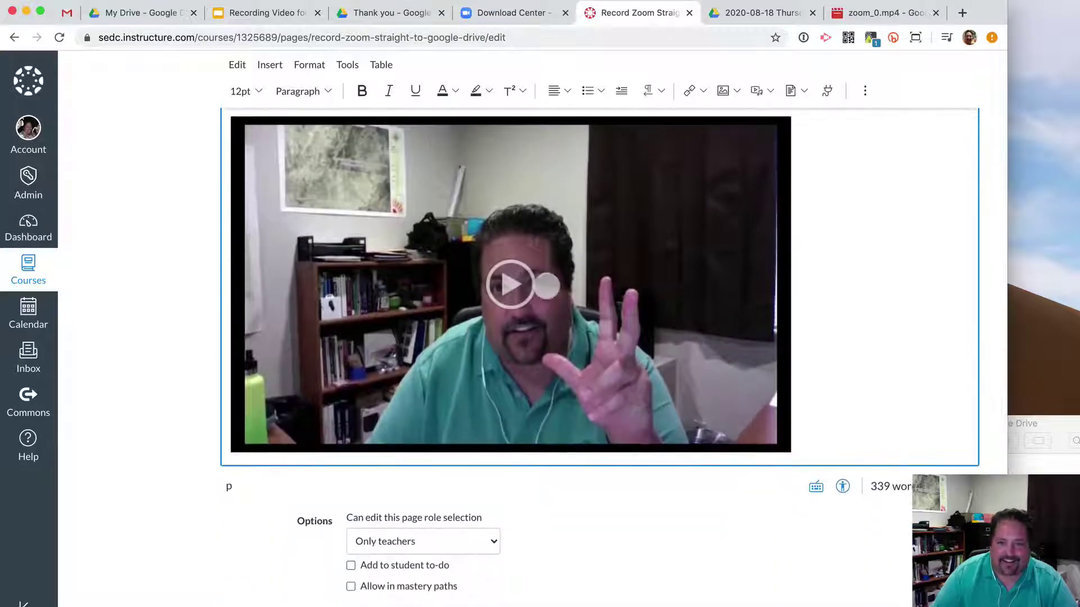
scroll(547, 287, "up", 6)
left_click(516, 286)
key("Return")
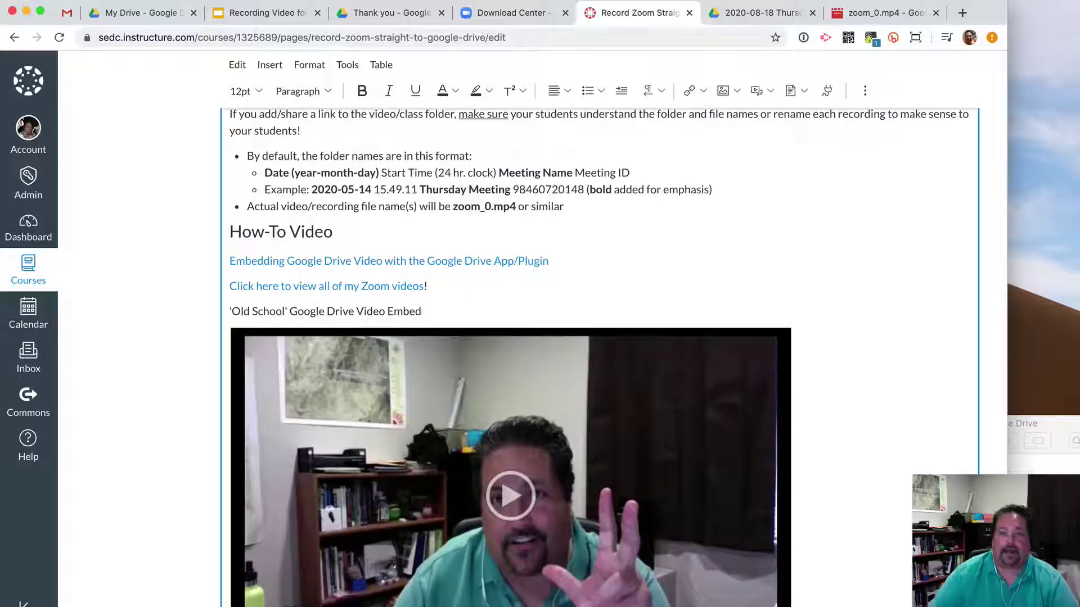
scroll(843, 236, "down", 5)
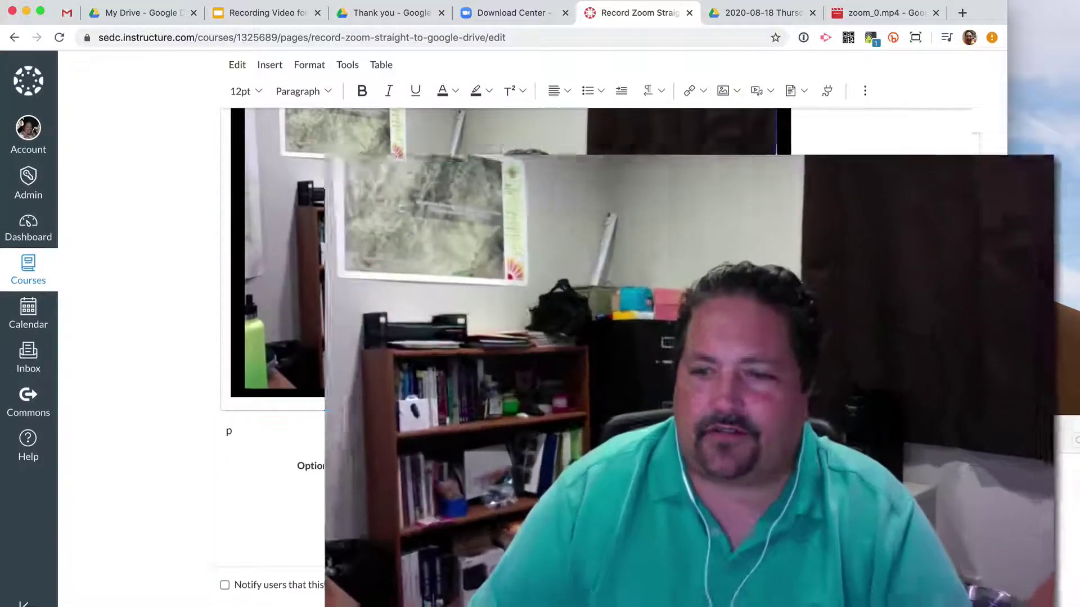